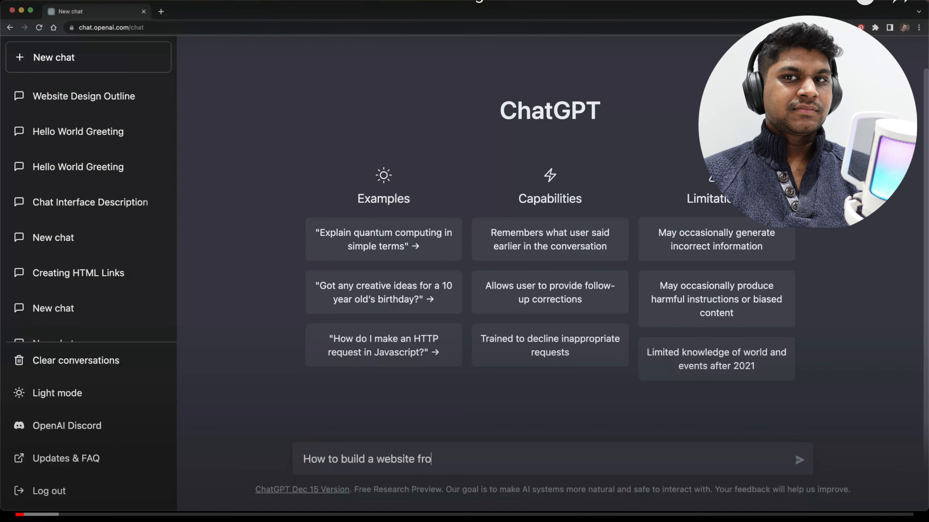
pyautogui.write('m scratch')
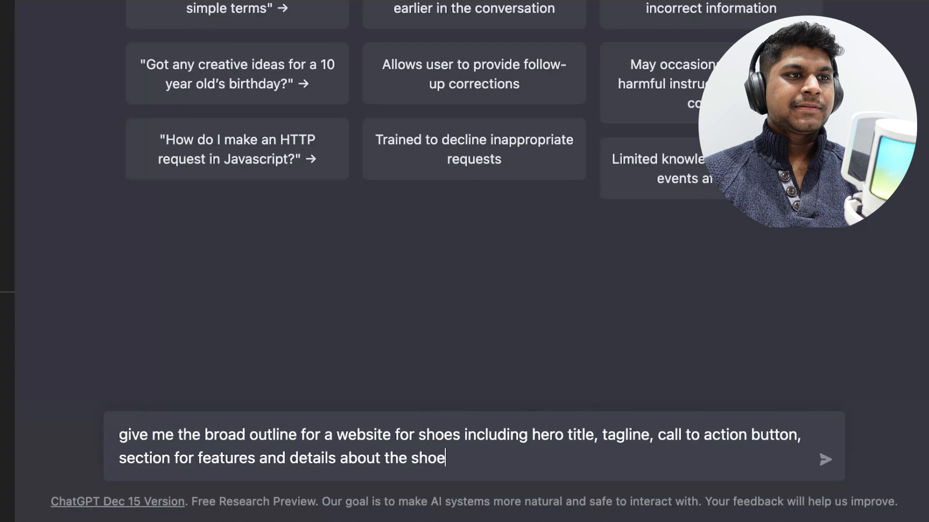
# Ask ChatGPT for the broad outline of a shoe website including hero title, tagline, call to action button, features section and shoe details
pyautogui.press('Return')
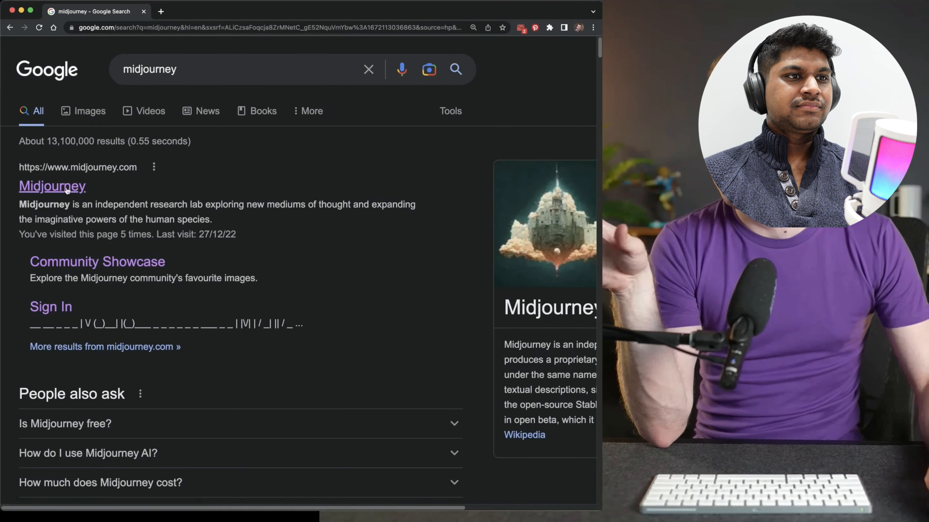
# Open the Midjourney website from the search results, join its beta, accept the server invite and launch the Discord app
pyautogui.click(55, 185)
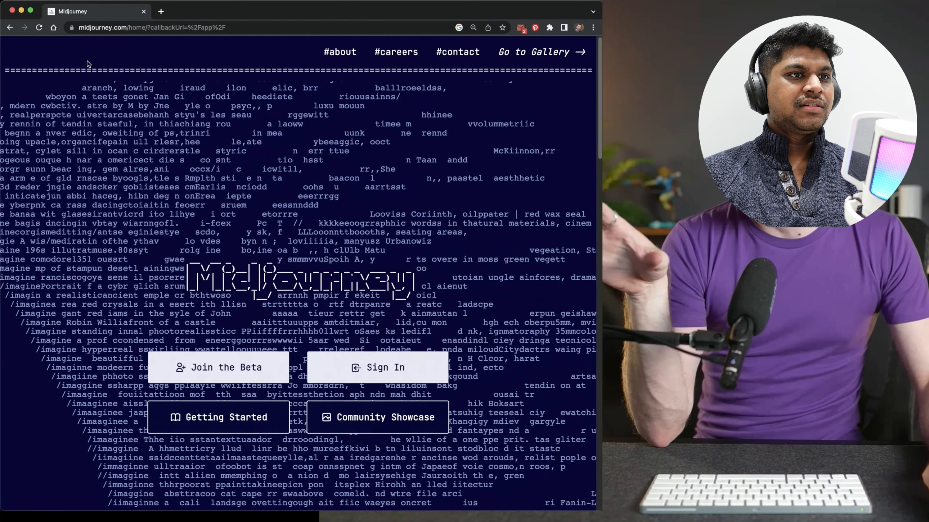
pyautogui.click(233, 373)
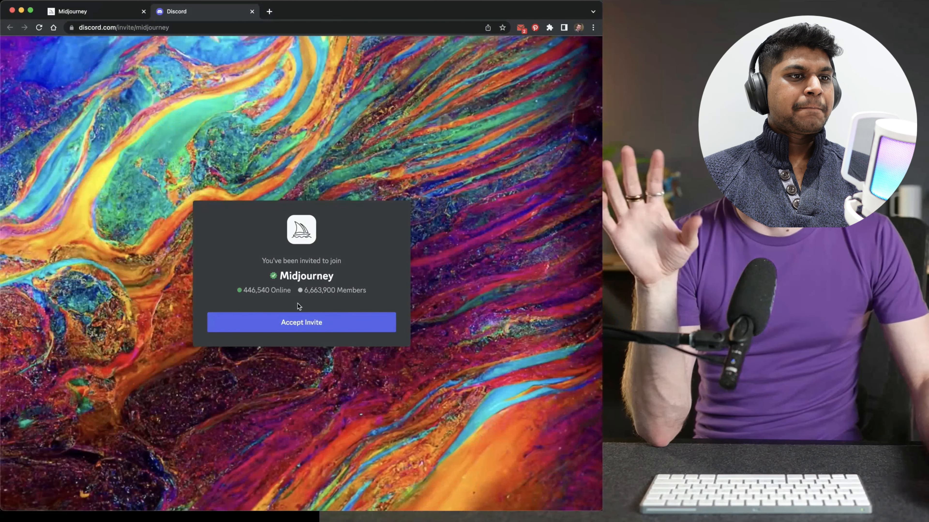
pyautogui.click(305, 329)
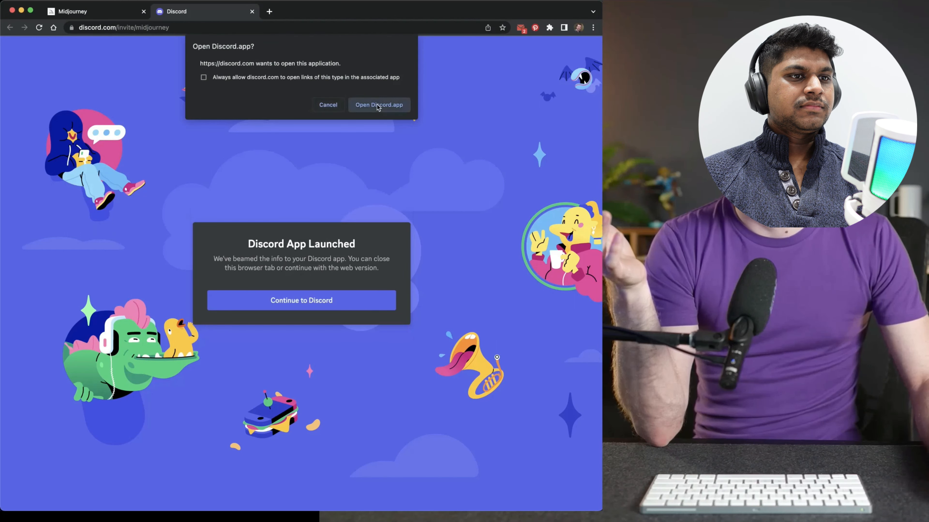
pyautogui.click(377, 104)
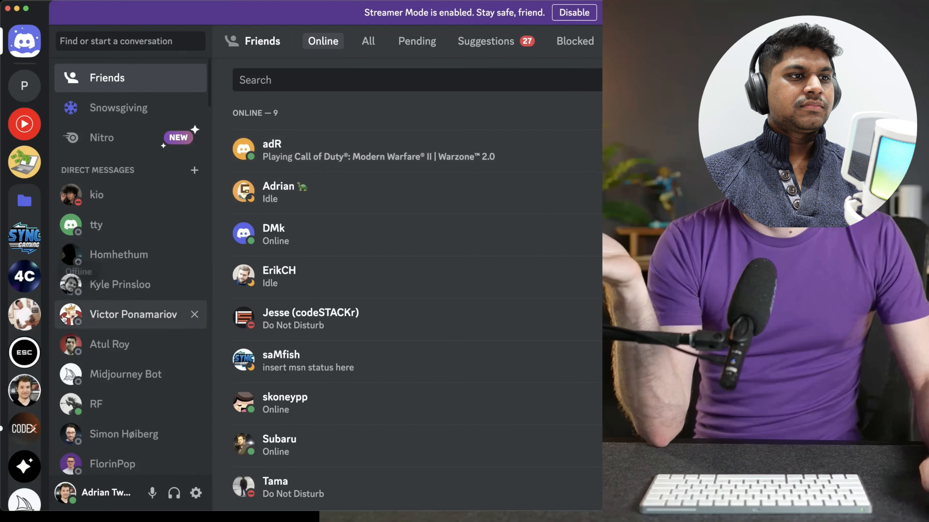
# Open the Midjourney server and enter its newbies-195 channel
pyautogui.scroll(-4, 16, 443)
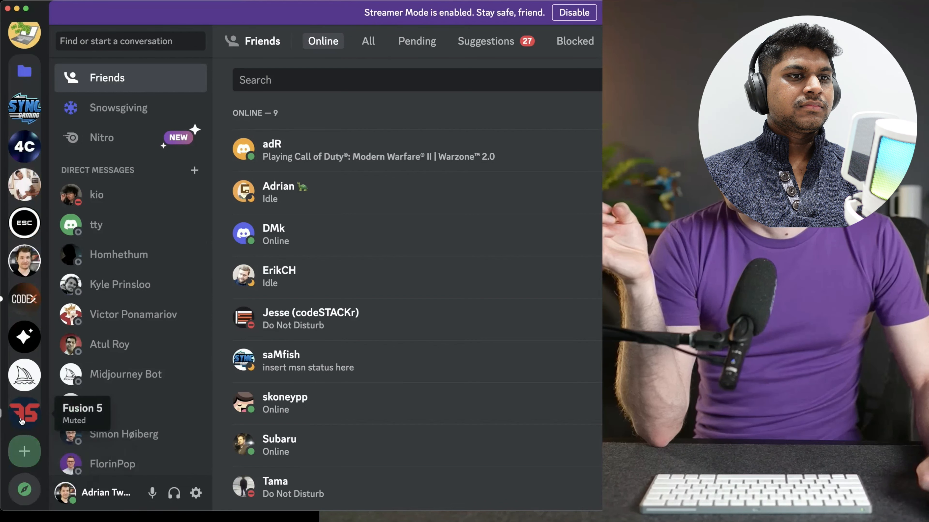
pyautogui.click(24, 373)
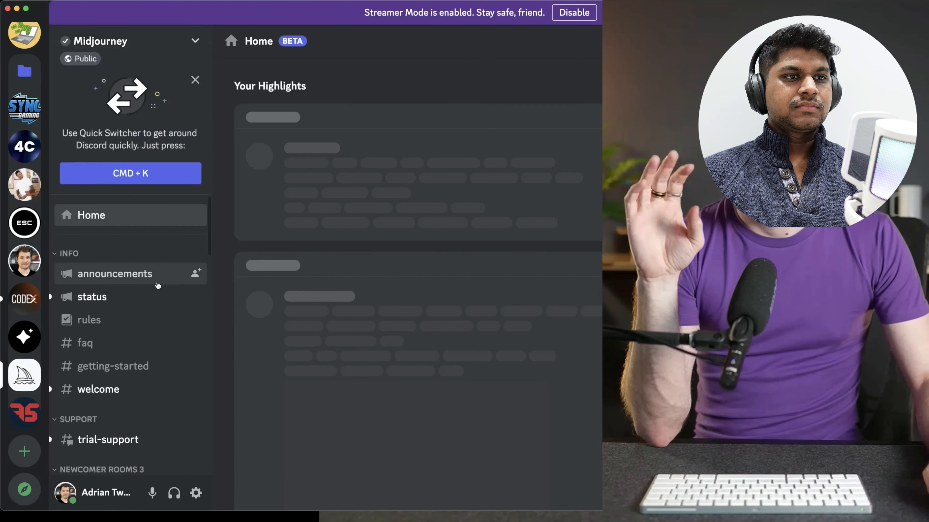
pyautogui.scroll(-8, 148, 297)
pyautogui.scroll(3, 146, 300)
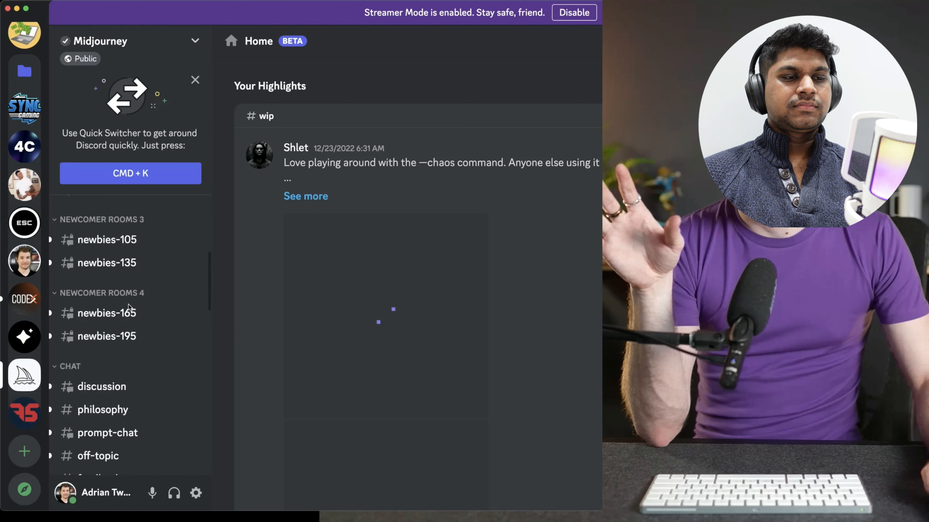
pyautogui.click(123, 334)
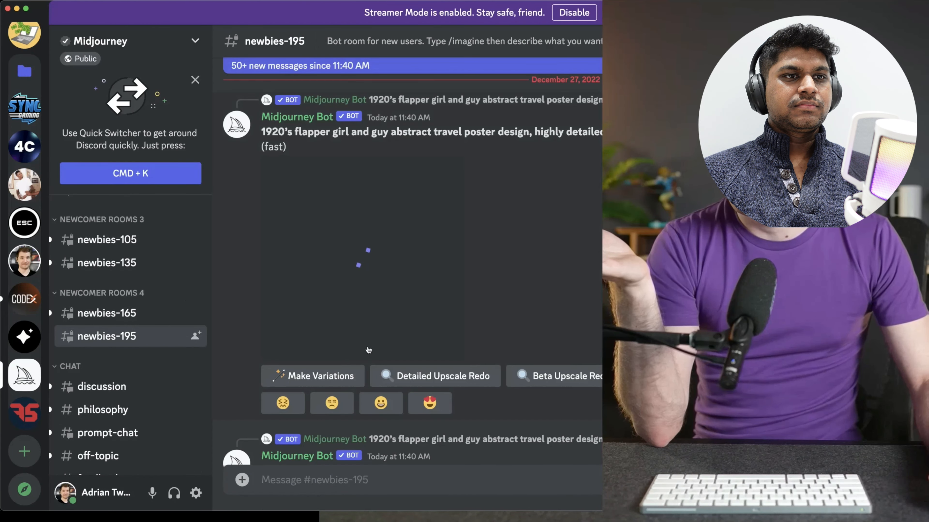
# Submit an /imagine command in newbies-195 with the prompt "beautiful website for shoes --v 4 --stylize 500"
pyautogui.scroll(-5, 368, 348)
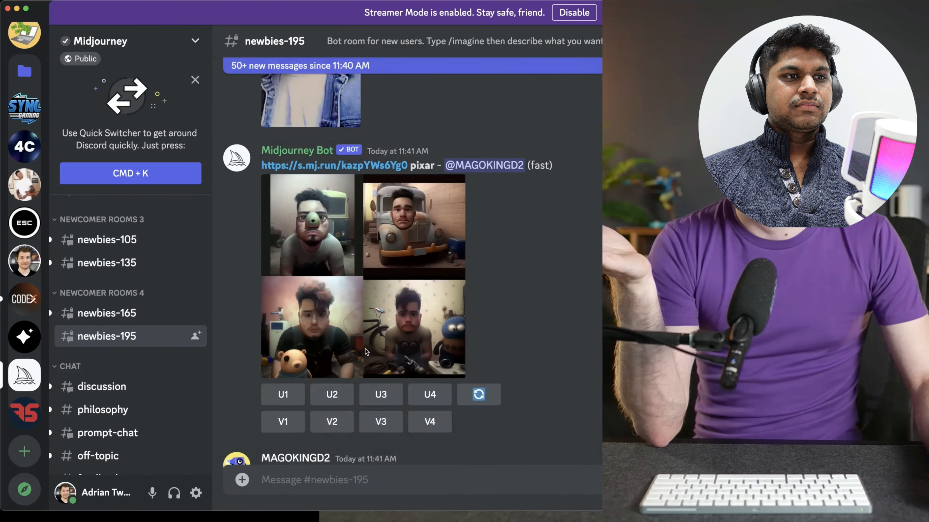
pyautogui.scroll(-10, 364, 349)
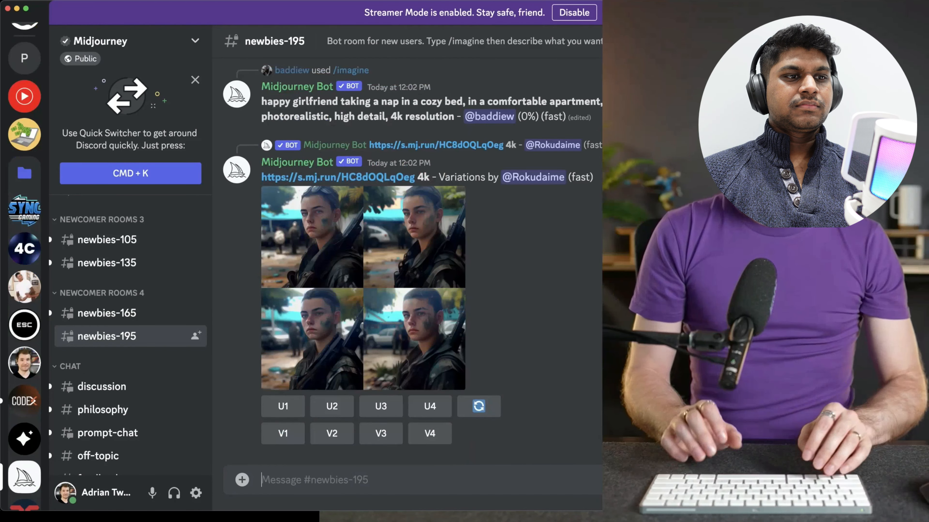
pyautogui.write('/')
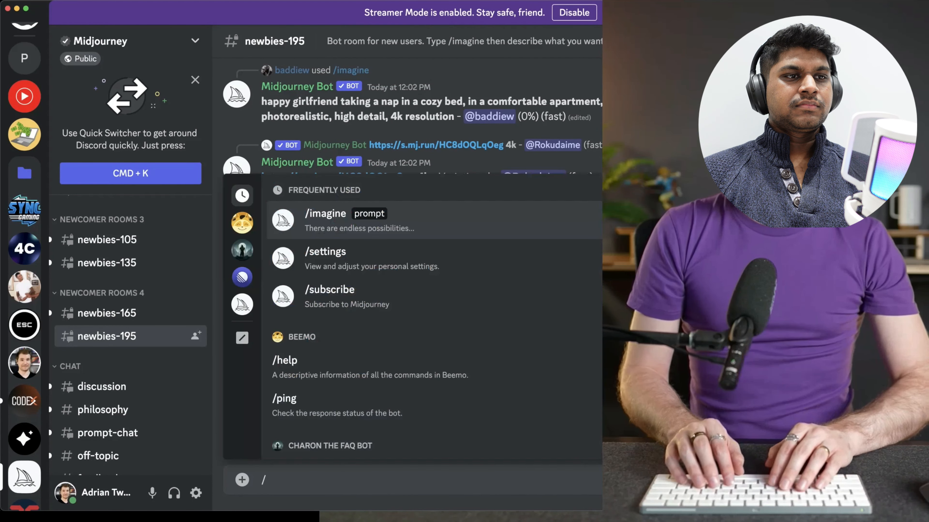
pyautogui.write('ima')
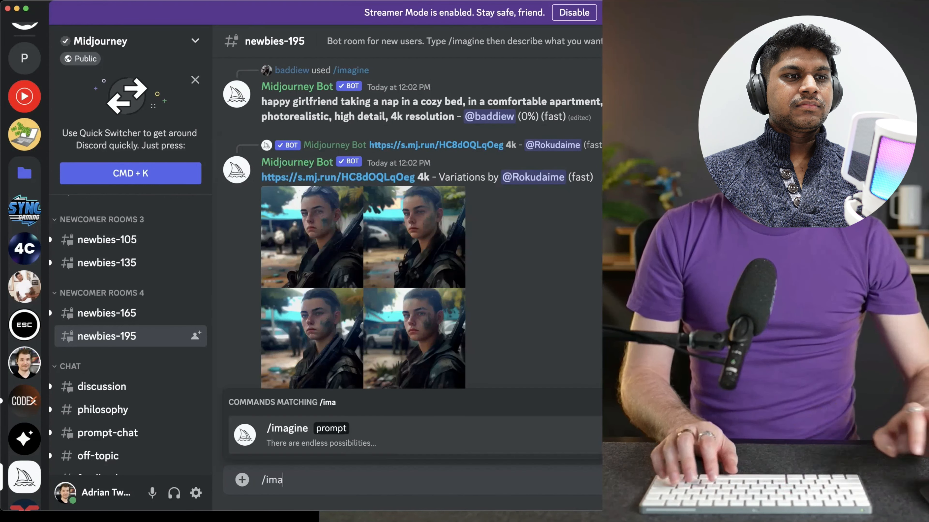
pyautogui.press('Return')
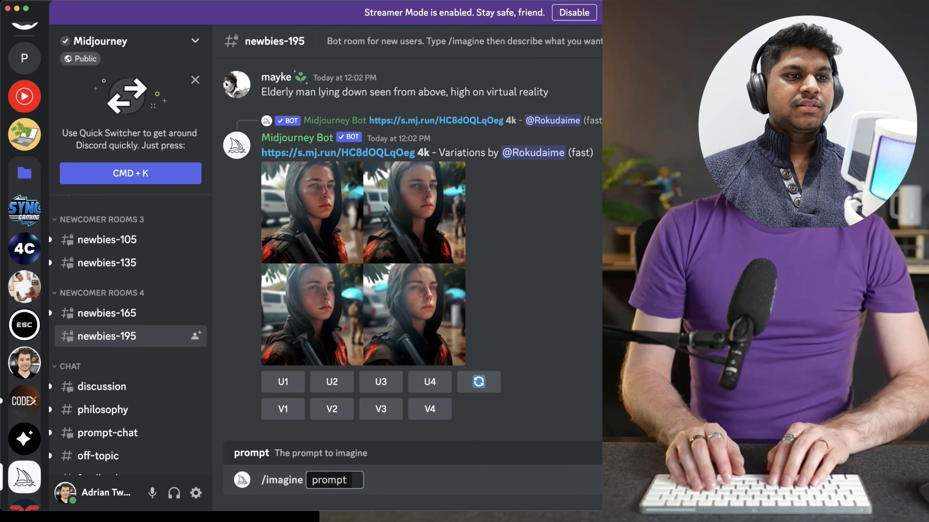
pyautogui.write('beautiful website for shoes')
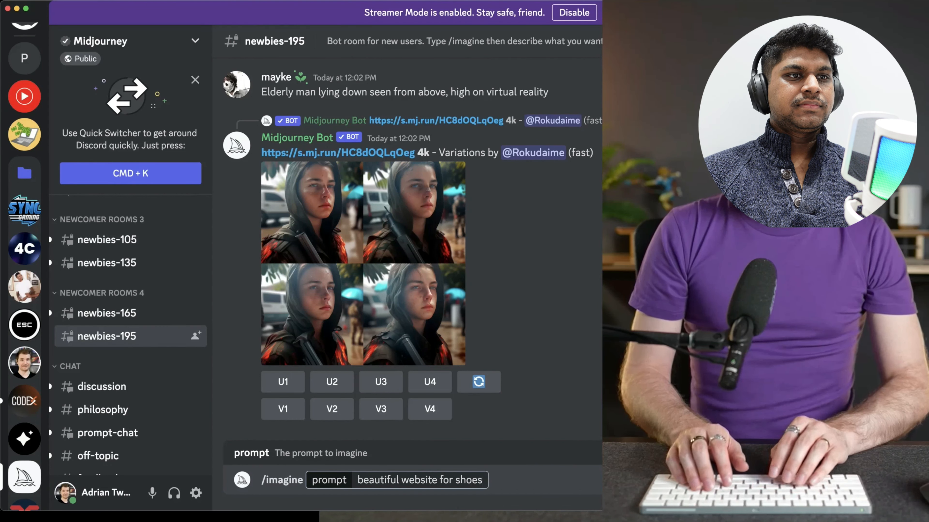
pyautogui.write(' --v 4')
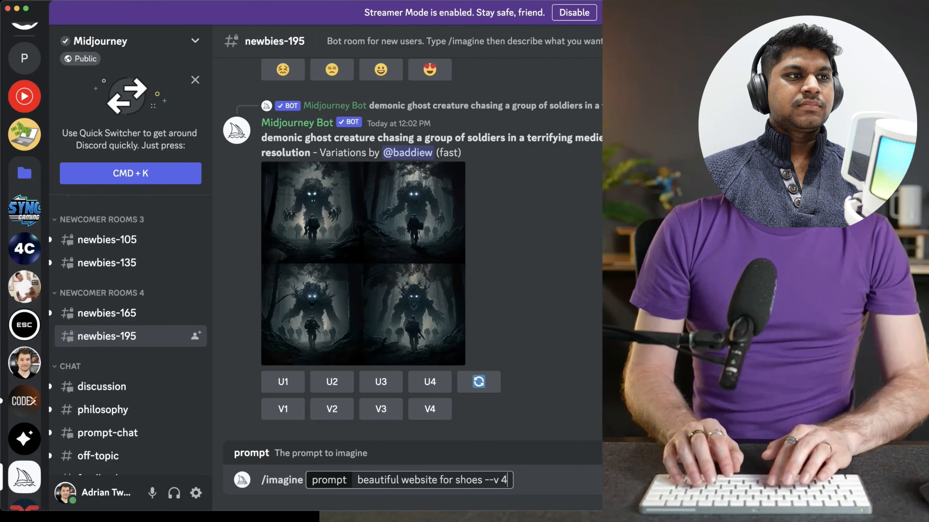
pyautogui.write('-stli')
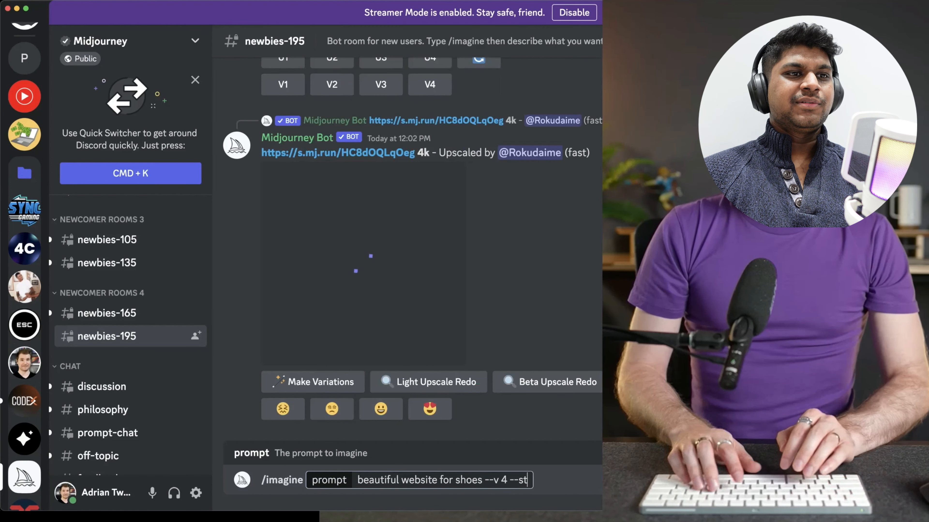
pyautogui.press('BackSpace')
pyautogui.write('ylize 500')
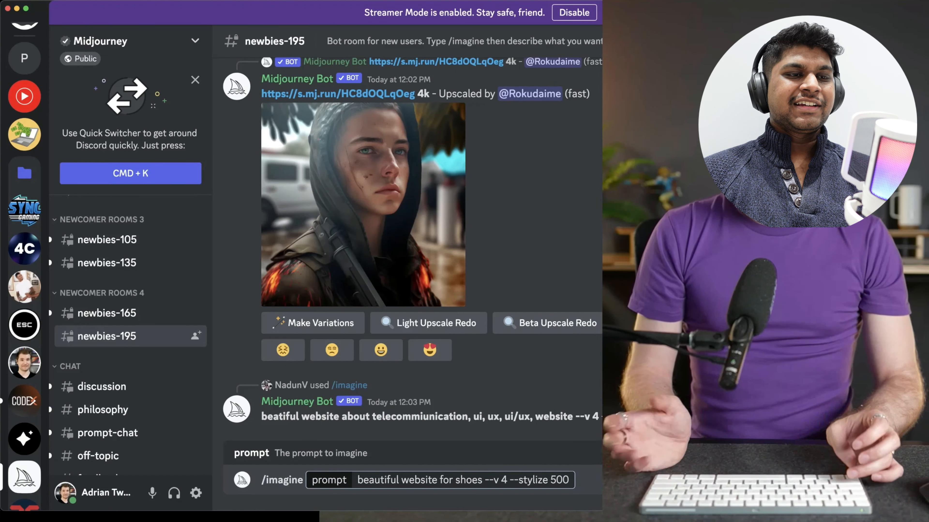
pyautogui.press('Return')
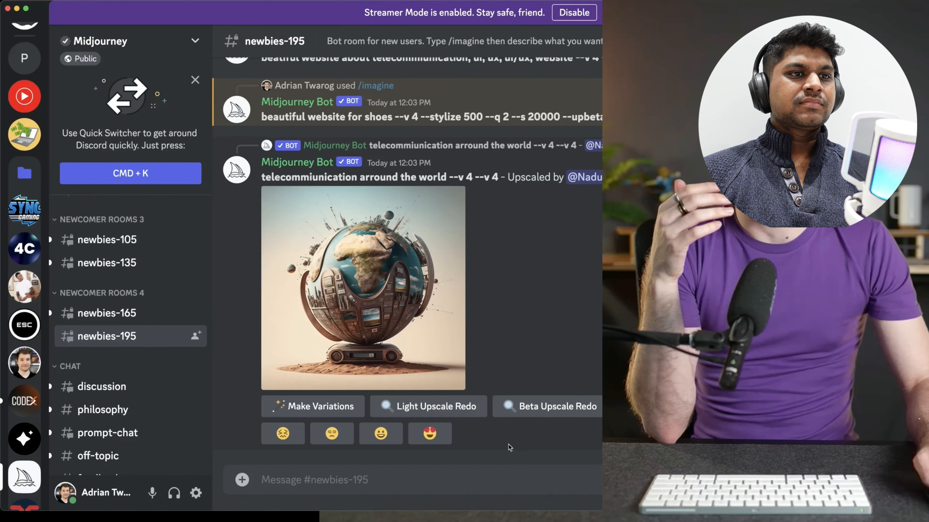
# Find the generated shoe website images in the channel and enlarge the grid to examine the four designs
pyautogui.scroll(3, 517, 402)
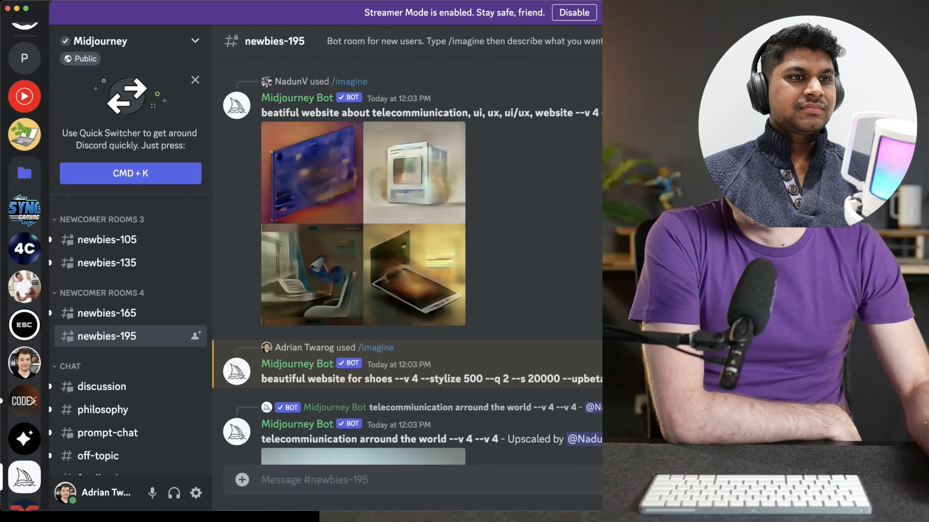
pyautogui.scroll(-4, 382, 295)
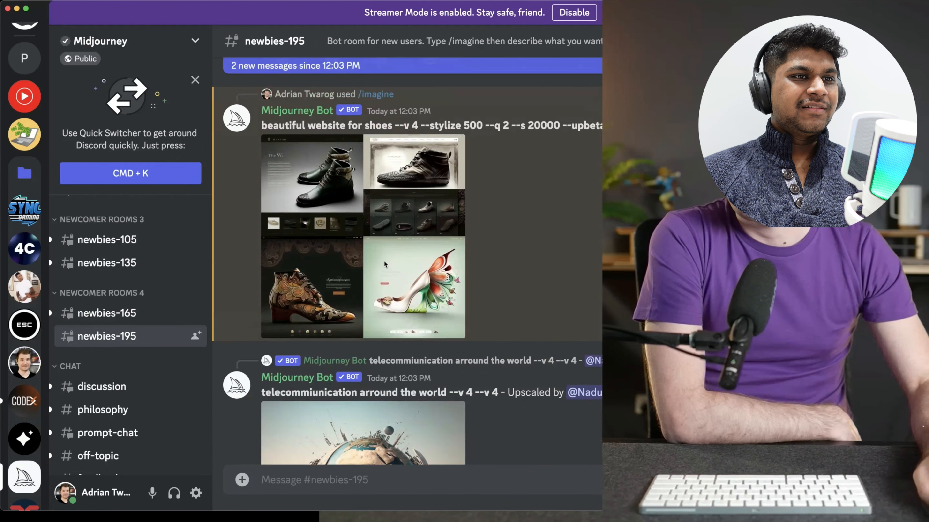
pyautogui.click(379, 219)
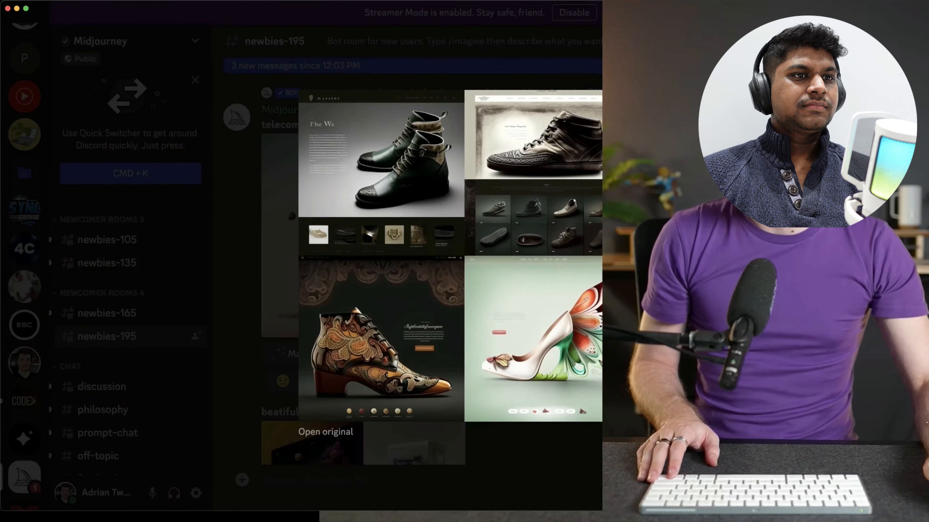
pyautogui.press('Escape')
pyautogui.scroll(-5, 412, 268)
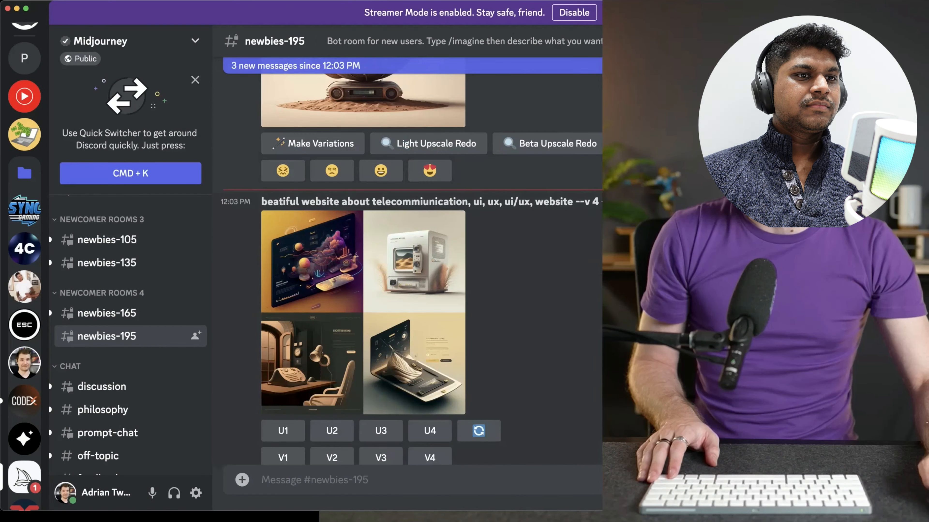
pyautogui.scroll(-15, 597, 309)
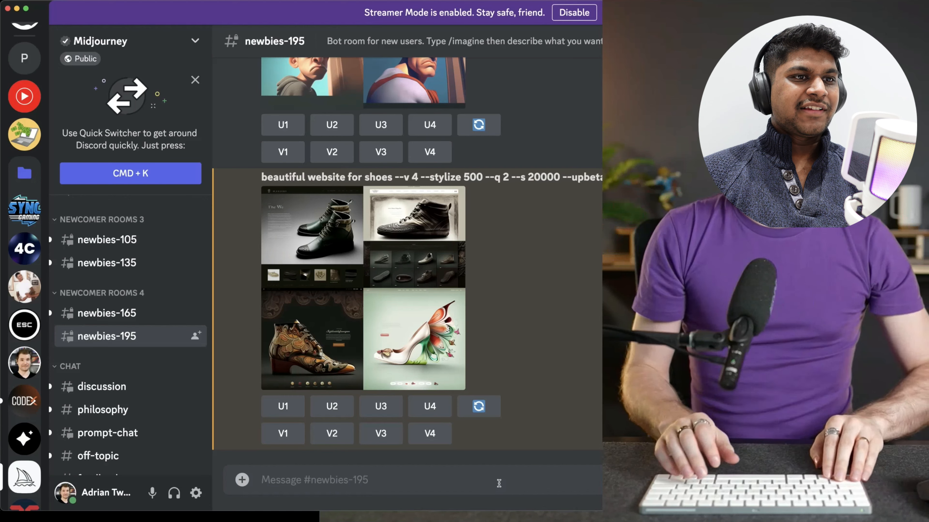
pyautogui.write('/imagine')
pyautogui.press('Tab')
pyautogui.write('beatiful website about shoes')
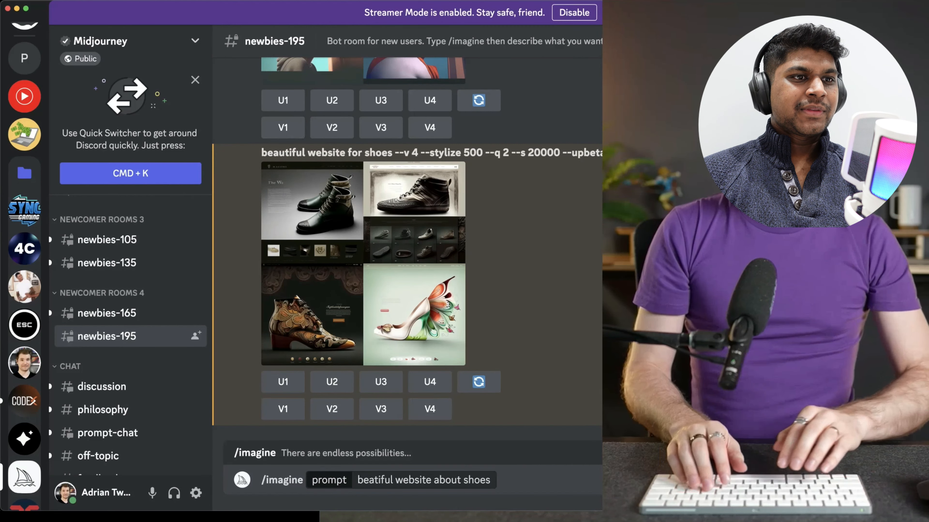
pyautogui.press('Return')
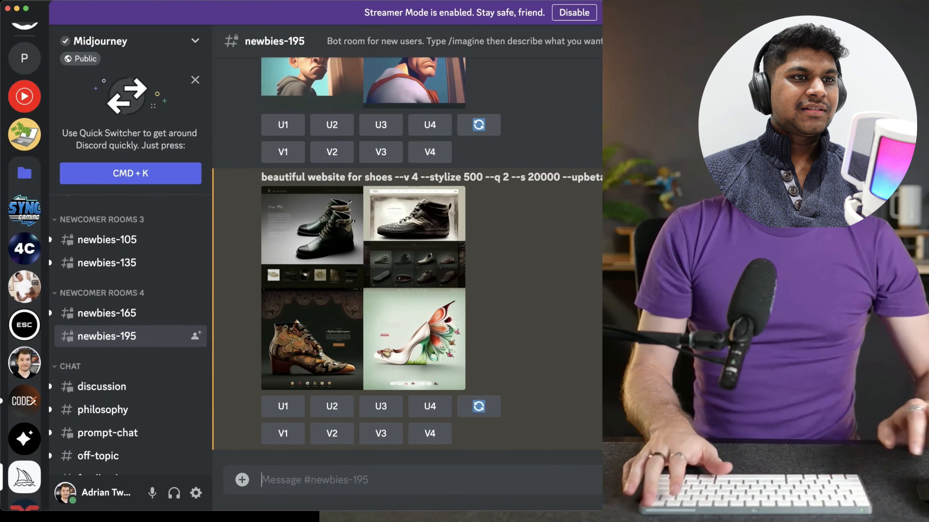
# Reuse the earlier prompt text "beautiful website for shoes --v 4 --stylize 500" in a new /imagine command
pyautogui.moveTo(255, 179); pyautogui.dragTo(478, 179)
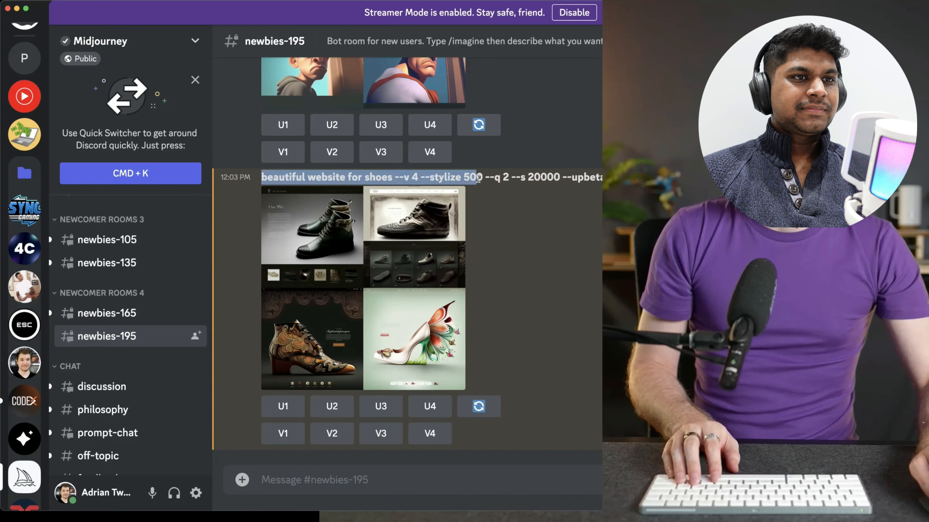
pyautogui.click(390, 491)
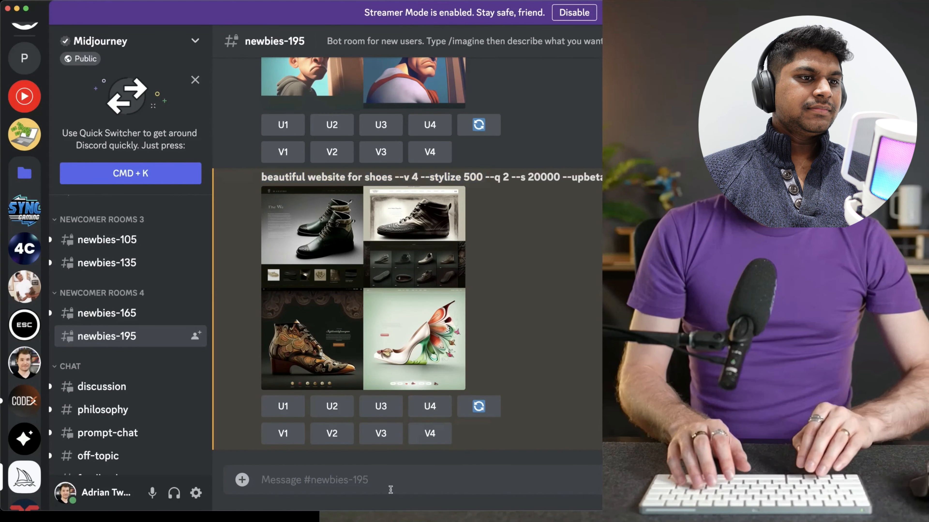
pyautogui.write('/image')
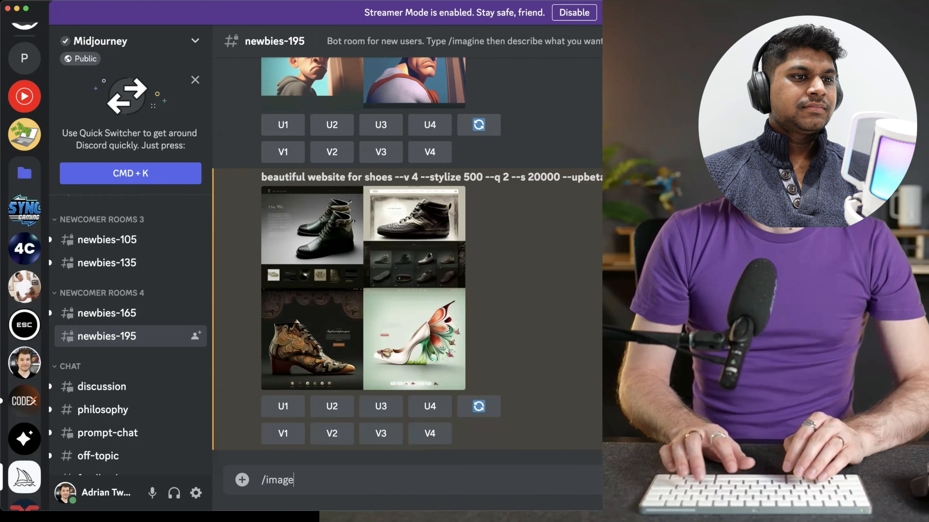
pyautogui.press('BackSpace')
pyautogui.press('BackSpace')
pyautogui.press('BackSpace')
pyautogui.press('Tab')
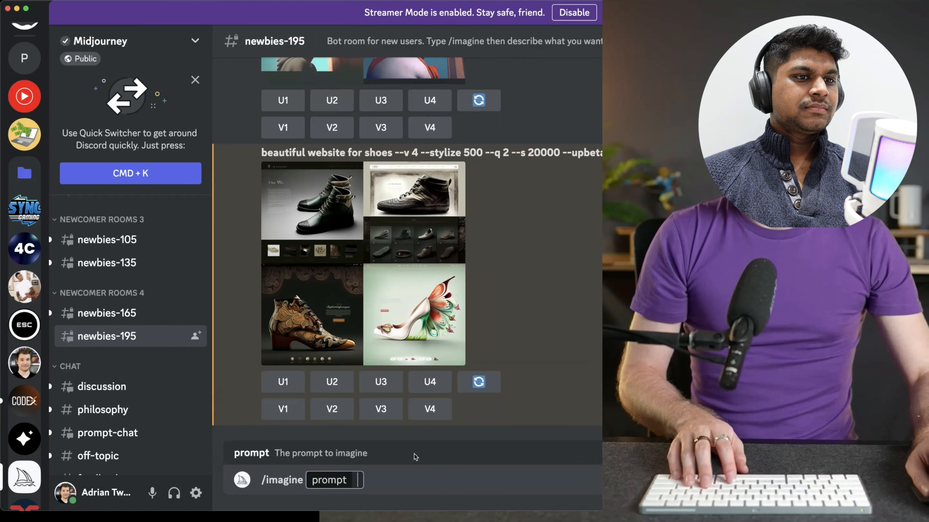
pyautogui.write('beautiful website for shoes --v 4 --stylize 500')
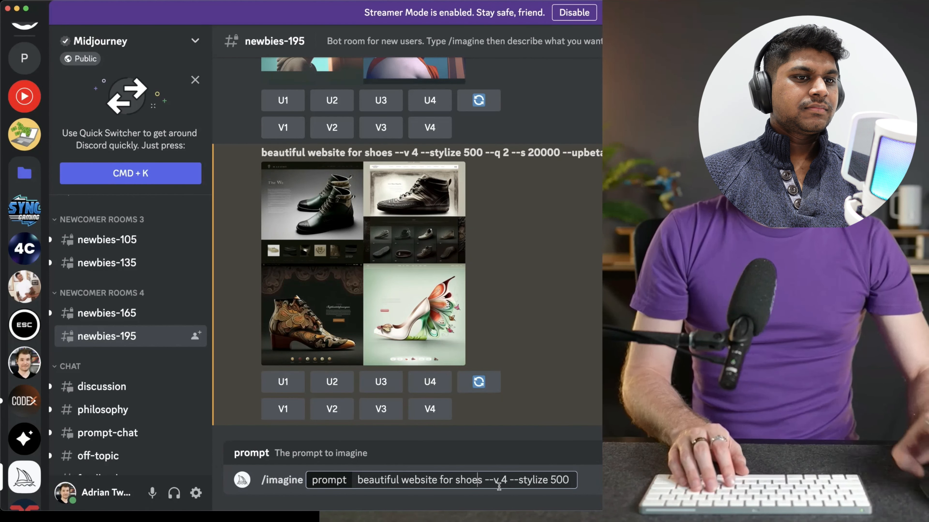
# Extend the shoe website prompt with the keywords "ui, ux, ui/ux, website" before --v 4 and submit it
pyautogui.press('Right')
pyautogui.press('Right')
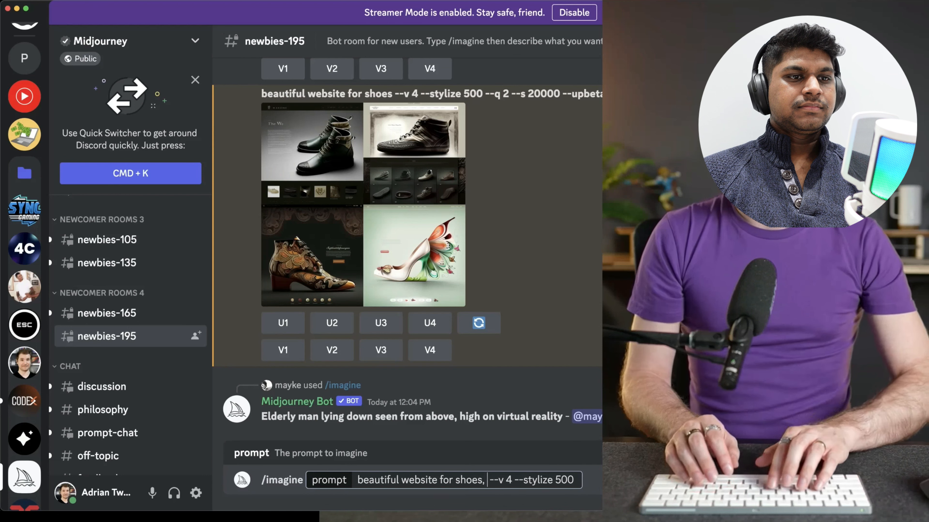
pyautogui.write('ui, ux')
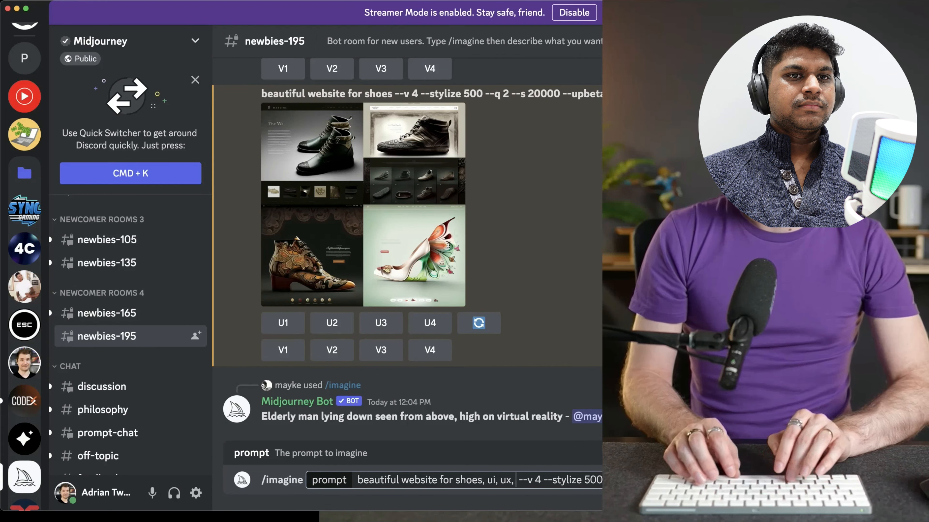
pyautogui.write(', ui,ux')
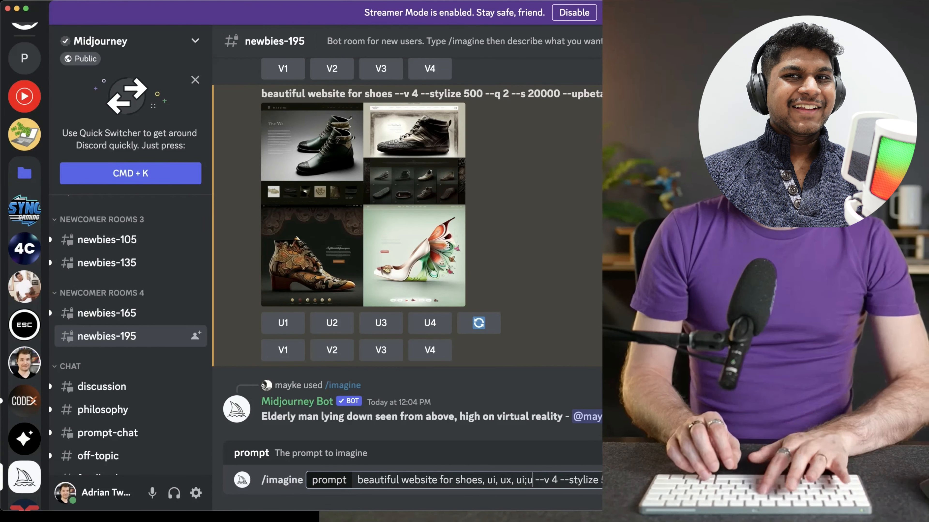
pyautogui.write(', w')
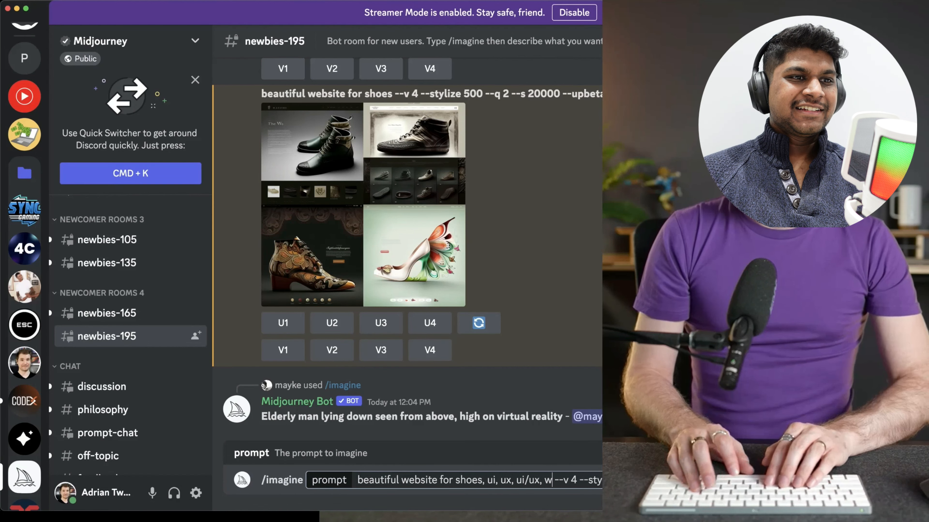
pyautogui.write('ebsite')
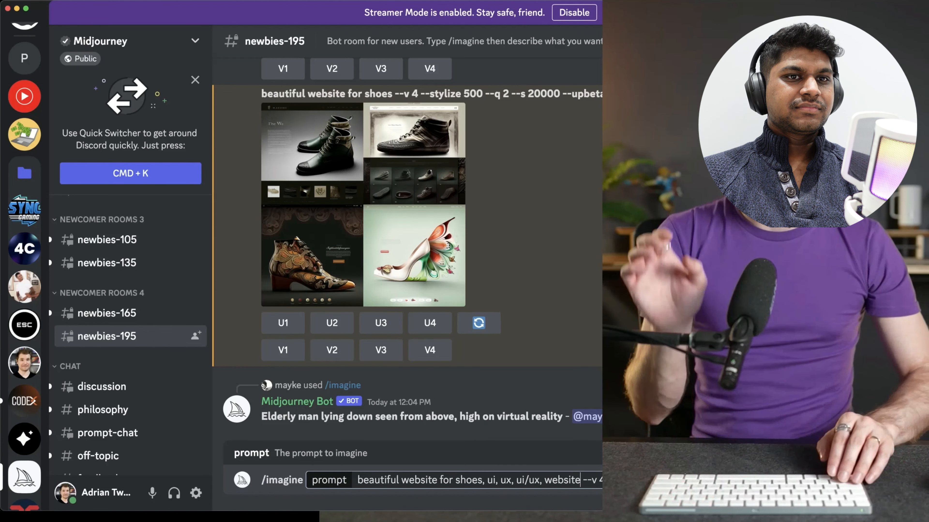
pyautogui.press('Return')
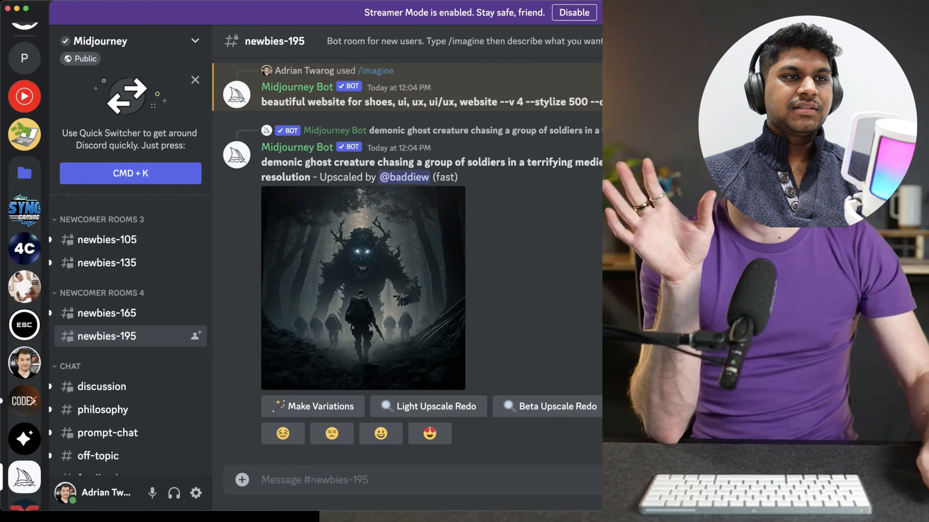
# Find the image grid generated from the ui/ux prompt in the channel and enlarge it to examine the four designs
pyautogui.scroll(3, 424, 217)
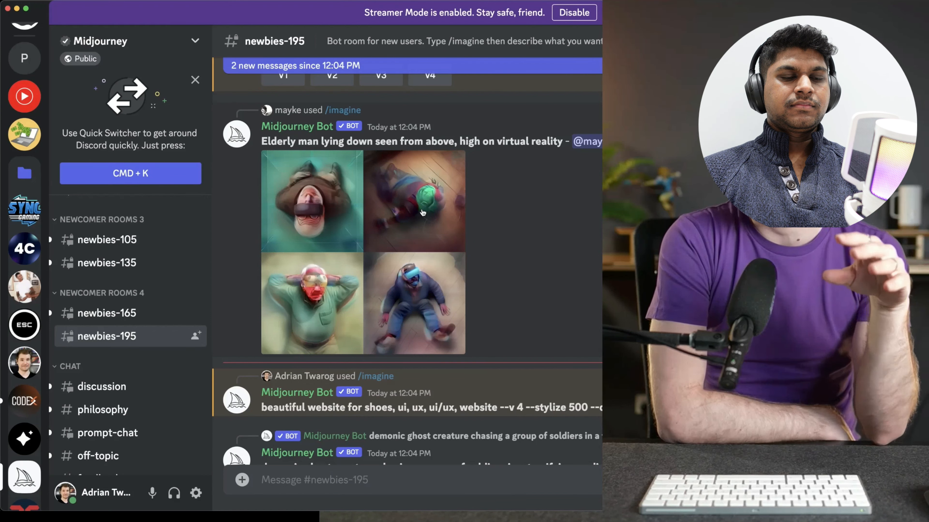
pyautogui.scroll(-5, 475, 205)
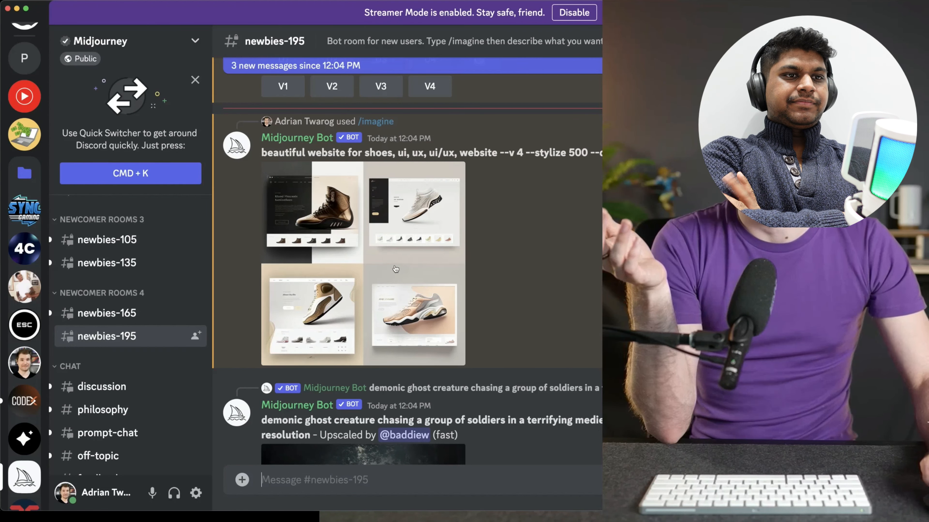
pyautogui.click(395, 269)
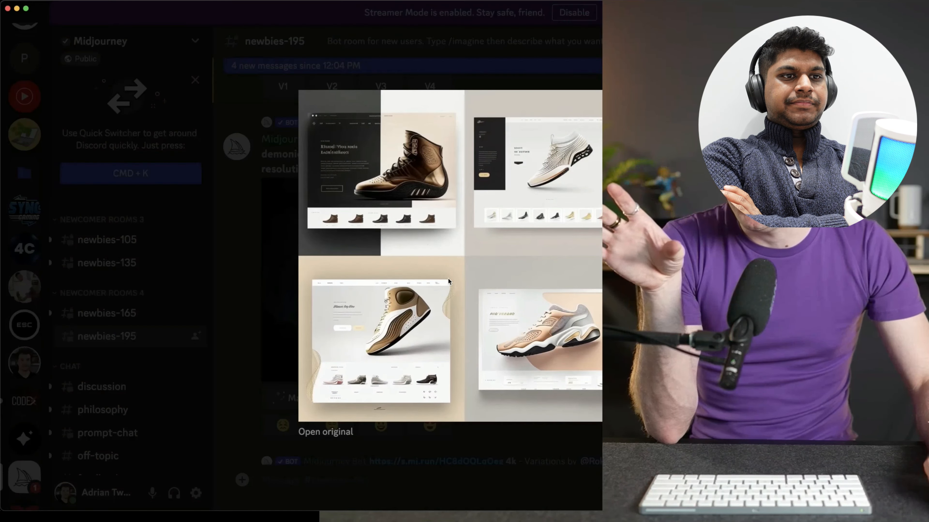
pyautogui.press('Escape')
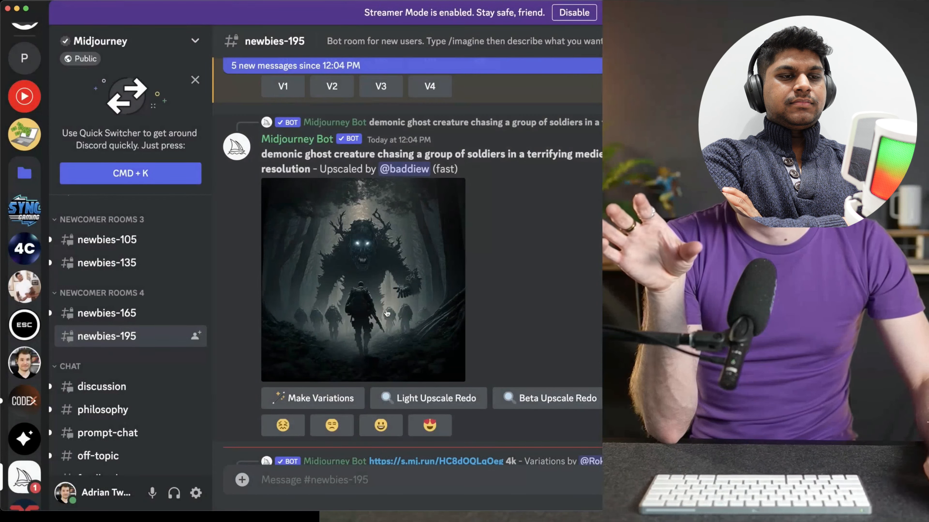
pyautogui.scroll(5, 386, 313)
pyautogui.scroll(-10, 421, 317)
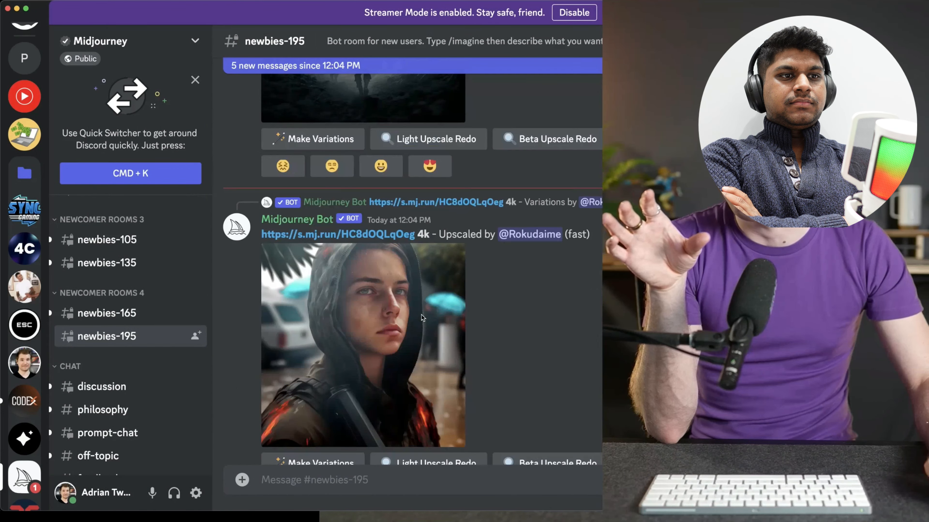
pyautogui.scroll(-15, 422, 315)
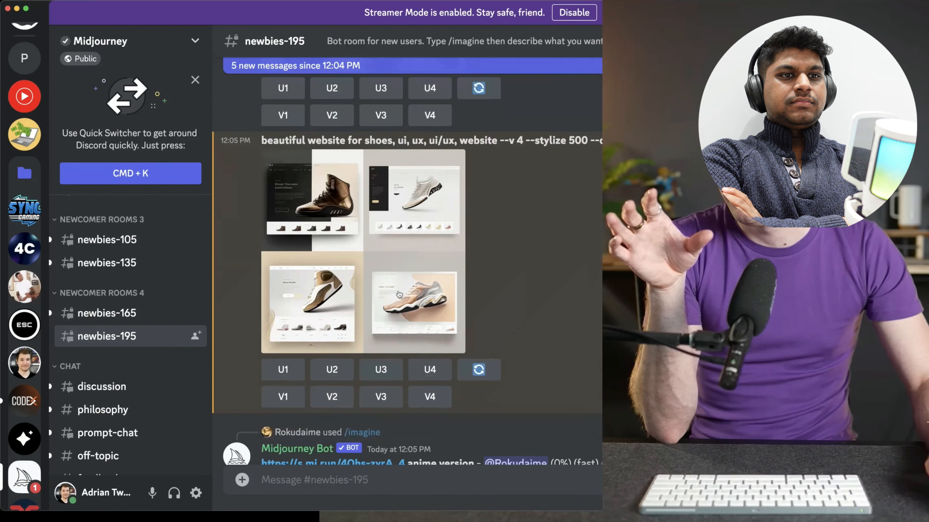
pyautogui.click(399, 295)
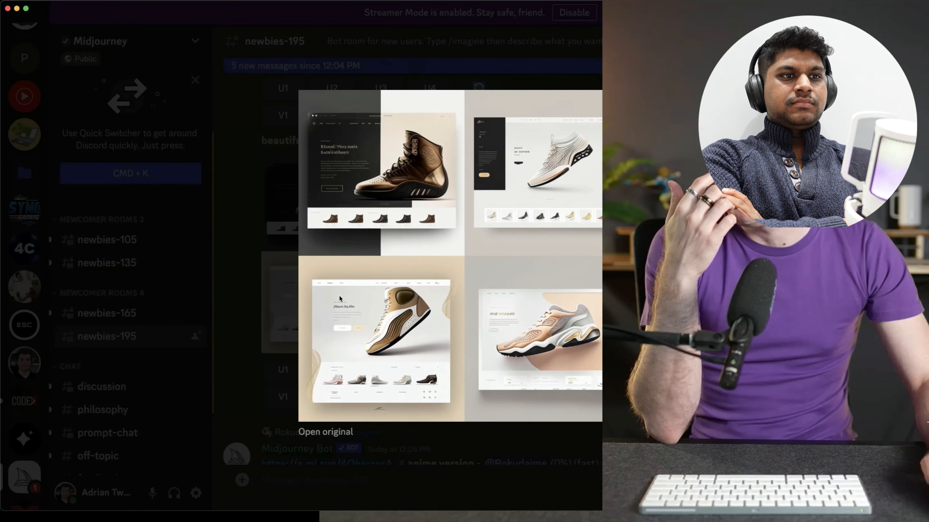
pyautogui.press('Escape')
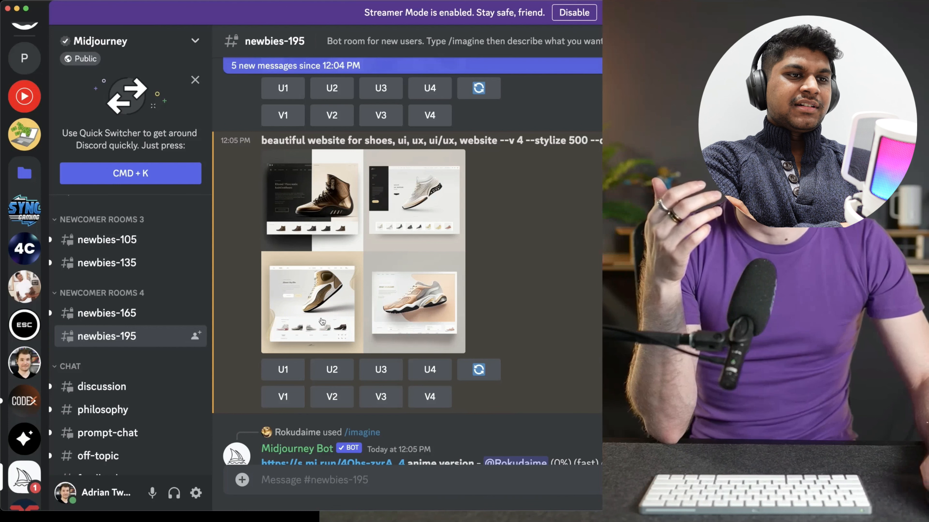
# Upscale the third shoe website design of the grid and enlarge the upscaled image to examine it
pyautogui.click(380, 371)
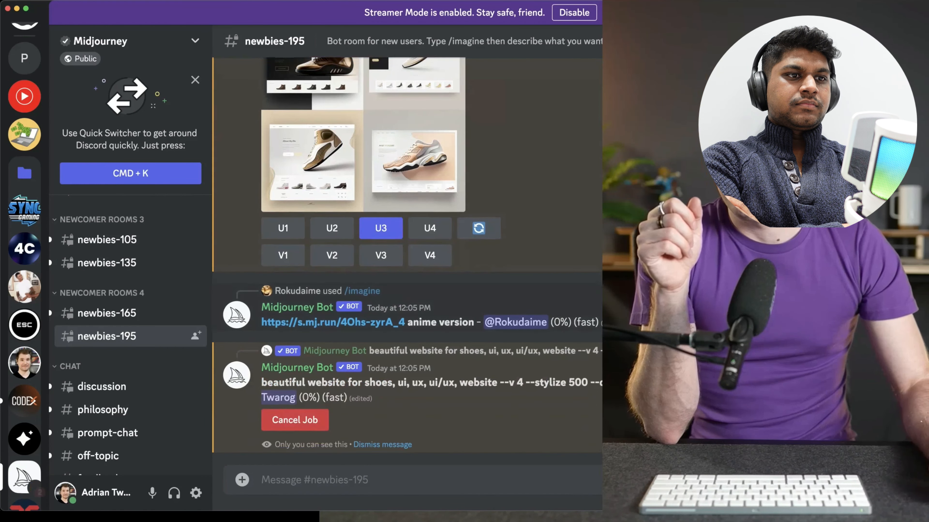
pyautogui.moveTo(261, 381); pyautogui.dragTo(602, 381)
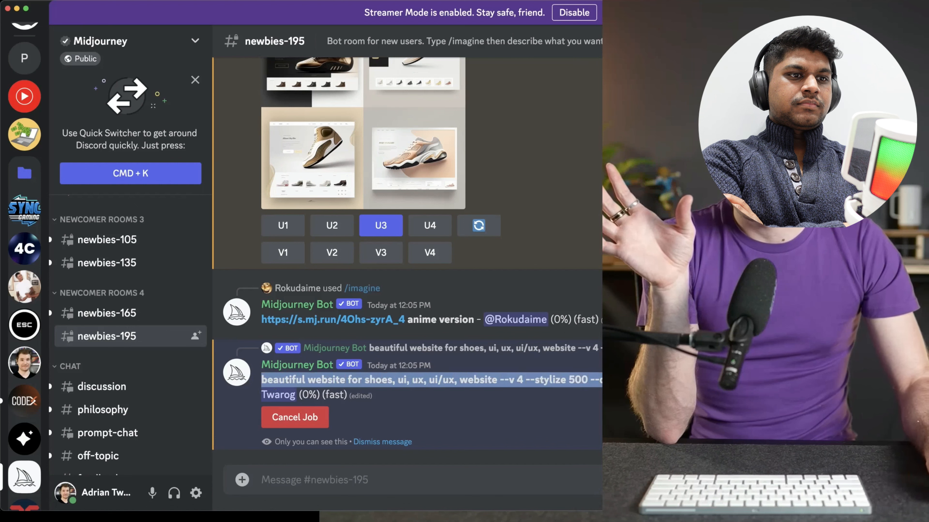
pyautogui.click(600, 381)
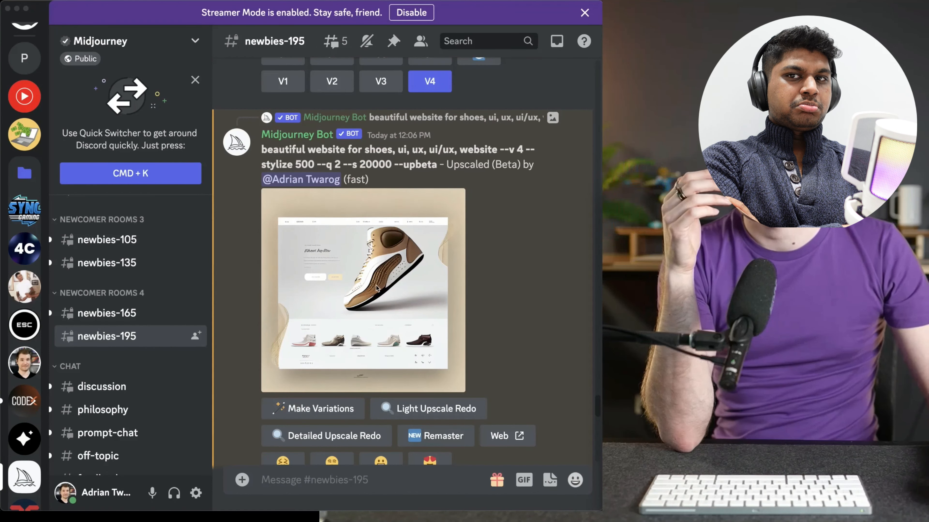
pyautogui.click(376, 286)
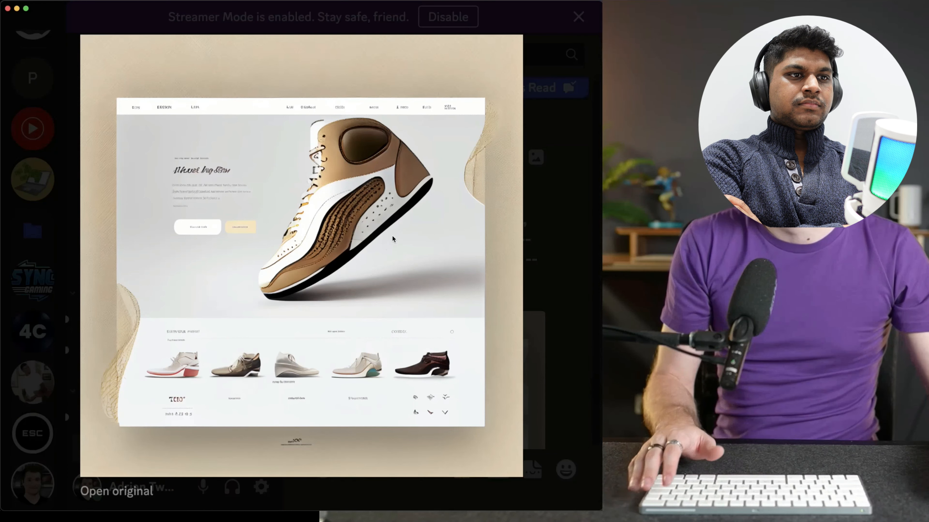
pyautogui.press('Escape')
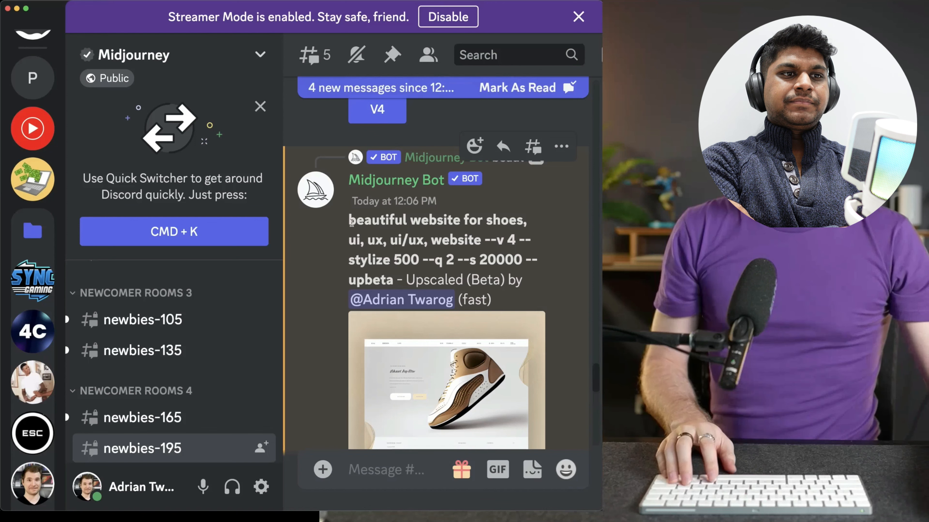
# Copy the upscaled design's prompt text up to "--stylize 500" and reuse it in a new /imagine command
pyautogui.moveTo(350, 221); pyautogui.dragTo(493, 260)
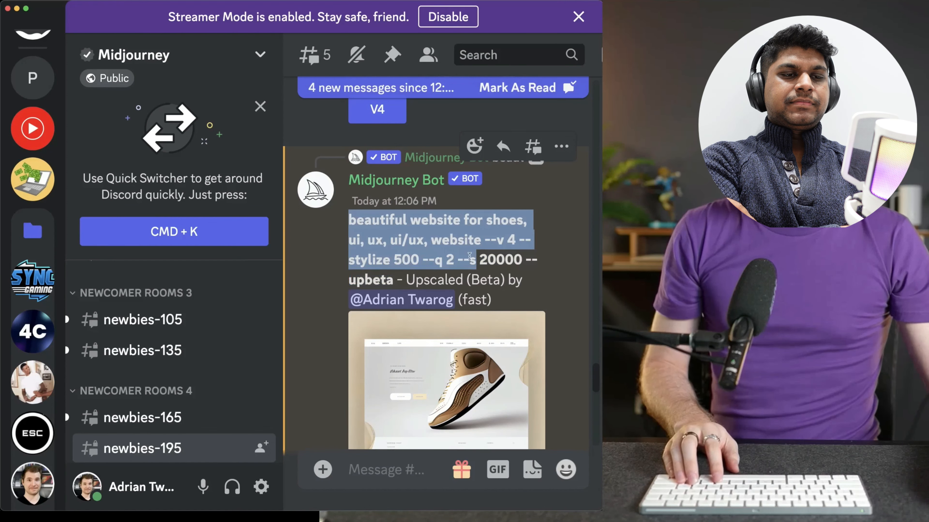
pyautogui.keyDown('shift'); pyautogui.click(419, 261); pyautogui.keyUp('shift')
pyautogui.press('super+c')
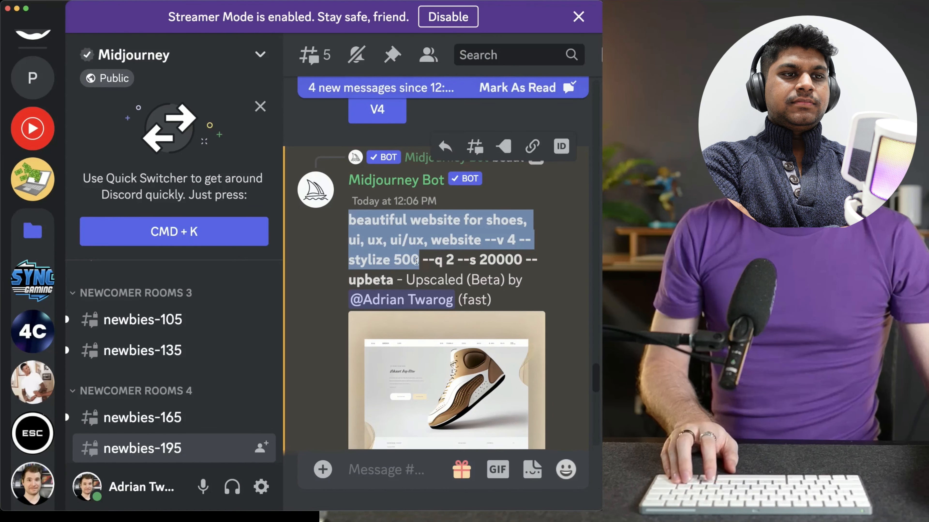
pyautogui.click(380, 464)
pyautogui.scroll(-10, 398, 394)
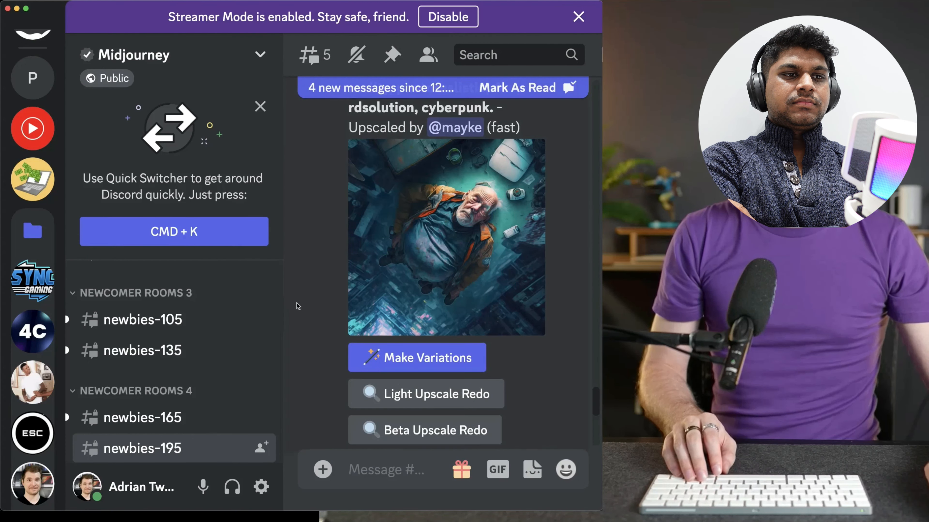
pyautogui.press('super+minus')
pyautogui.press('super+minus')
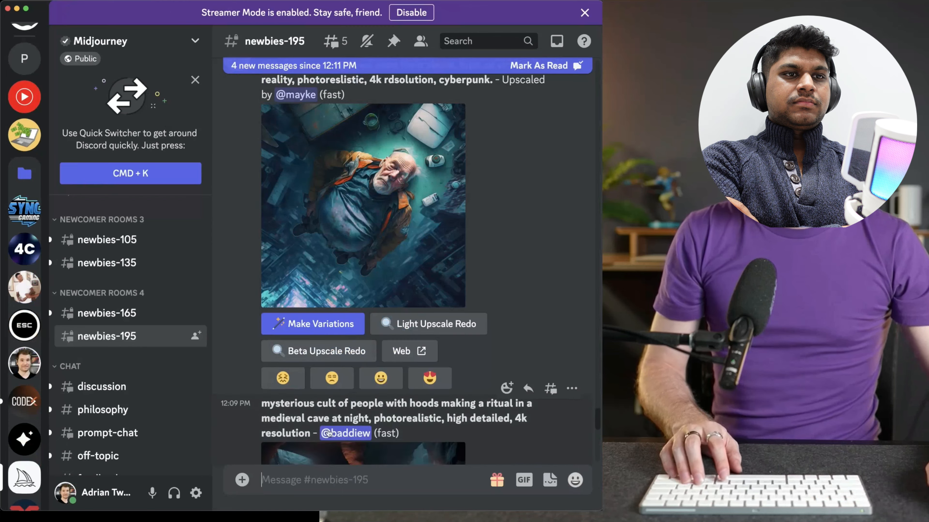
pyautogui.write('/im')
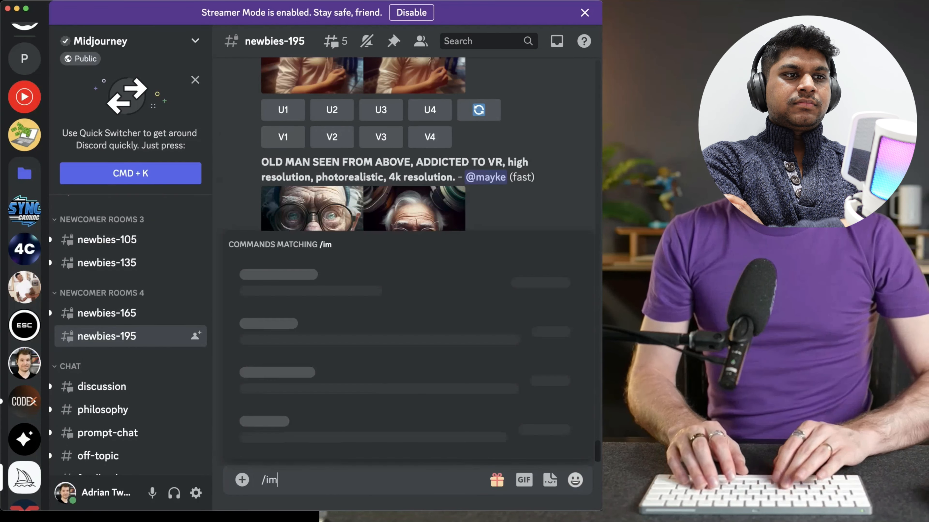
pyautogui.write('ag')
pyautogui.press('Tab')
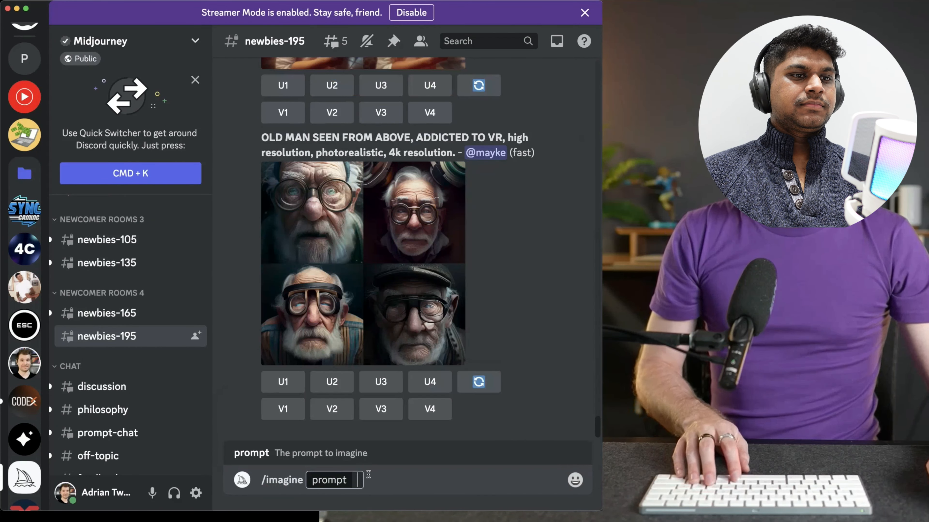
pyautogui.press('super+v')
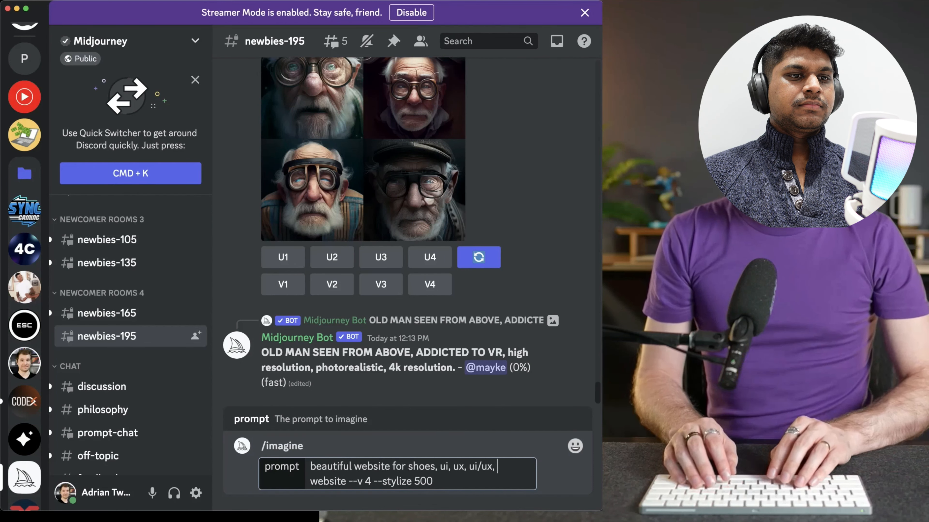
# Insert the keywords "nike, red, blue, teal, yellow, running person," before "website" in the prompt
pyautogui.write('ke,')
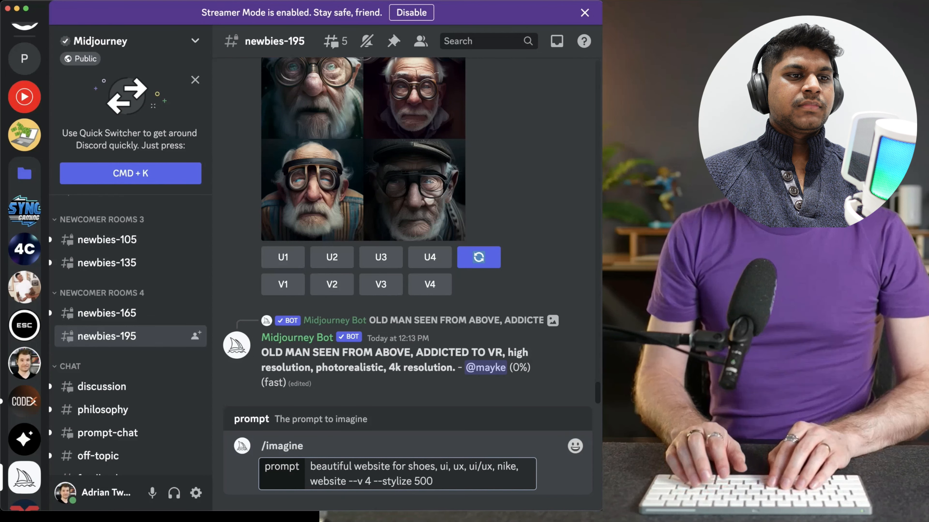
pyautogui.write(' red, blue green')
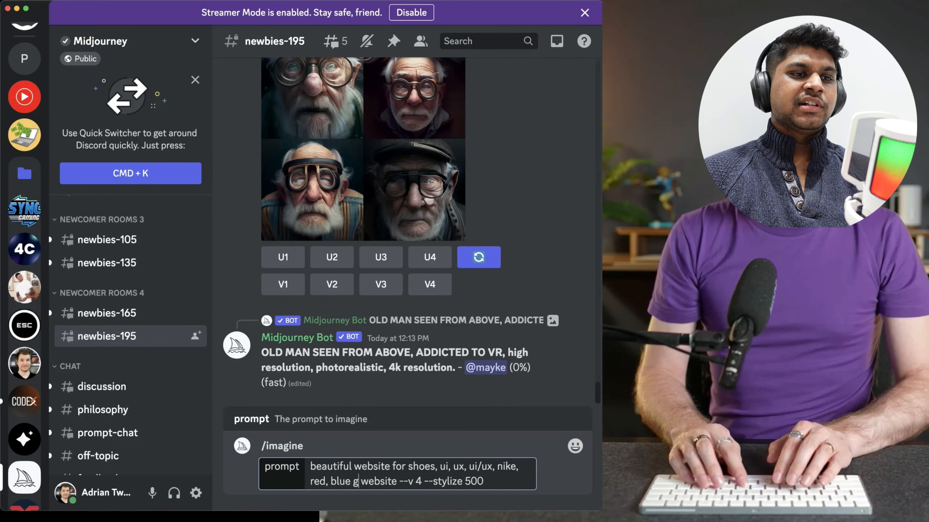
pyautogui.press('BackSpace')
pyautogui.press('BackSpace')
pyautogui.press('BackSpace')
pyautogui.press('BackSpace')
pyautogui.press('BackSpace')
pyautogui.press('BackSpace')
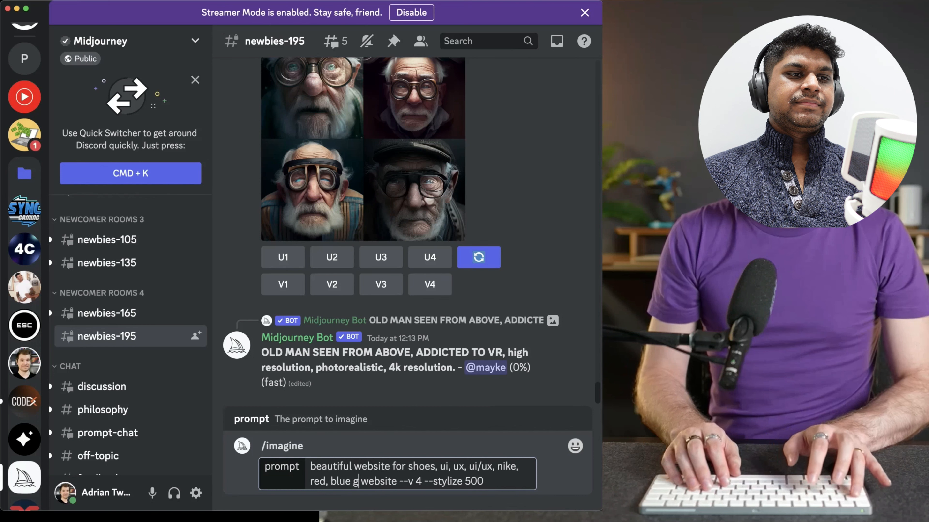
pyautogui.write(', teal, yello')
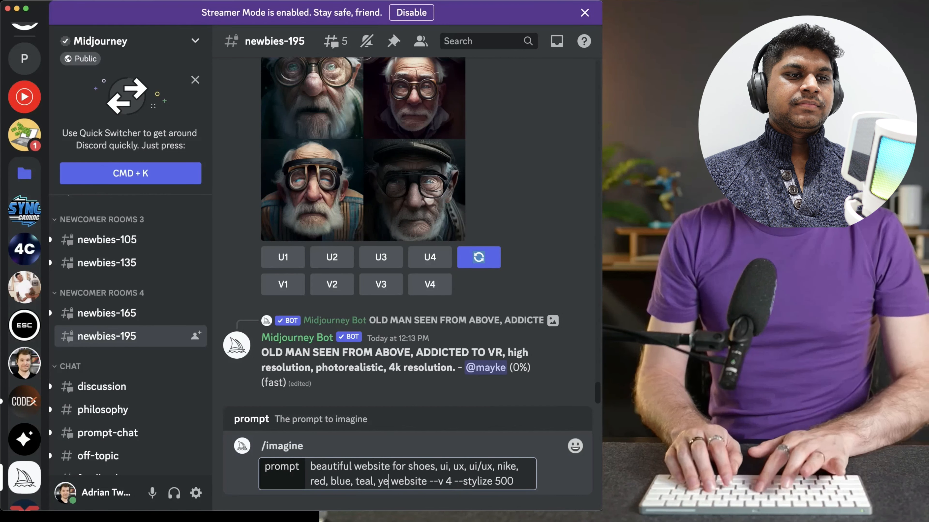
pyautogui.write('w,')
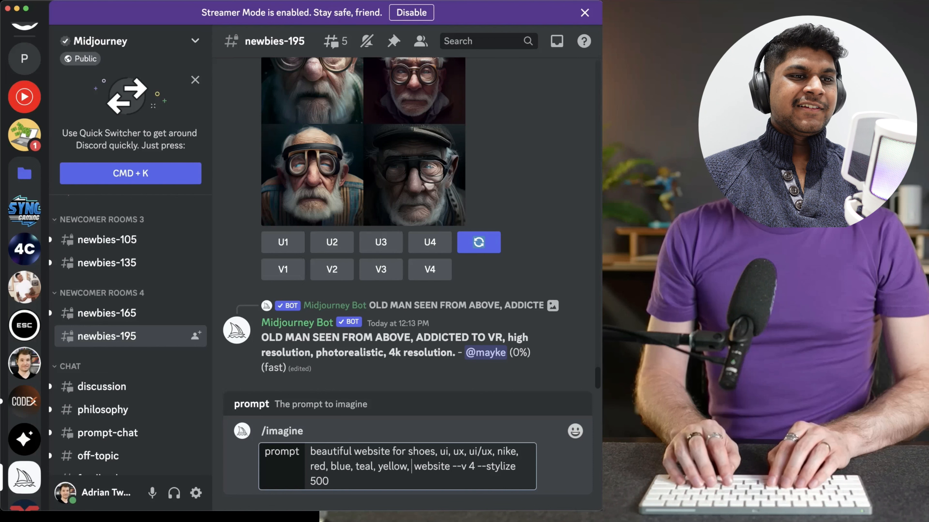
pyautogui.write(' running person,')
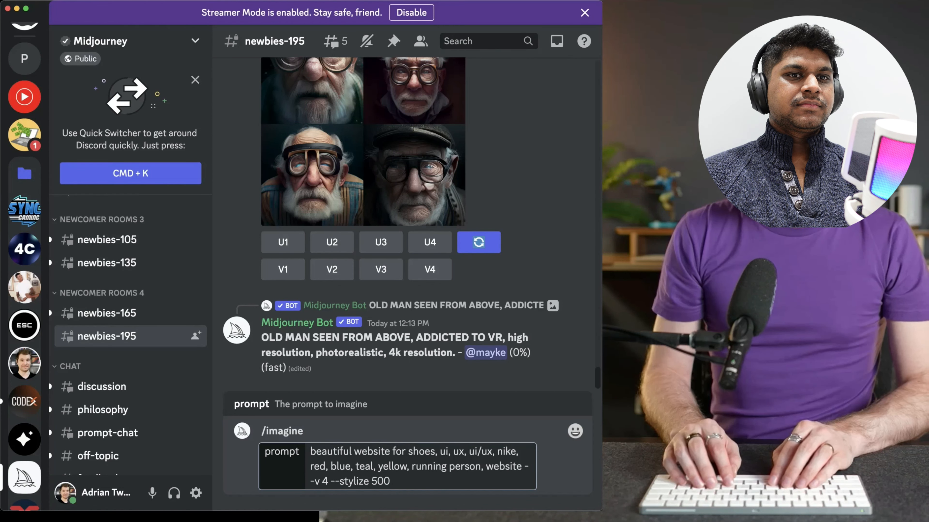
# Submit the prompt with the stylize value set to 750 and enlarge the generated grid to examine its four designs
pyautogui.click(385, 477)
pyautogui.press('BackSpace')
pyautogui.press('BackSpace')
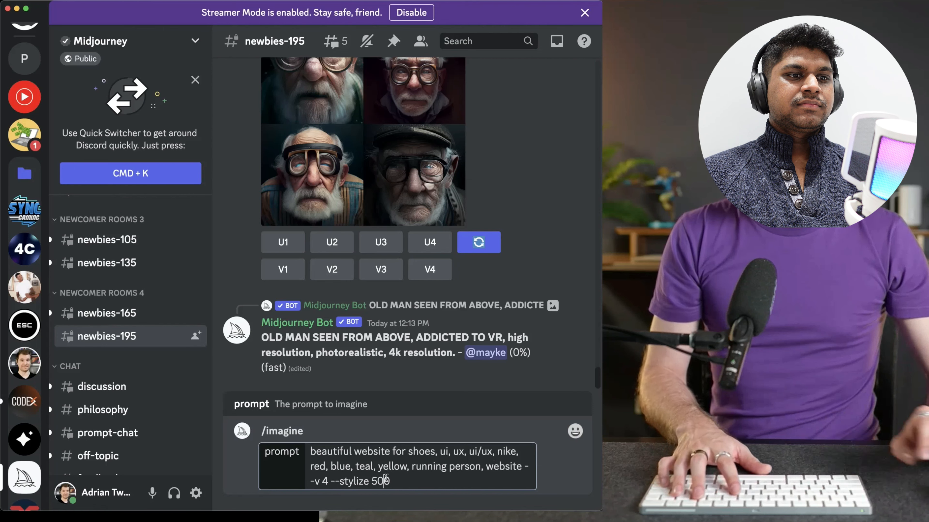
pyautogui.write('75')
pyautogui.press('Return')
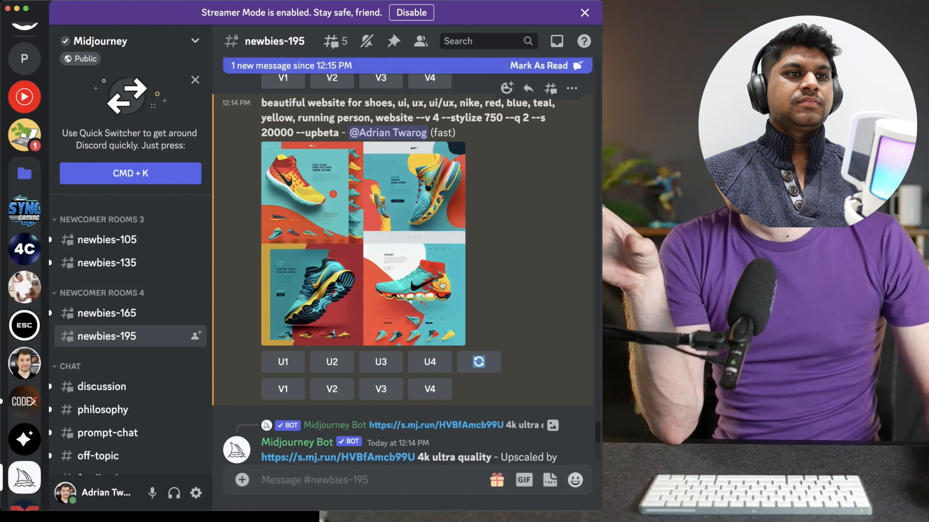
pyautogui.click(383, 198)
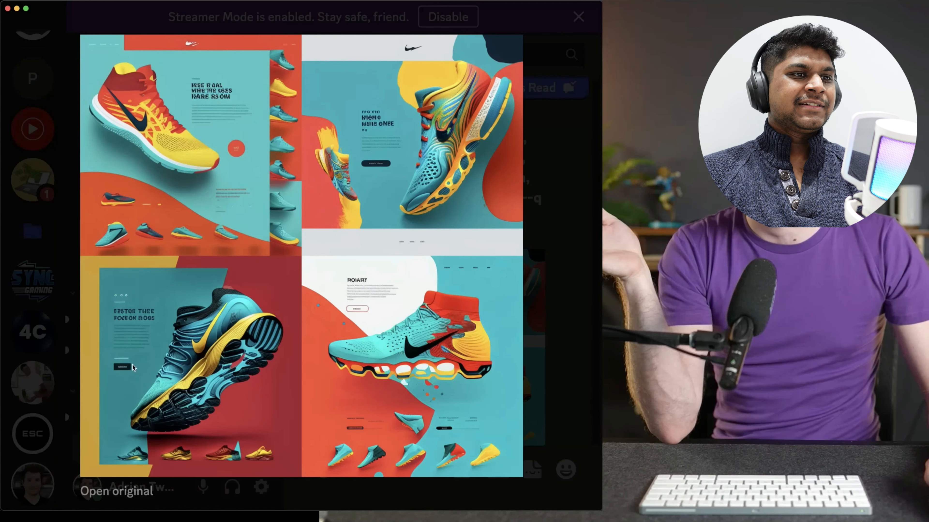
# Generate variations of the fourth Nike shoe website design in the grid and enlarge the new grid to examine it
pyautogui.click(551, 321)
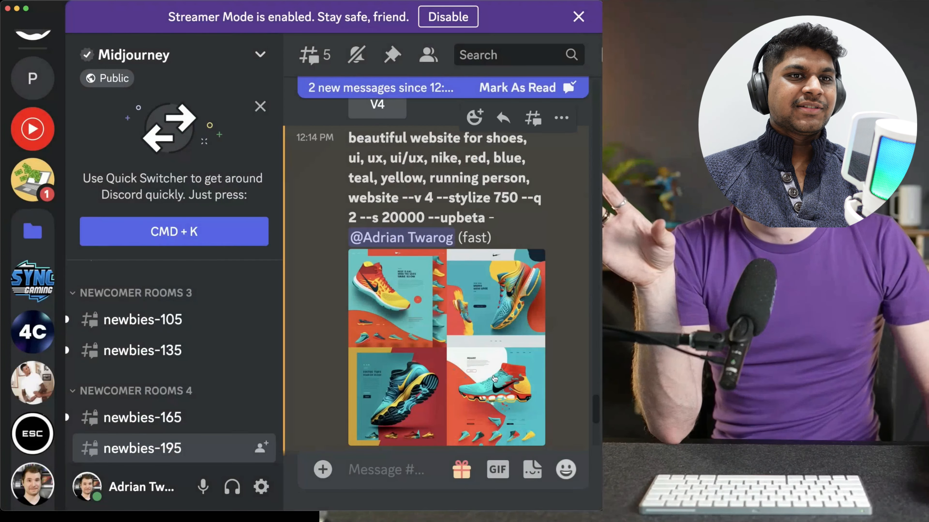
pyautogui.scroll(-2, 493, 379)
pyautogui.scroll(-2, 493, 379)
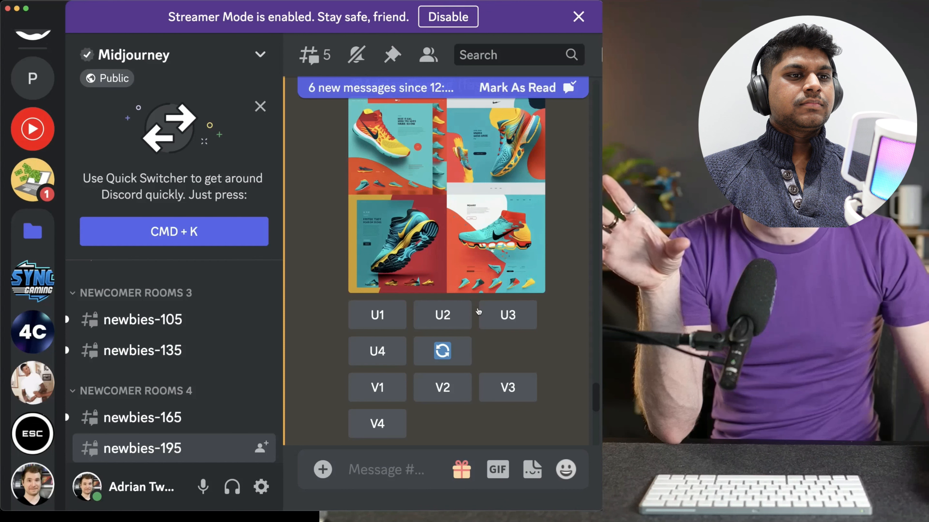
pyautogui.click(380, 422)
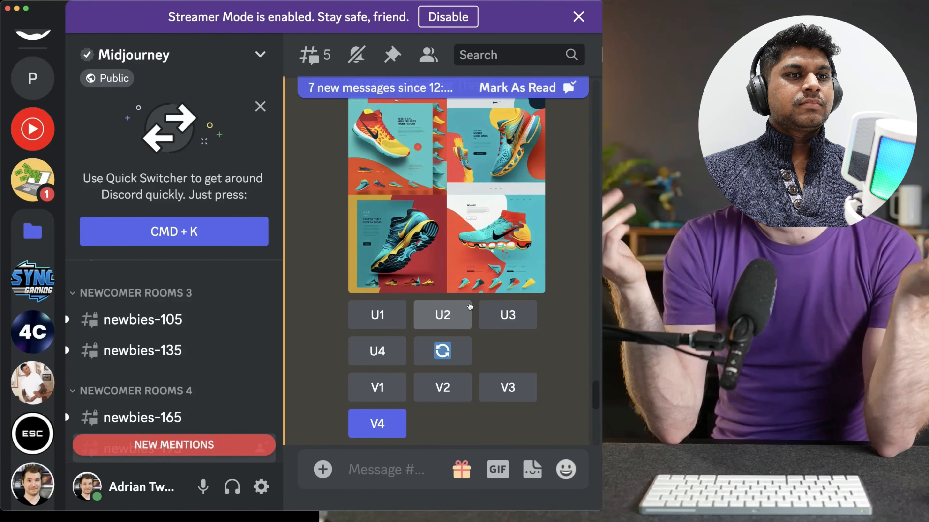
pyautogui.press('super+0')
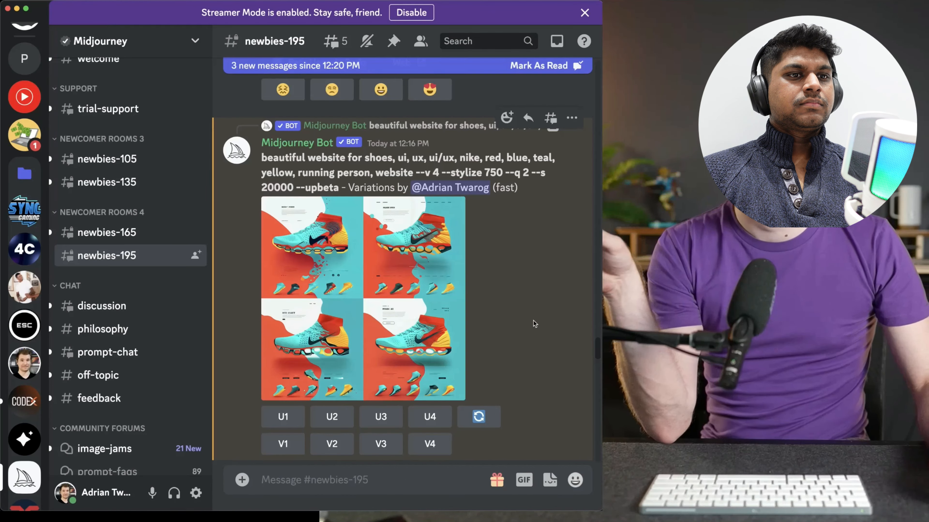
pyautogui.click(371, 310)
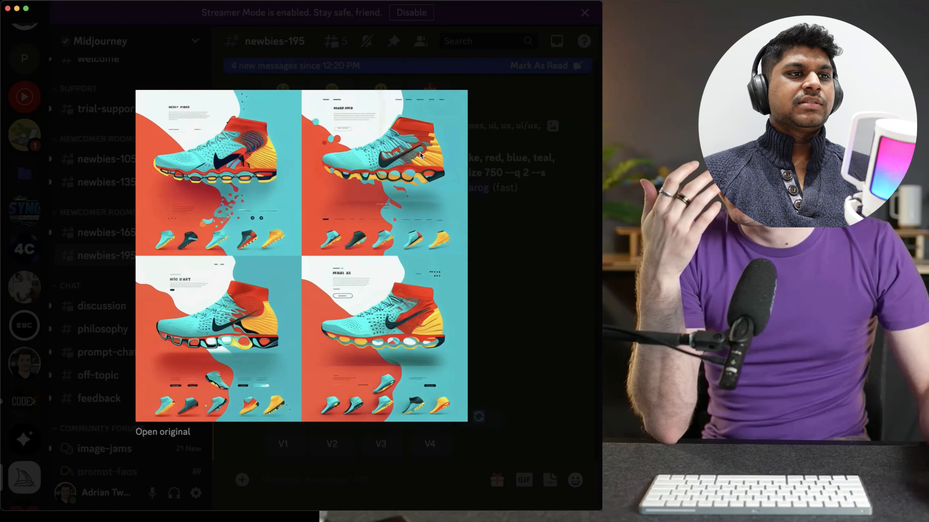
pyautogui.click(520, 146)
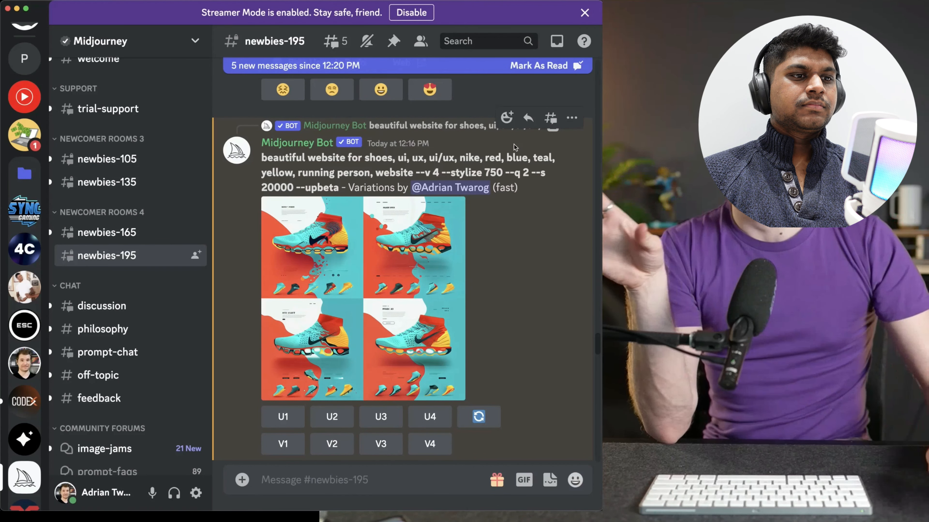
# Copy the image link of the Olla food delivery landing page shot on Dribbble in Chrome and return to Discord's message box
pyautogui.click(255, 489)
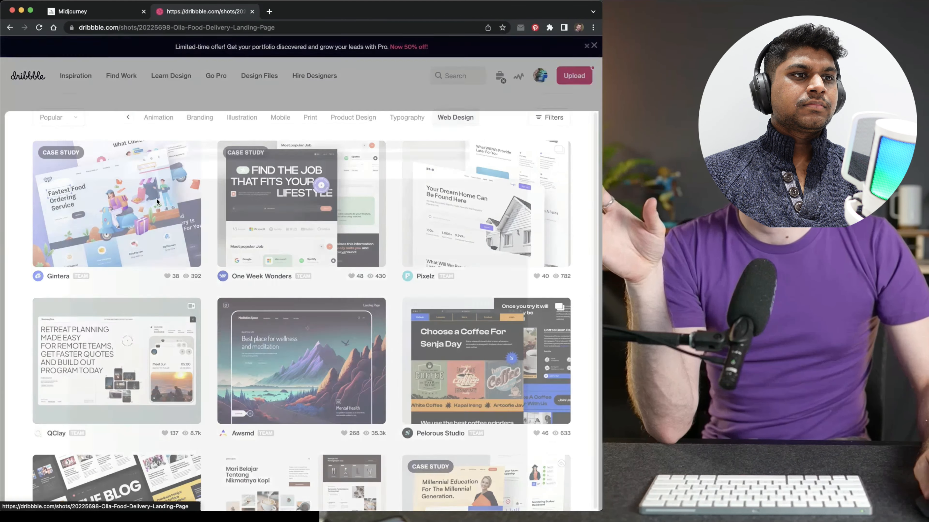
pyautogui.click(157, 200)
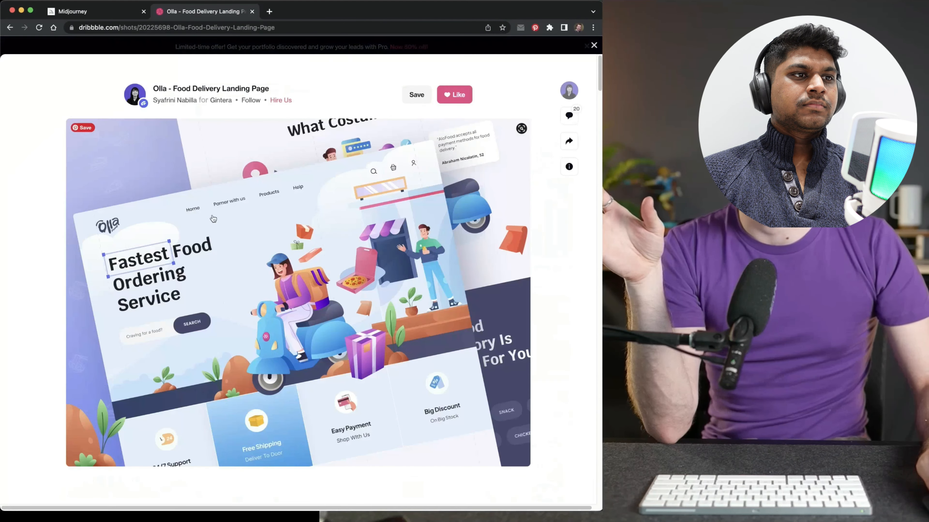
pyautogui.rightClick(302, 221)
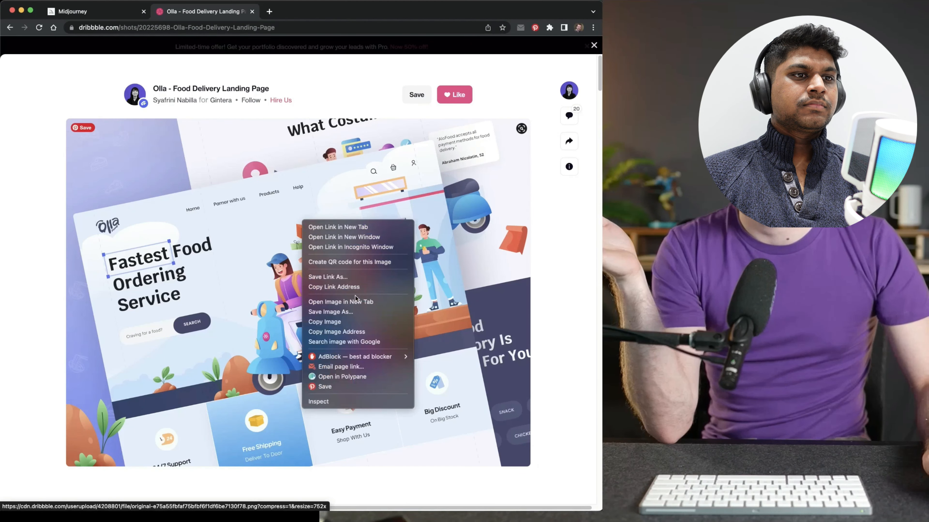
pyautogui.click(353, 289)
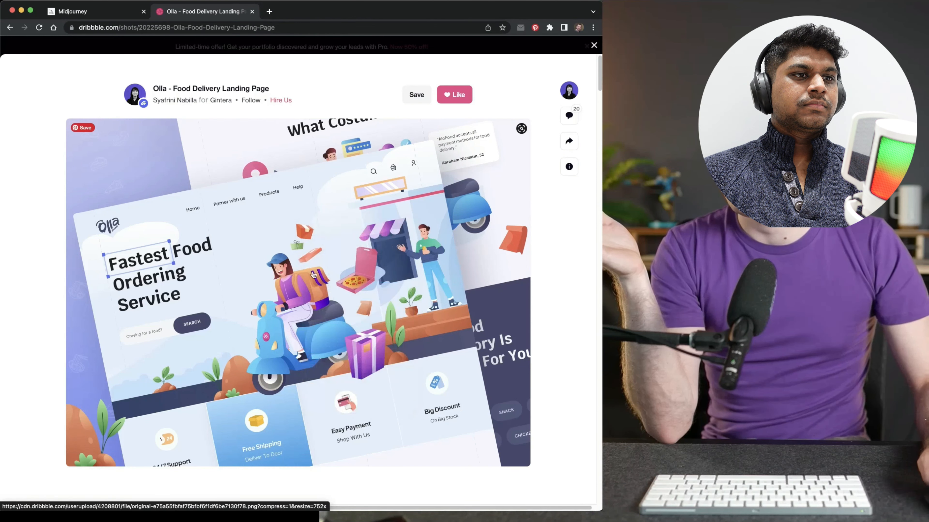
pyautogui.press('Escape')
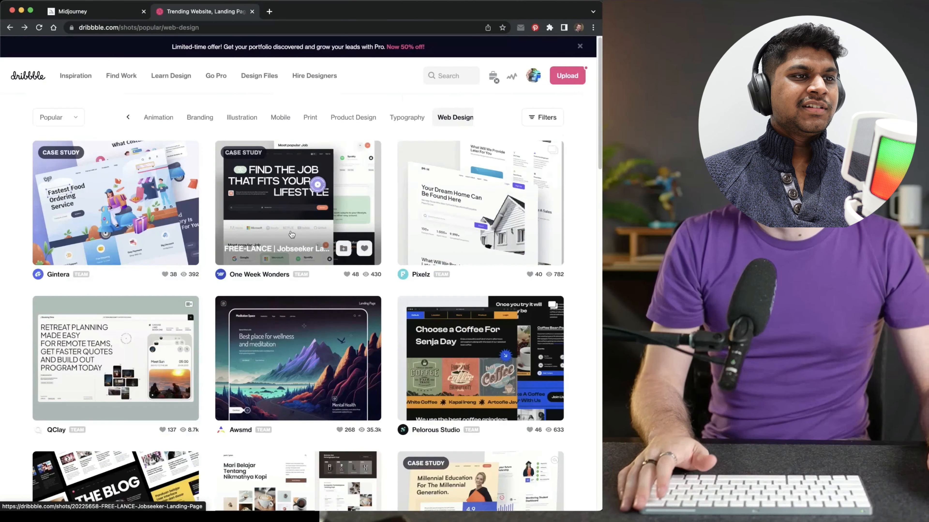
pyautogui.click(153, 244)
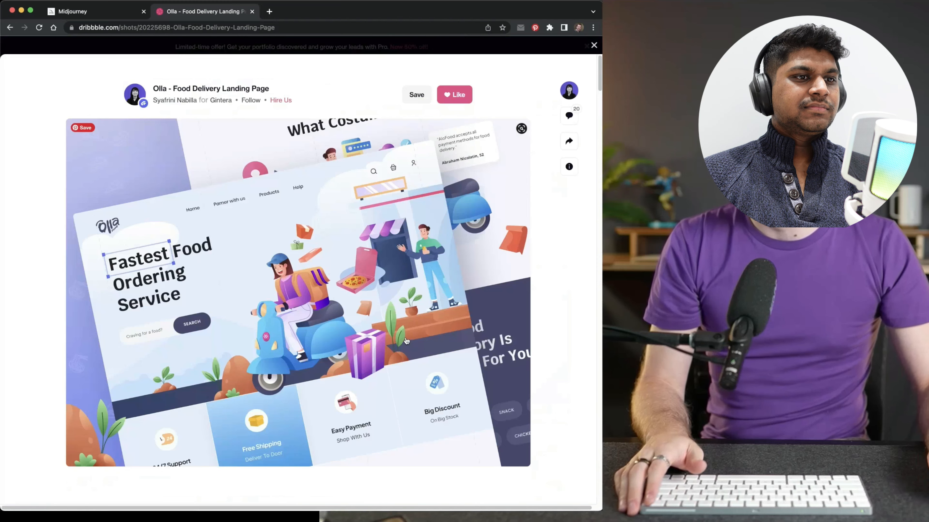
pyautogui.press('Escape')
pyautogui.moveTo(508, 483)
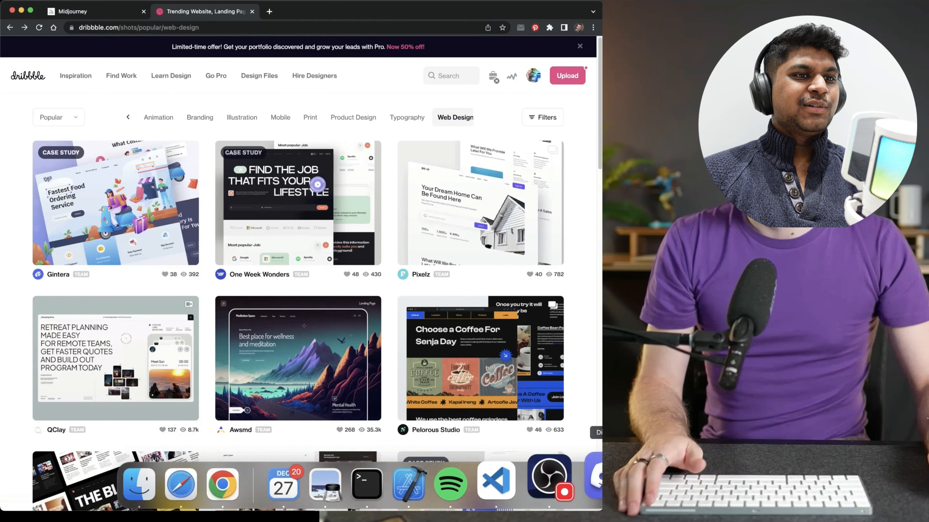
pyautogui.click(599, 478)
pyautogui.click(362, 474)
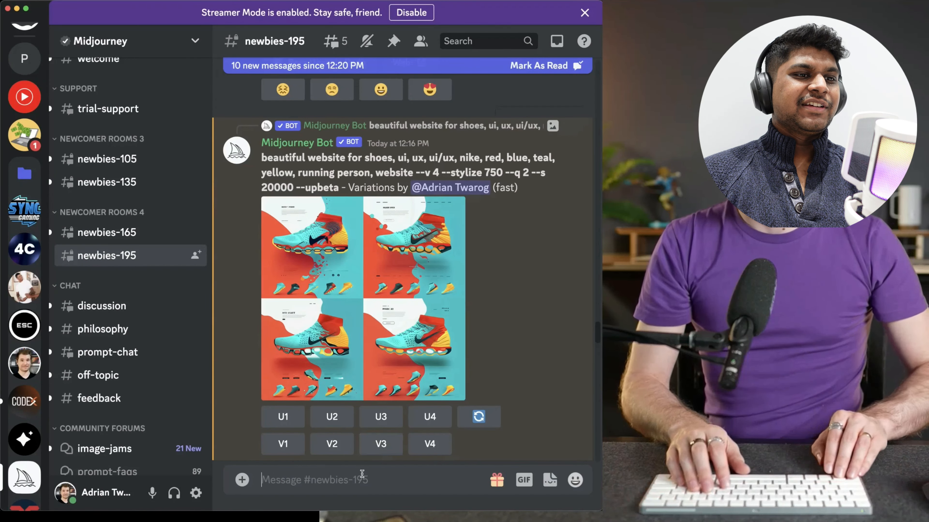
pyautogui.write('/imagine prompt beatiful website about shoes')
pyautogui.press('Left')
pyautogui.press('Escape')
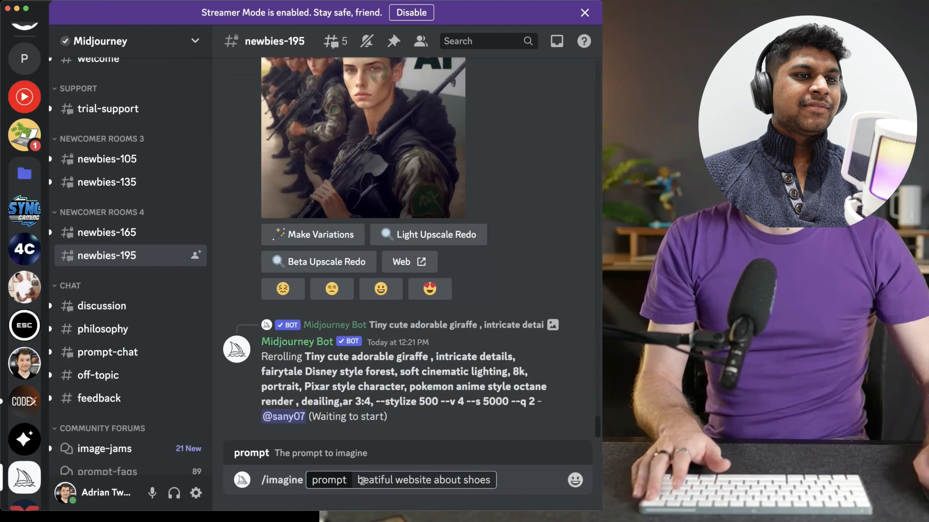
pyautogui.write('u')
pyautogui.press('Return')
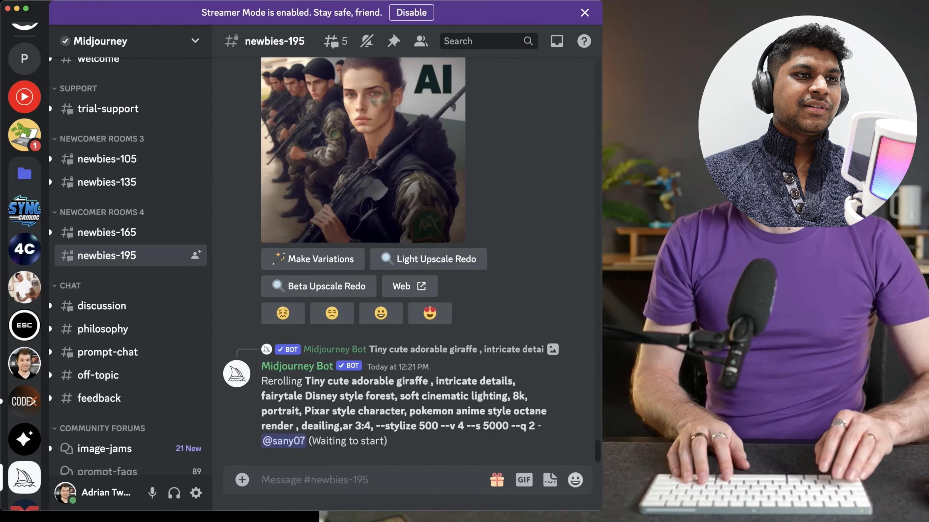
# Start a new /imagine command with the copied Dribbble image link at the beginning of the prompt
pyautogui.write('/image')
pyautogui.press('BackSpace')
pyautogui.press('BackSpace')
pyautogui.press('BackSpace')
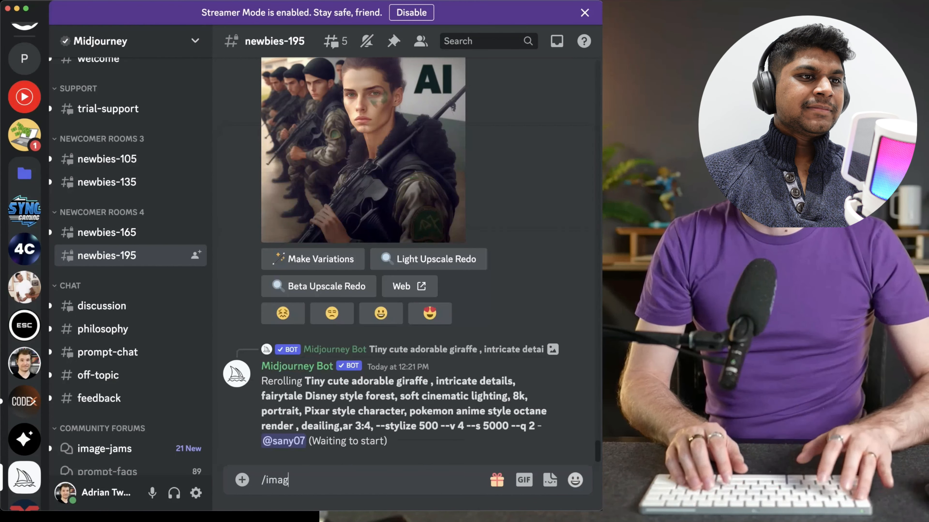
pyautogui.click(407, 436)
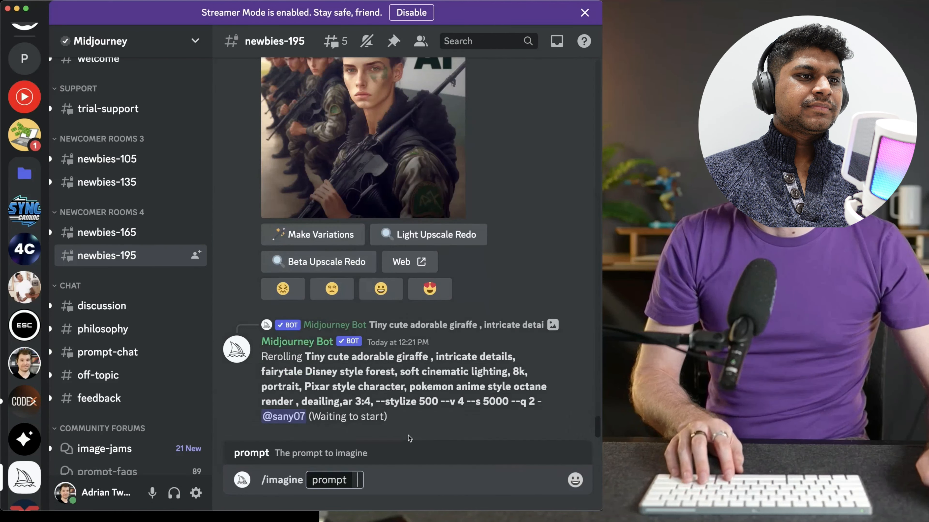
pyautogui.write('https://cdn.dribbble.com/userupload/4208801/file/original-e75a55fbfaf75bfbf6f1df6be7130f78.png?compress=1&resize=752x')
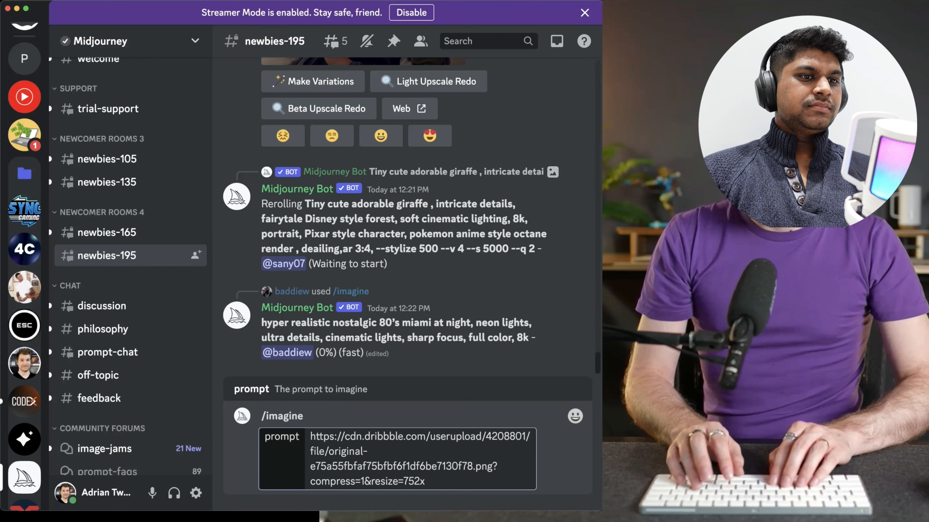
# Complete the prompt with "beautiful website shoes, nike, ui, ux, website, teal, yellow, green --v 4" and submit it
pyautogui.write('beautiful websit')
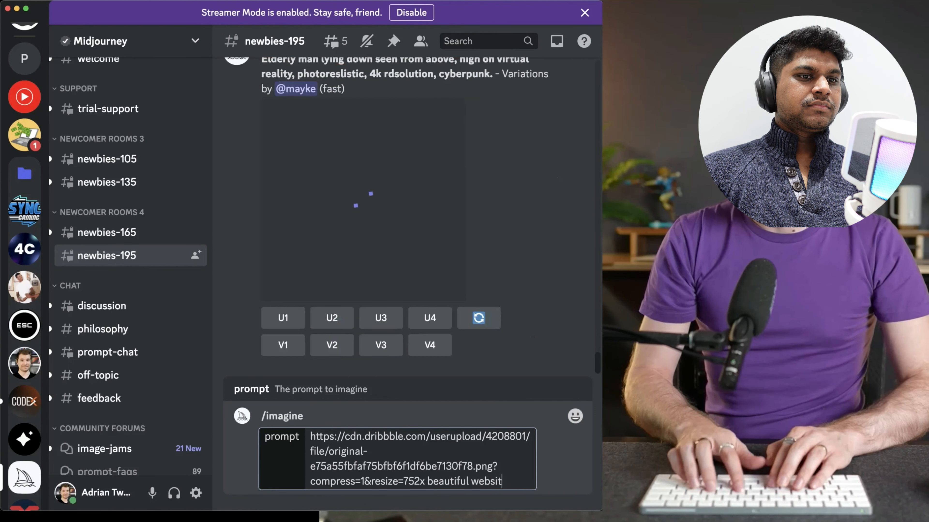
pyautogui.write('e shoes')
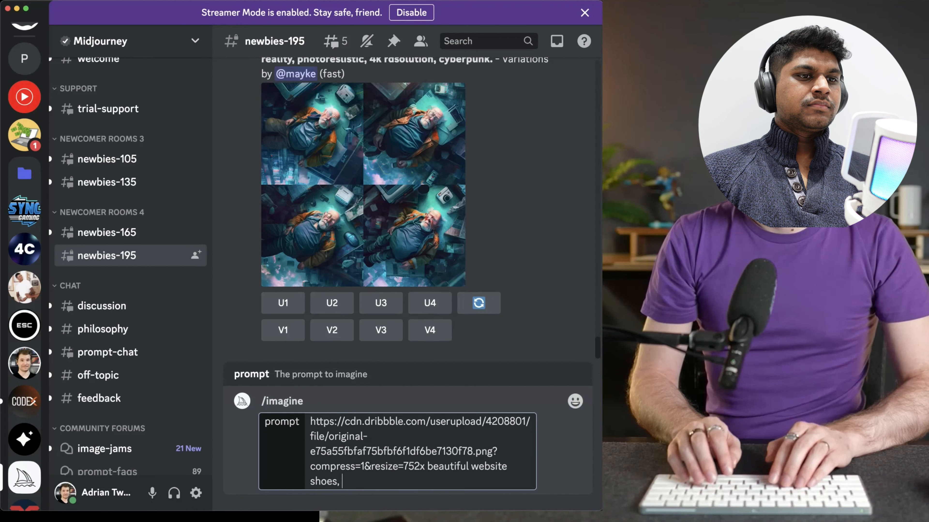
pyautogui.write(', nike, ui, ux, website, re')
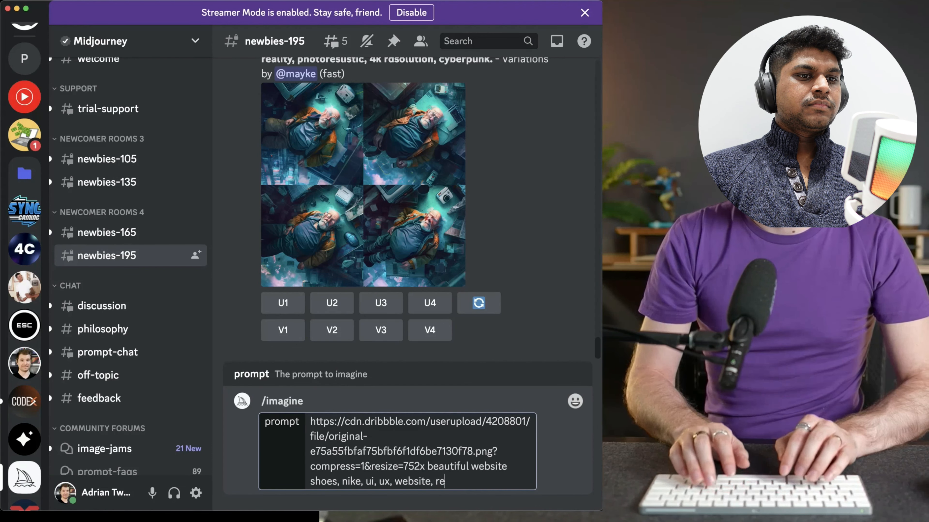
pyautogui.write('d ')
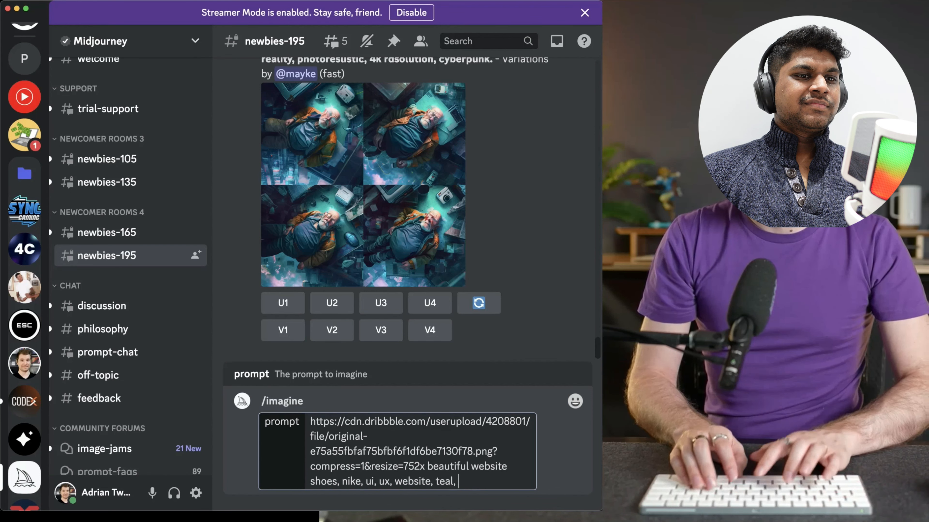
pyautogui.write(', green')
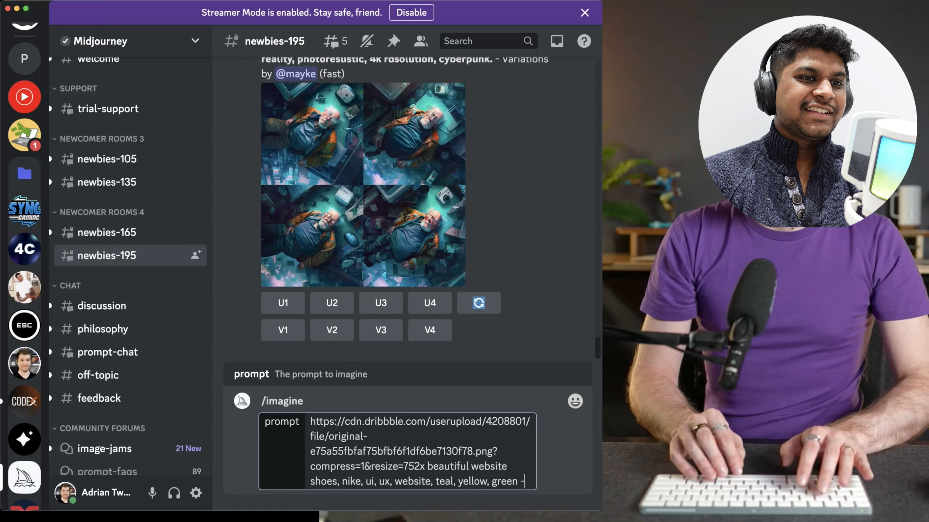
pyautogui.write(' --v44')
pyautogui.press('Return')
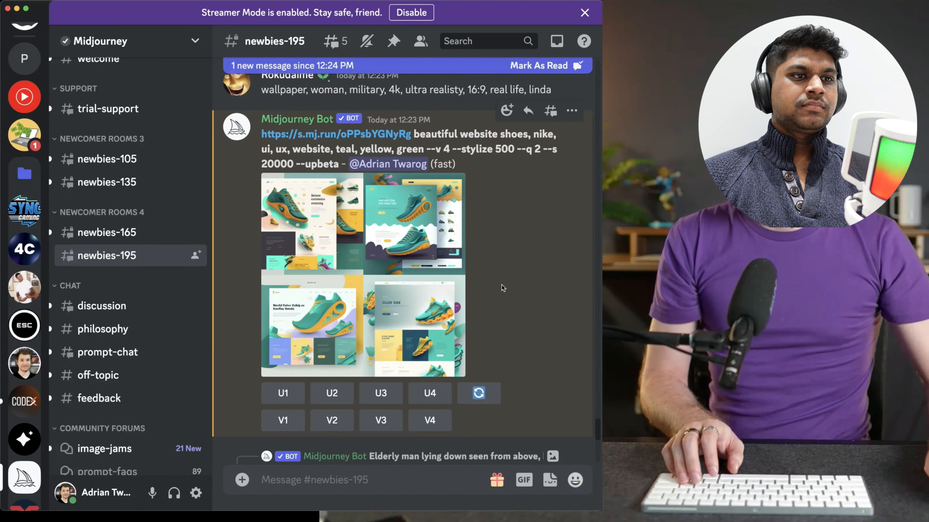
# Enlarge the generated grid and compare its designs with the Olla reference shot on Dribbble in Chrome, finishing back in Discord
pyautogui.click(387, 270)
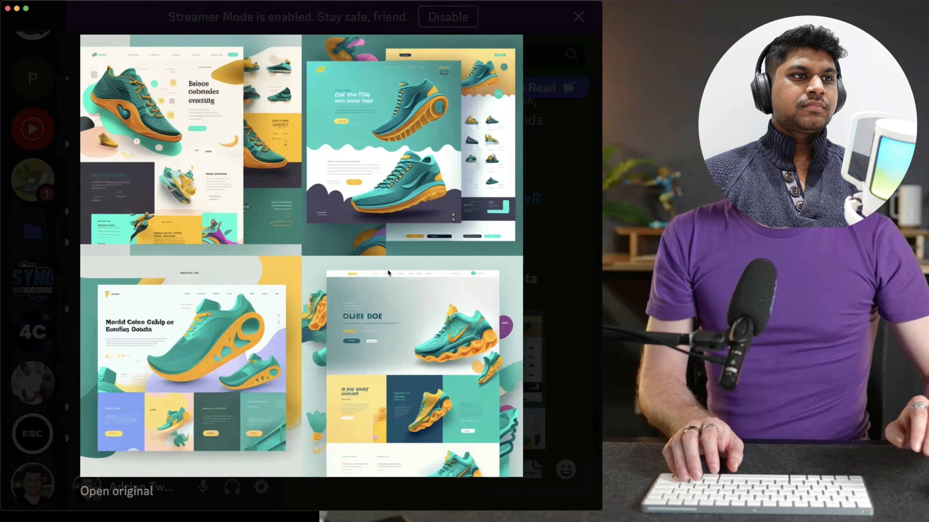
pyautogui.moveTo(224, 509)
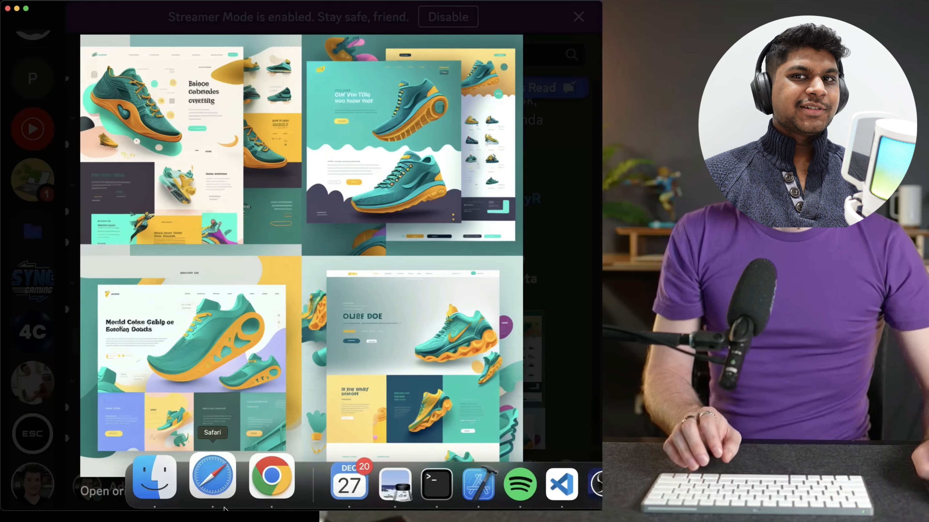
pyautogui.click(271, 476)
pyautogui.click(115, 203)
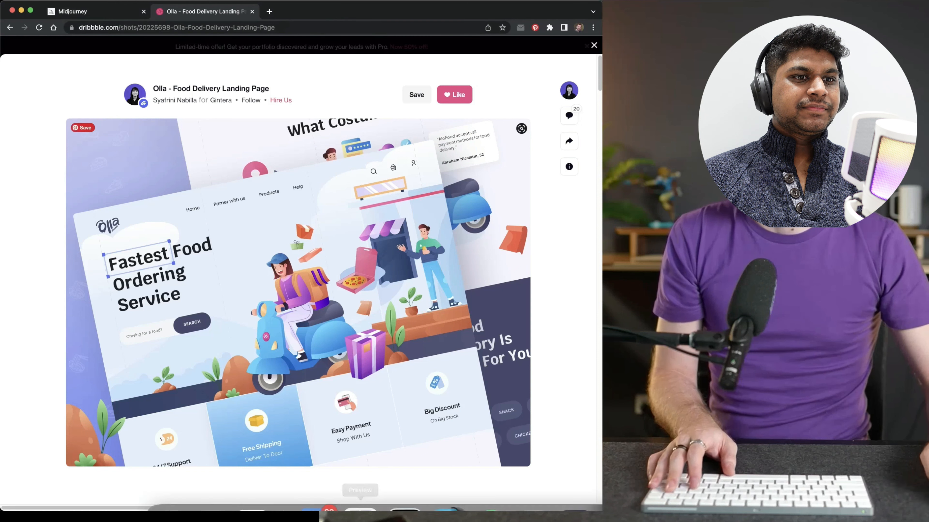
pyautogui.moveTo(541, 509)
pyautogui.click(593, 477)
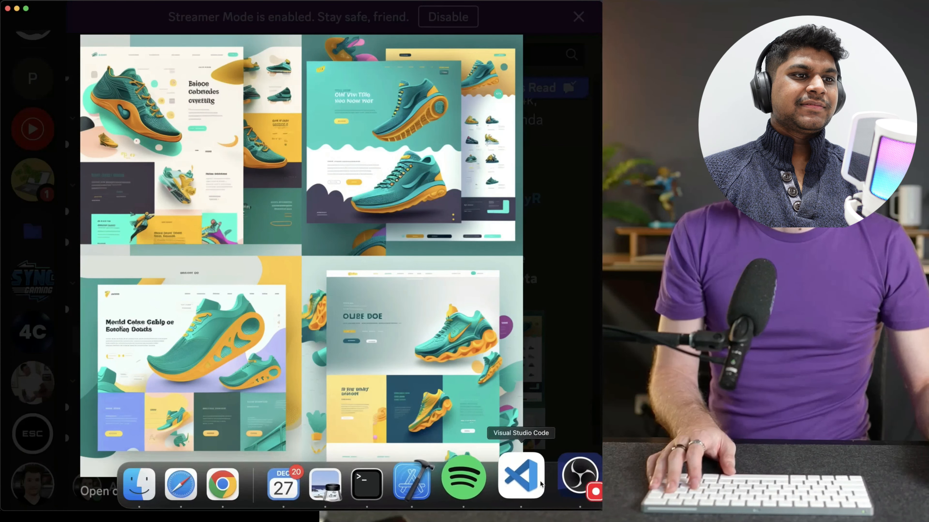
pyautogui.click(264, 483)
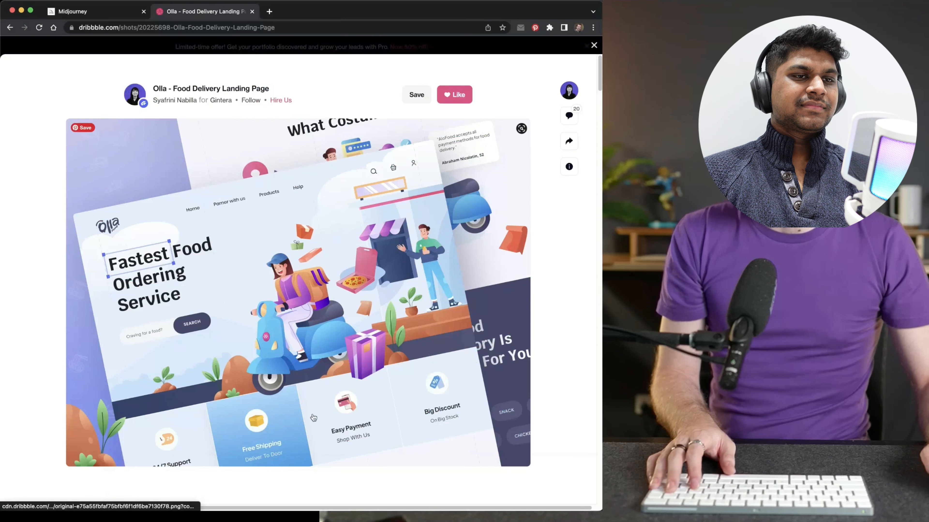
pyautogui.press('super+Tab')
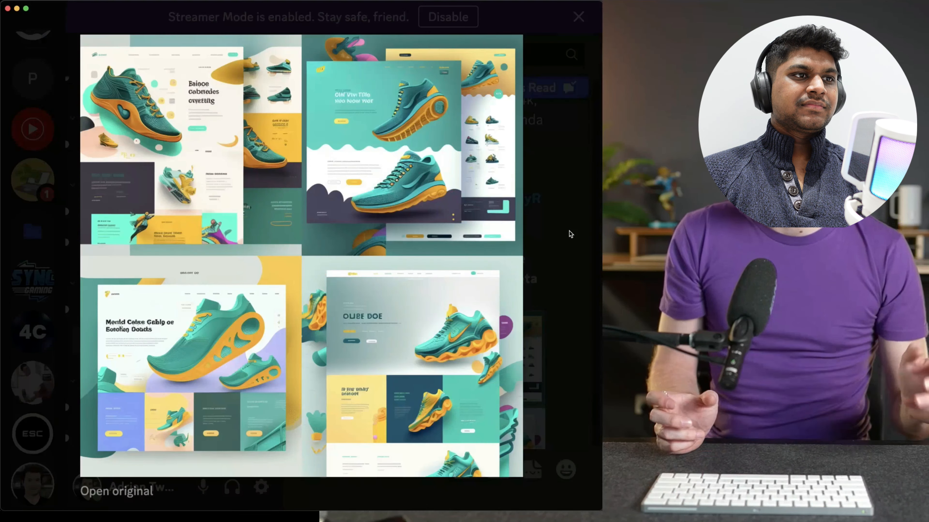
pyautogui.click(176, 199)
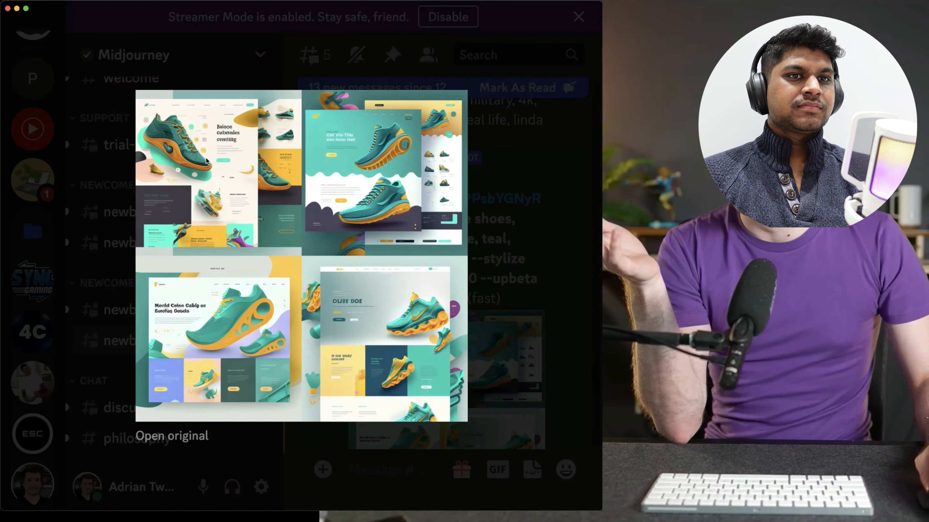
pyautogui.press('Escape')
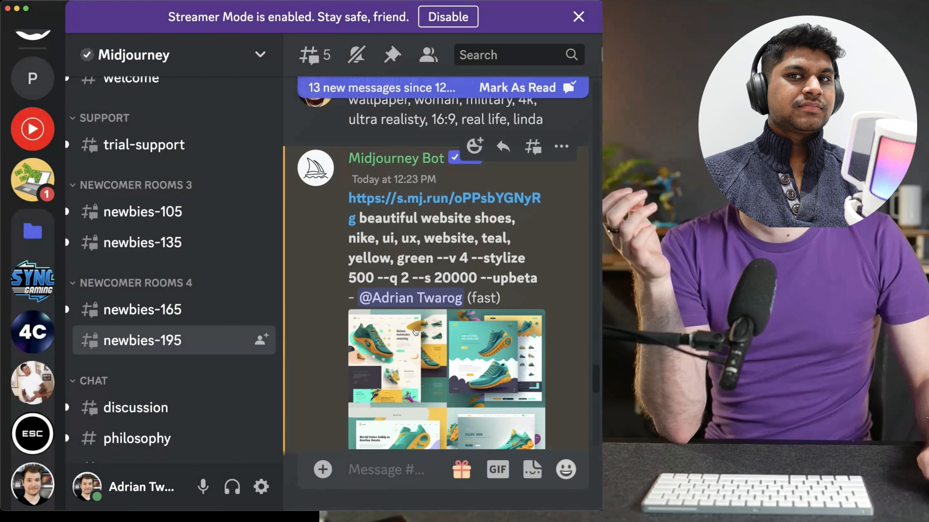
# Upscale the first design of the teal and yellow shoe website grid and enlarge the upscaled image
pyautogui.scroll(-2, 413, 327)
pyautogui.click(377, 362)
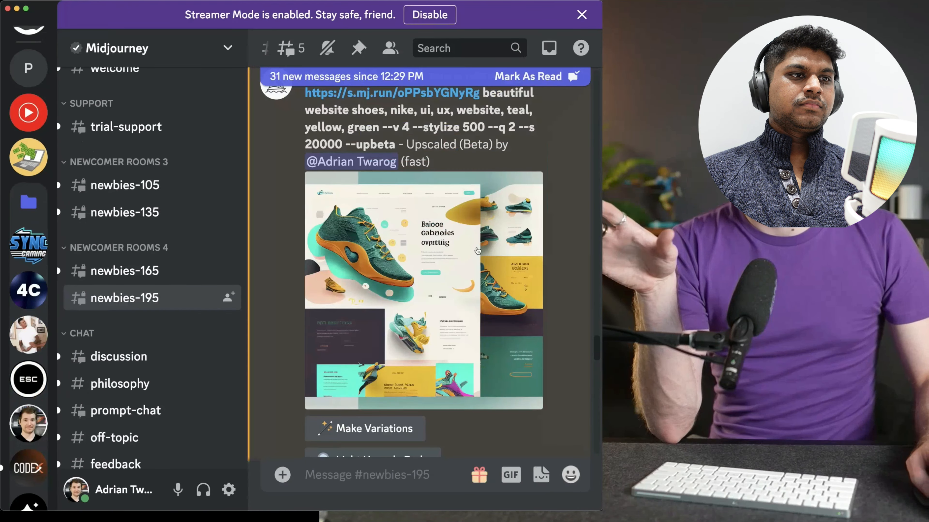
pyautogui.click(477, 251)
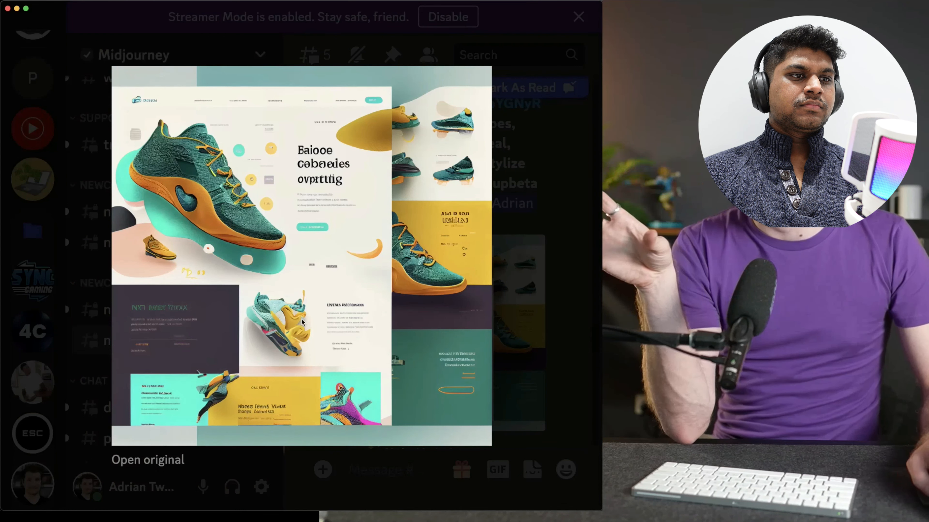
# Save the enlarged upscaled shoe website image to the Downloads folder, replacing the existing file of the same name
pyautogui.rightClick(308, 277)
pyautogui.click(348, 307)
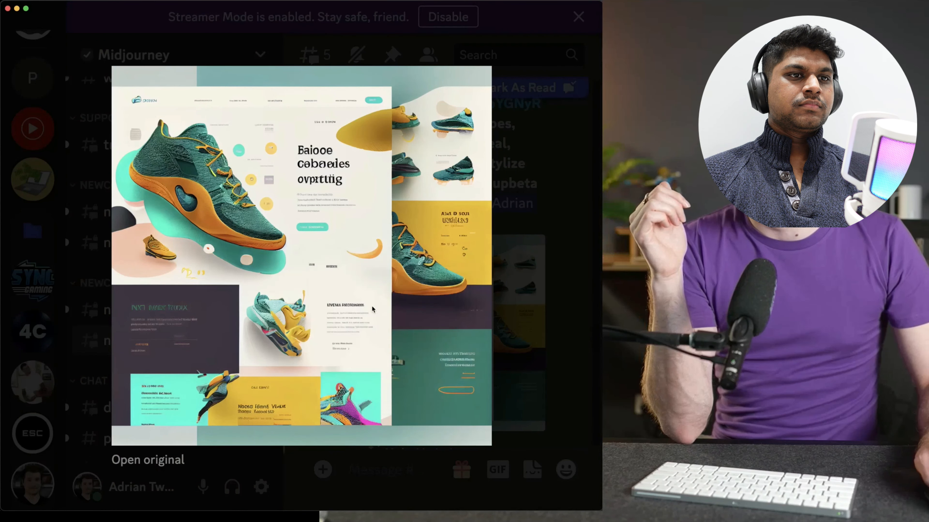
pyautogui.click(512, 181)
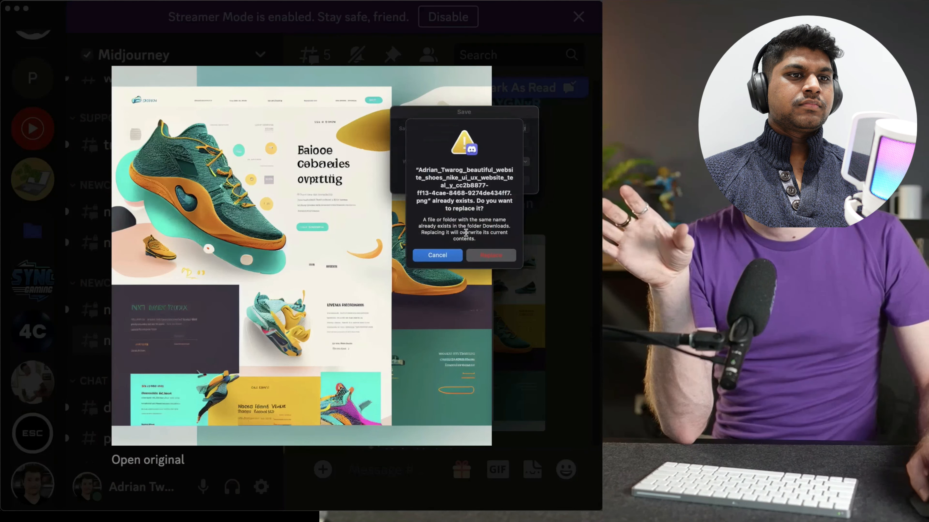
pyautogui.click(479, 258)
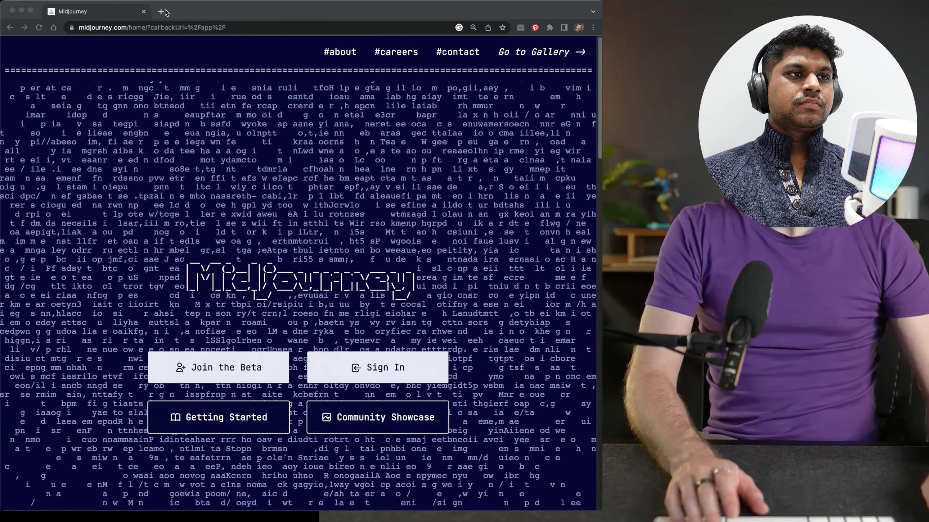
# Switch to Chrome and open ChatGPT in the new tab
pyautogui.click(164, 12)
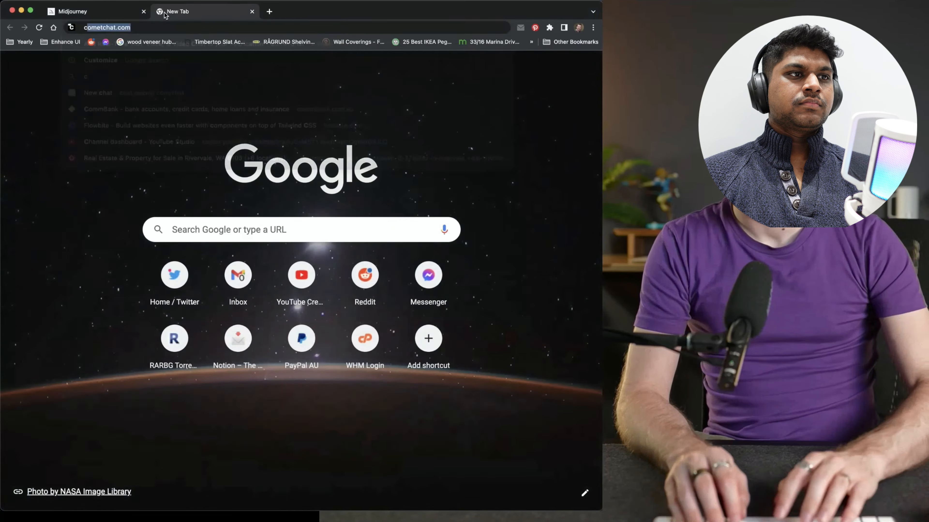
pyautogui.write('chat')
pyautogui.press('Return')
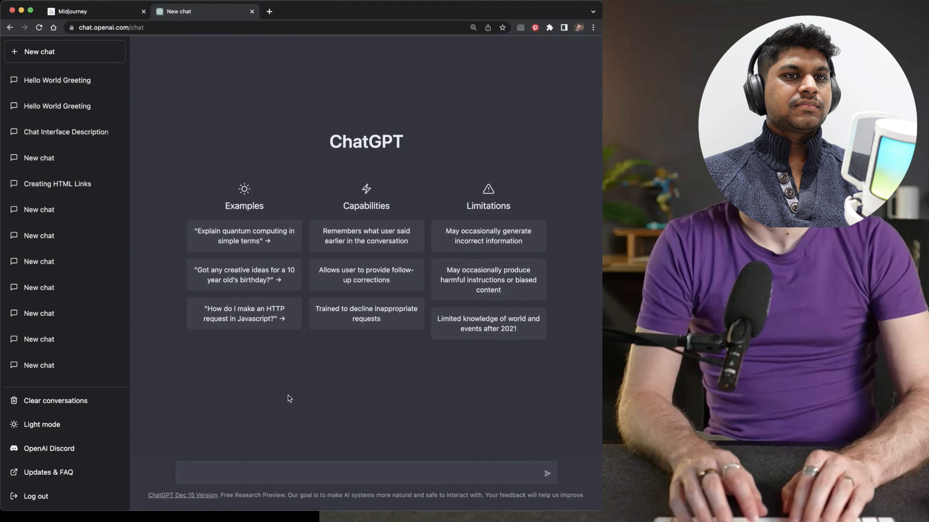
# Ask "give me the broad outline for a website for shoes including hero title, tagline, call to action button, section for features and details about the shoe"
pyautogui.write('give me the broad outline for a website for sho')
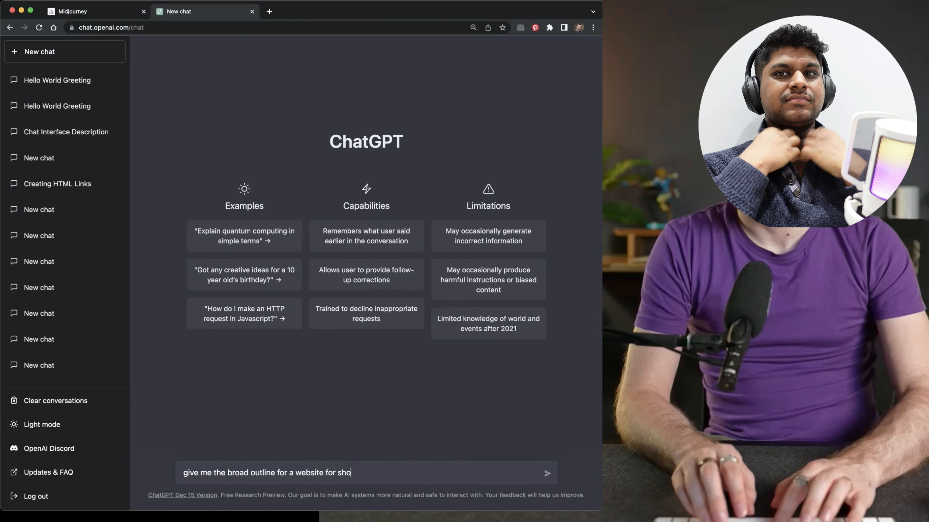
pyautogui.write('including hero tittl')
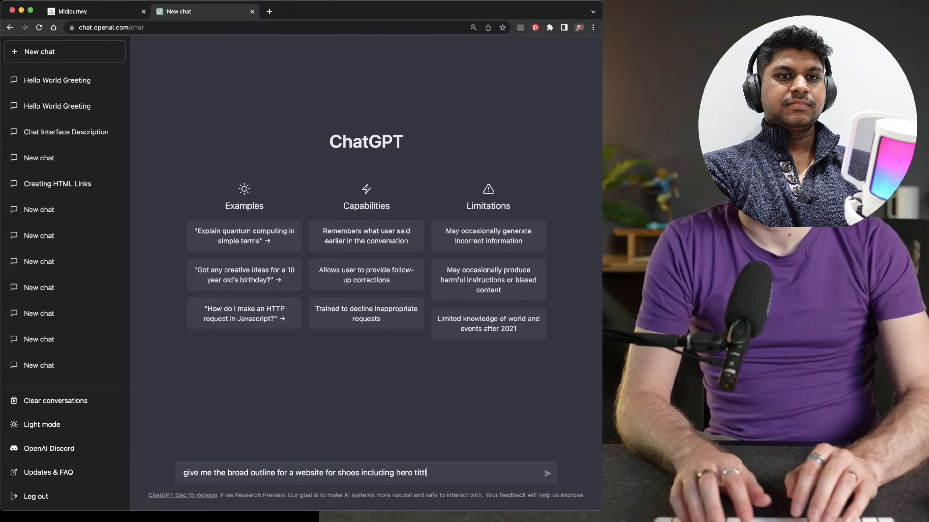
pyautogui.press('BackSpace')
pyautogui.press('BackSpace')
pyautogui.write('le,')
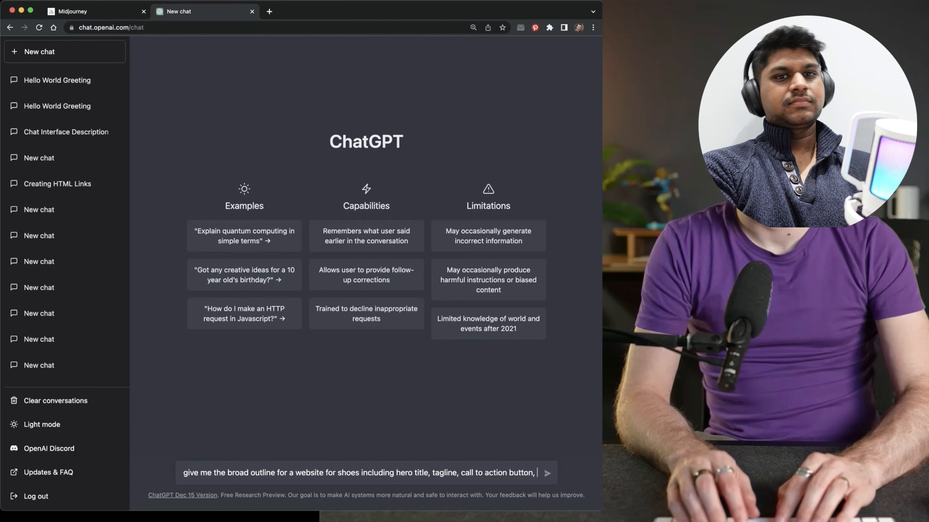
pyautogui.write('ect')
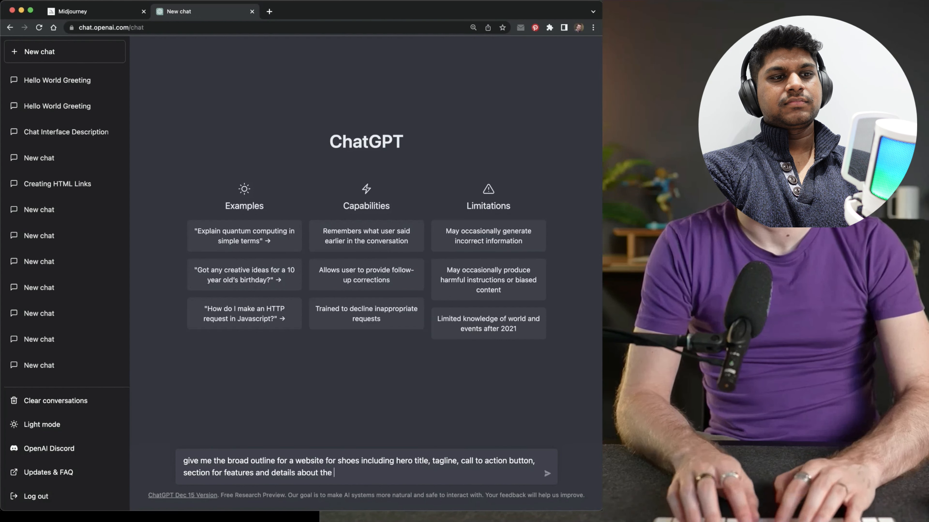
pyautogui.press('Return')
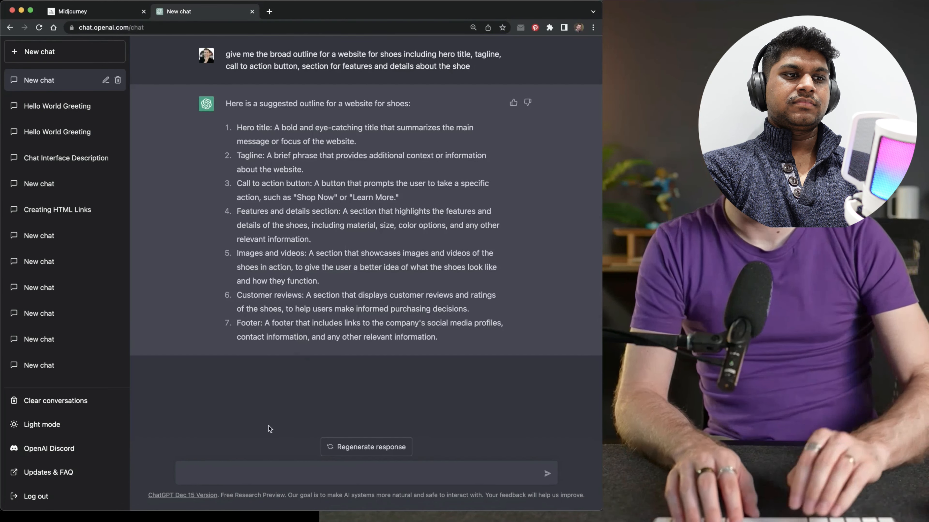
# Ask ChatGPT to provide copy-and-paste website content for each item of the shoe site outline
pyautogui.write('Please provide content for reach one of these that I can copy paste strai')
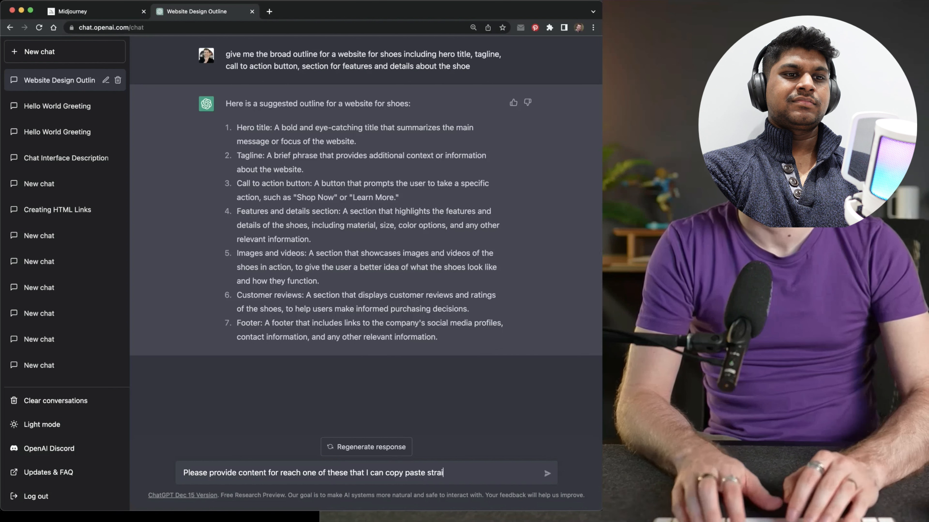
pyautogui.write('site')
pyautogui.press('Return')
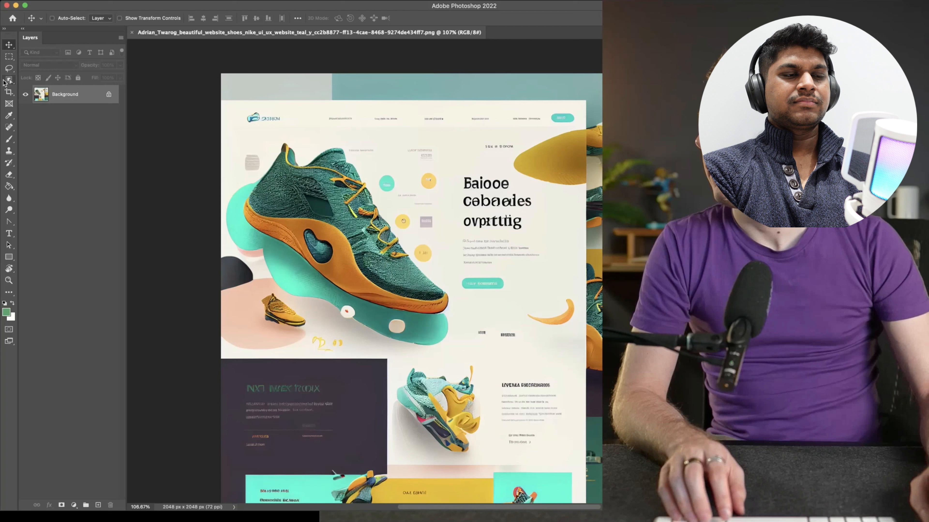
# In Photoshop, crop the saved design to the hero section with the large shoe and headline, about 1507 x 956 px
pyautogui.click(8, 80)
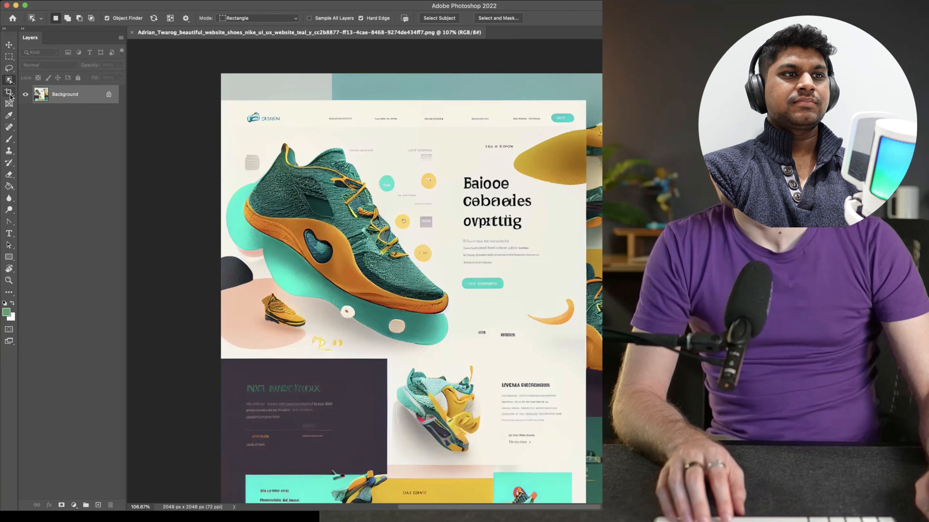
pyautogui.press('c')
pyautogui.moveTo(468, 70); pyautogui.dragTo(476, 97)
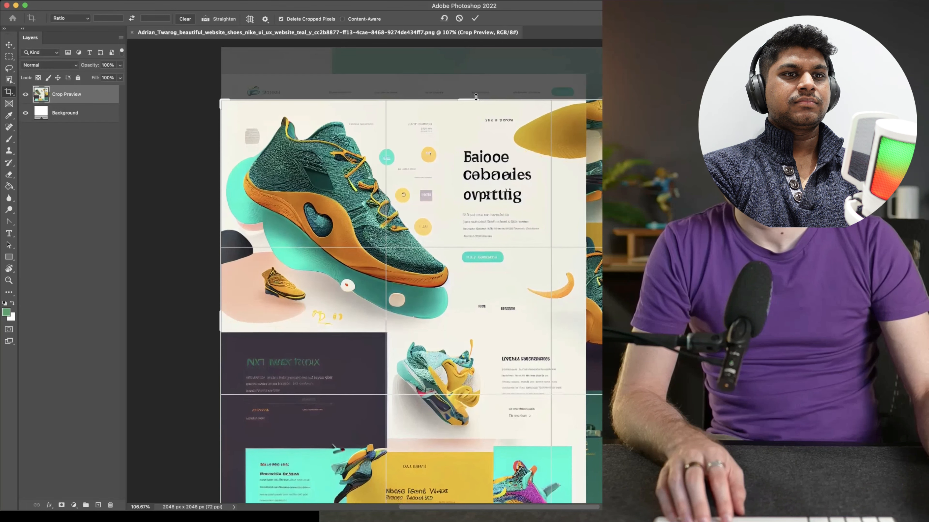
pyautogui.moveTo(716, 321); pyautogui.dragTo(651, 321)
pyautogui.scroll(-10, 577, 342)
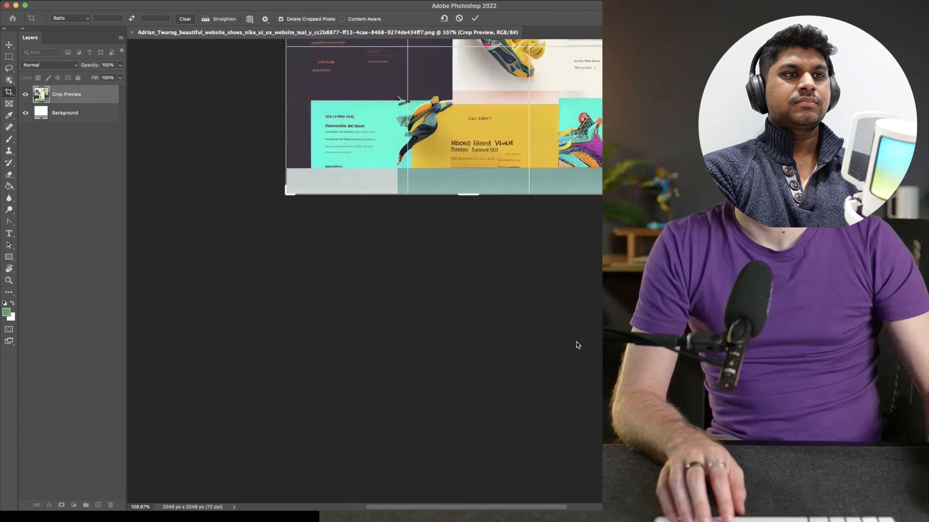
pyautogui.scroll(5, 563, 340)
pyautogui.scroll(3, 534, 347)
pyautogui.scroll(-6, 531, 350)
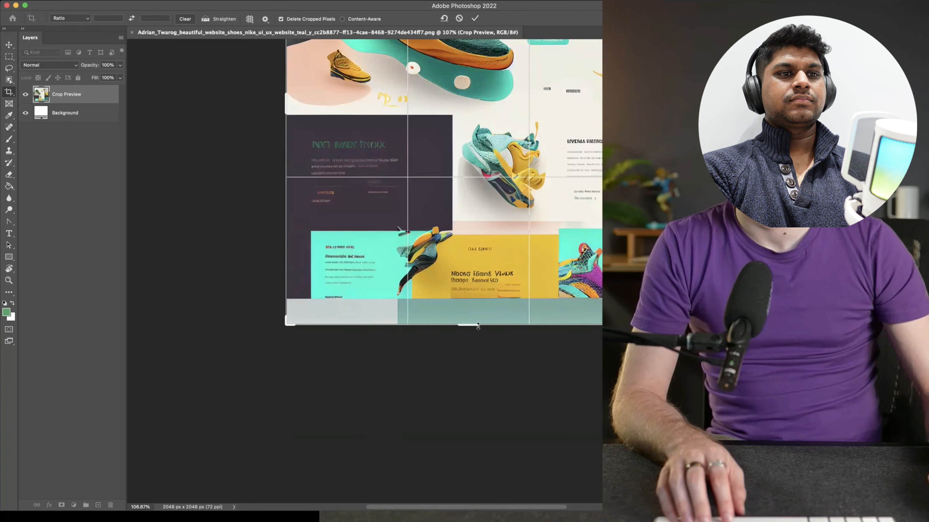
pyautogui.moveTo(475, 325); pyautogui.dragTo(460, 219)
pyautogui.press('Return')
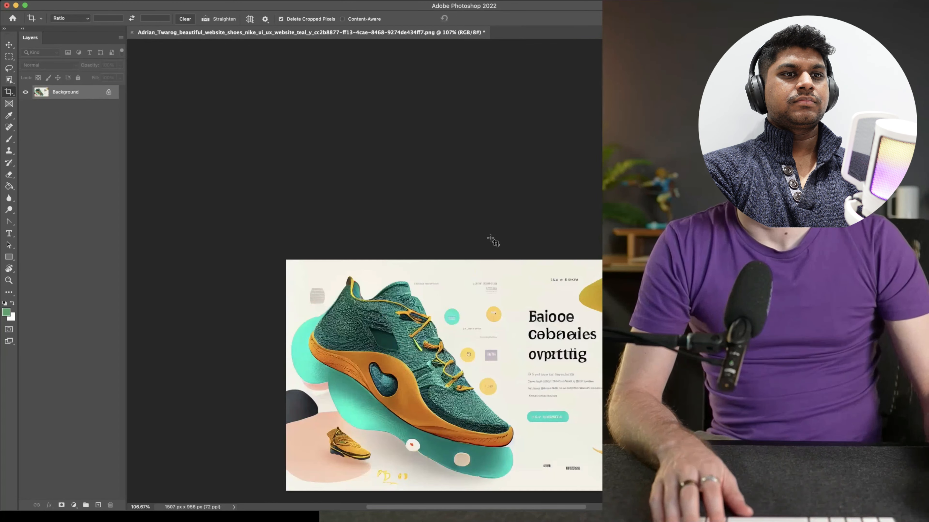
# Paint out the beginning of the hero headline with the Spot Healing Brush in Content-Aware mode
pyautogui.scroll(10, 595, 186)
pyautogui.scroll(-8, 584, 209)
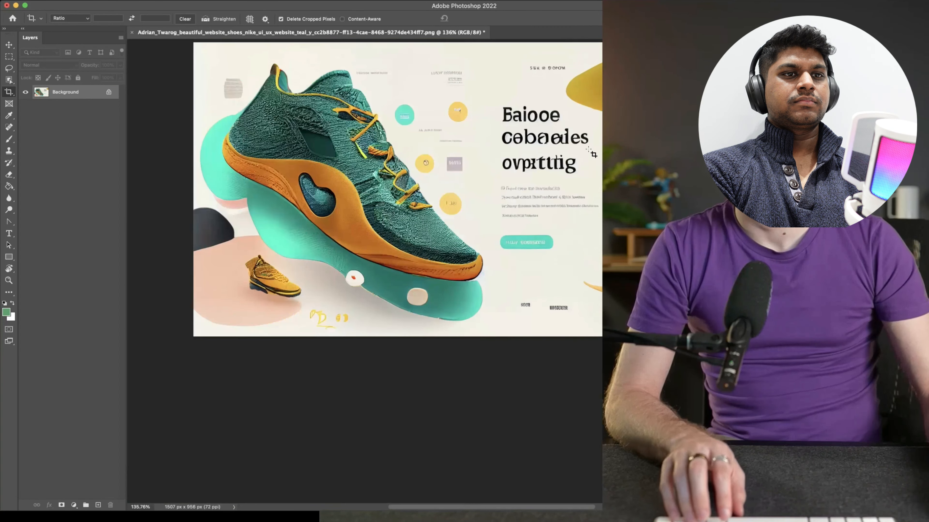
pyautogui.scroll(2, 589, 161)
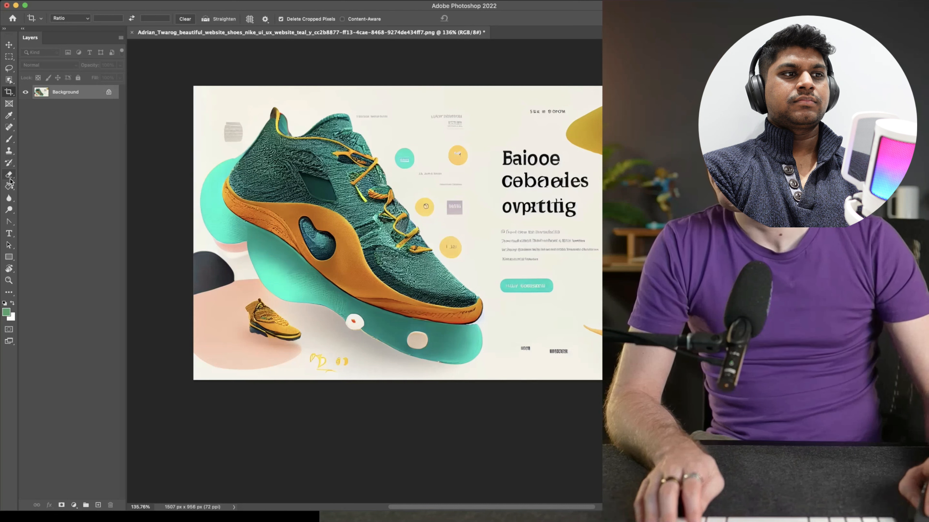
pyautogui.click(10, 187)
pyautogui.click(9, 198)
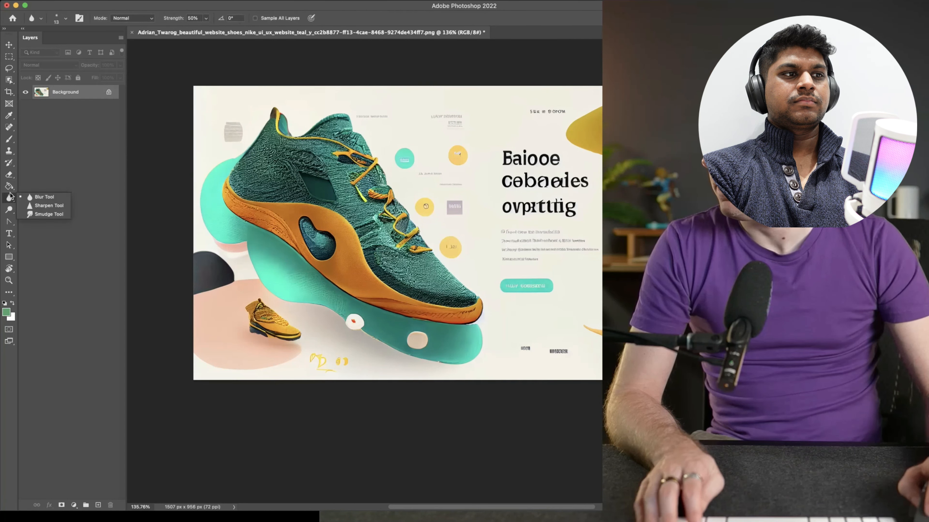
pyautogui.click(9, 127)
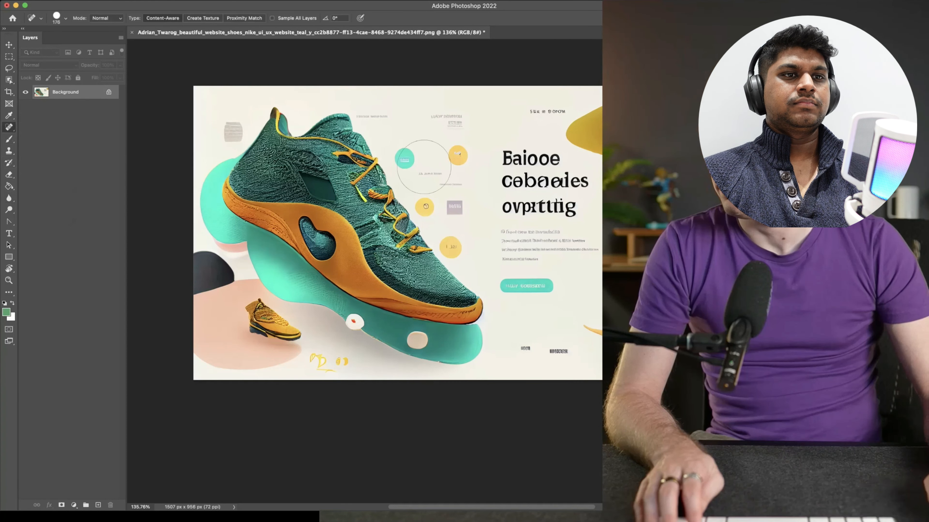
pyautogui.moveTo(516, 167); pyautogui.dragTo(528, 175)
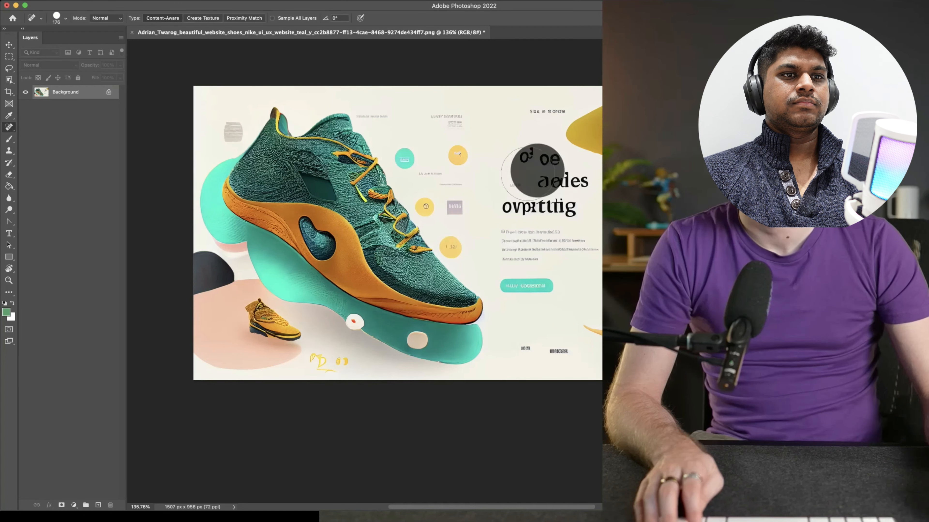
# Set the healing brush size to 118 and remove the remaining headline text
pyautogui.rightClick(523, 176)
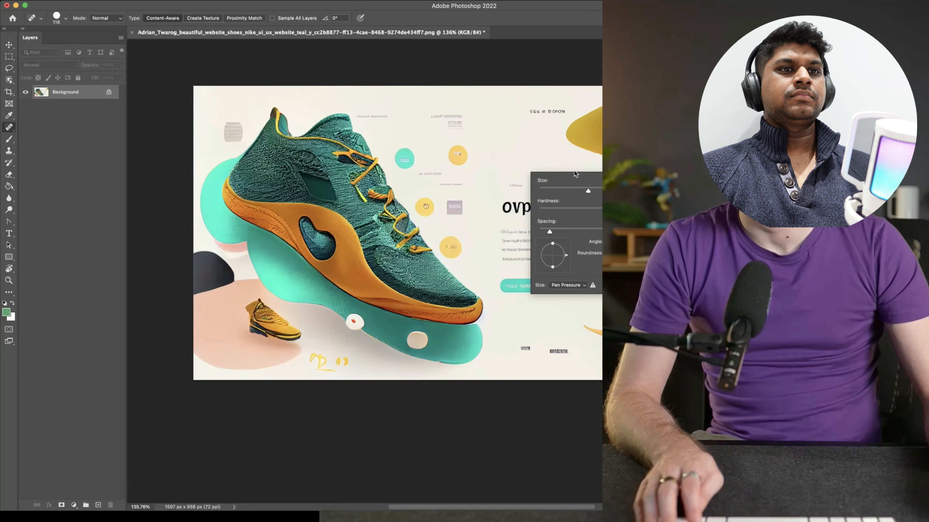
pyautogui.click(565, 165)
pyautogui.click(568, 180)
pyautogui.click(581, 183)
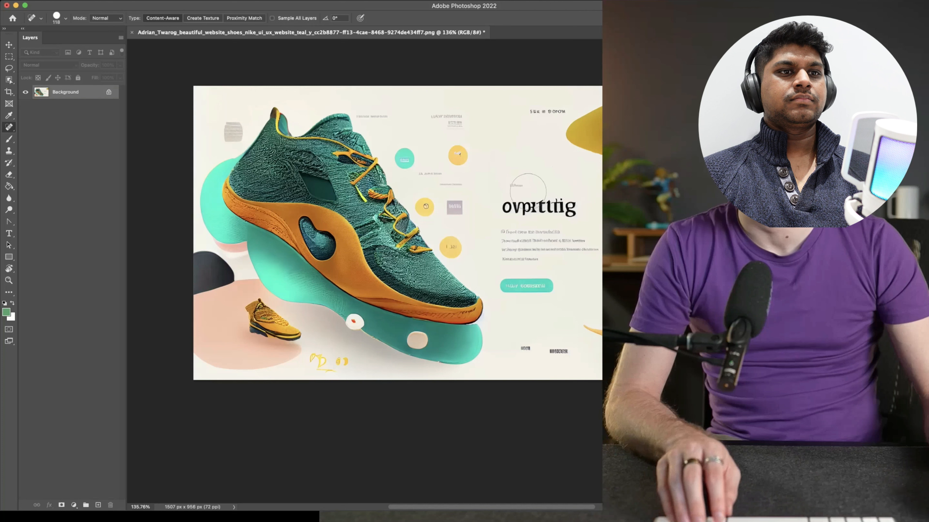
pyautogui.moveTo(511, 207); pyautogui.dragTo(577, 205)
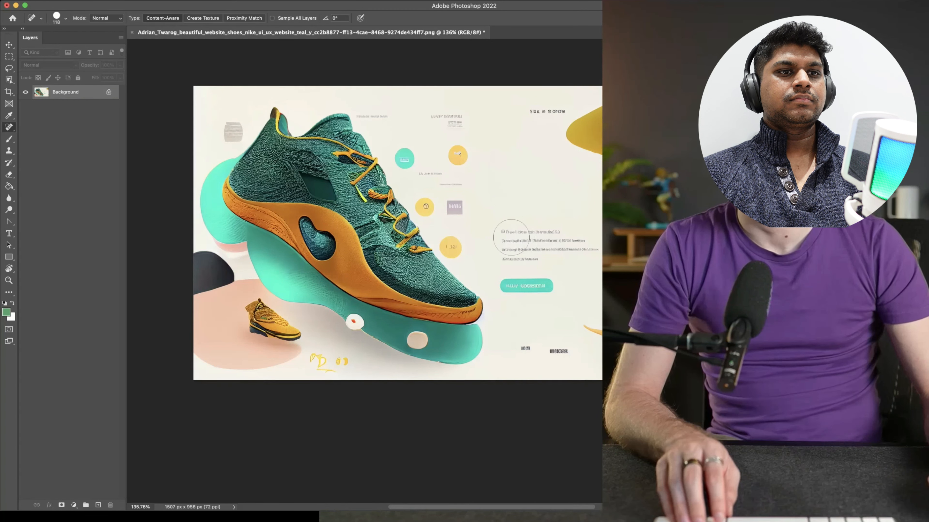
# Heal away the paragraph text below the headline area and the teal button beneath it
pyautogui.moveTo(509, 240)
pyautogui.mouseDown()
pyautogui.moveTo(584, 242)
pyautogui.moveTo(556, 250)
pyautogui.mouseUp()
pyautogui.click(529, 253)
pyautogui.click(539, 253)
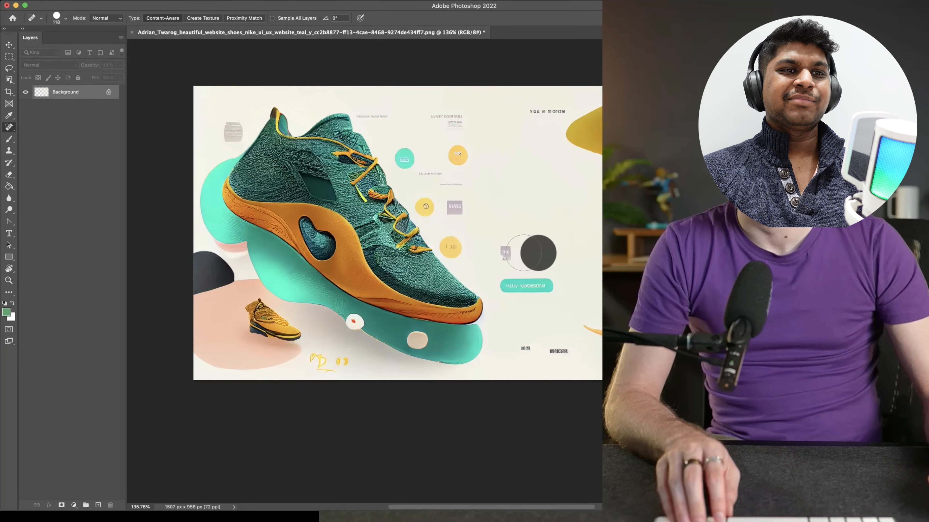
pyautogui.click(516, 254)
pyautogui.moveTo(508, 287); pyautogui.dragTo(553, 287)
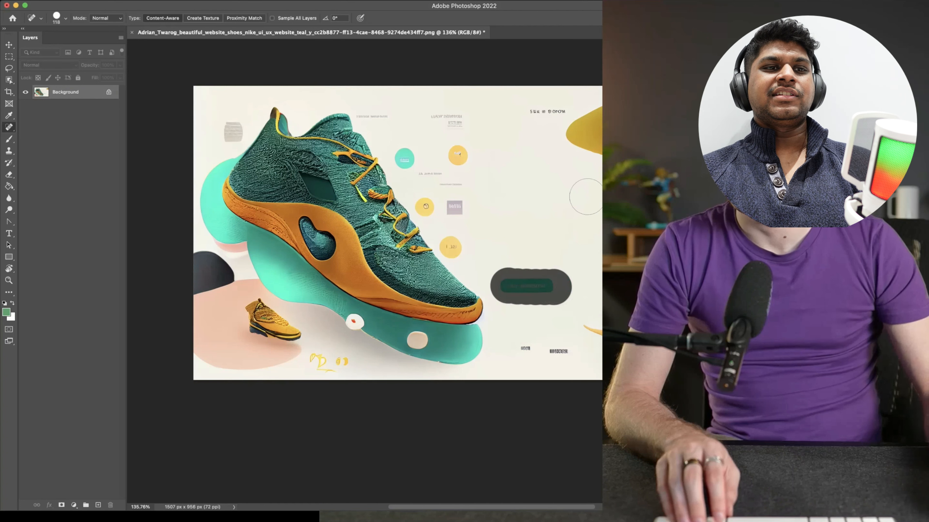
# Remove the small text labels along the hero's upper edge and the grey block beside the shoe's heel with the healing brush
pyautogui.click(537, 108)
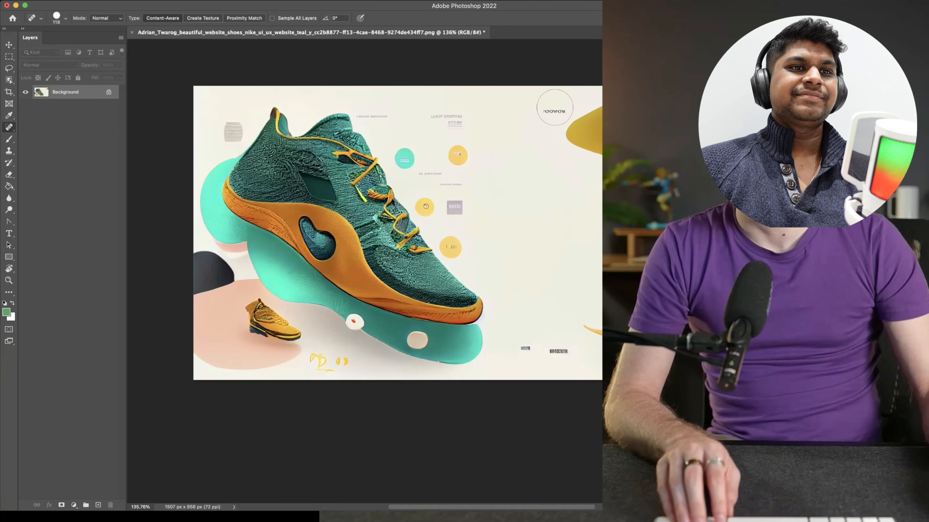
pyautogui.click(555, 107)
pyautogui.click(441, 111)
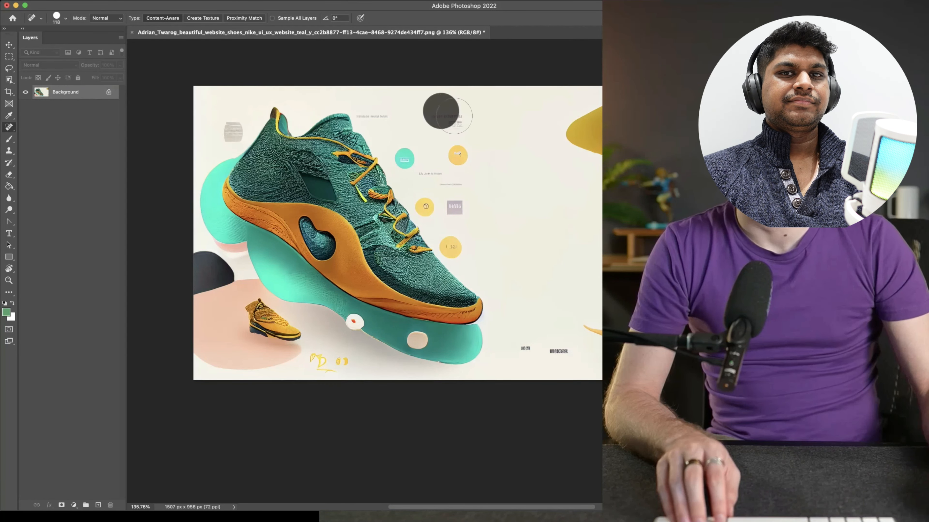
pyautogui.click(400, 107)
pyautogui.click(384, 108)
pyautogui.click(372, 110)
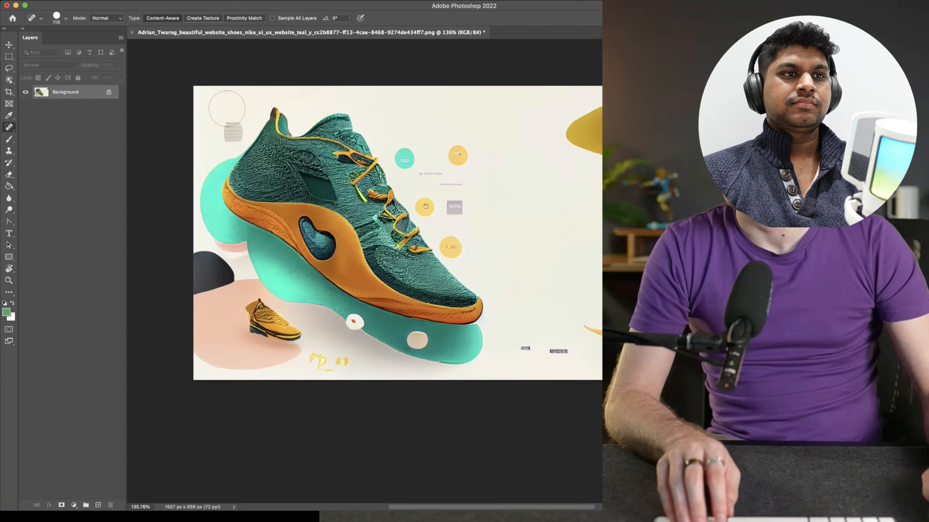
pyautogui.click(231, 129)
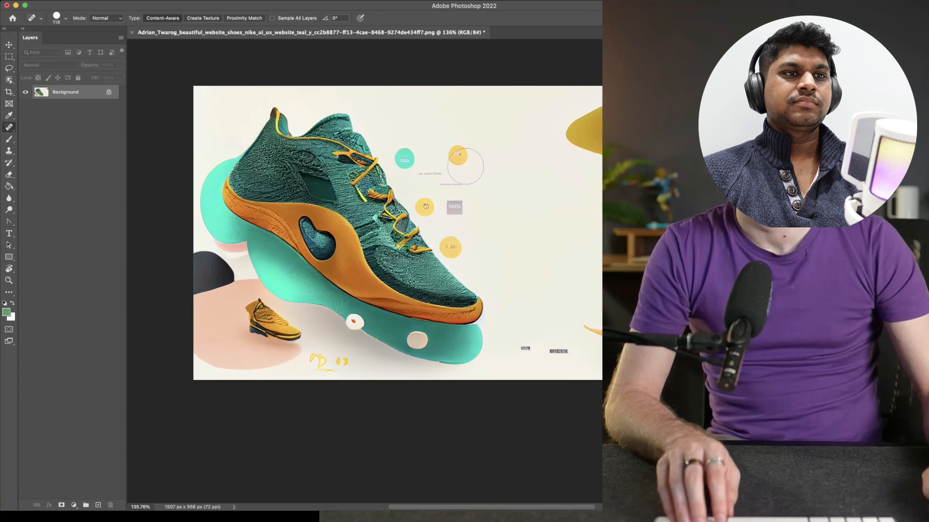
# Heal away the upper caption between the small circles, the two dark labels near the lower edge and the yellow scribble under the shoe
pyautogui.click(431, 177)
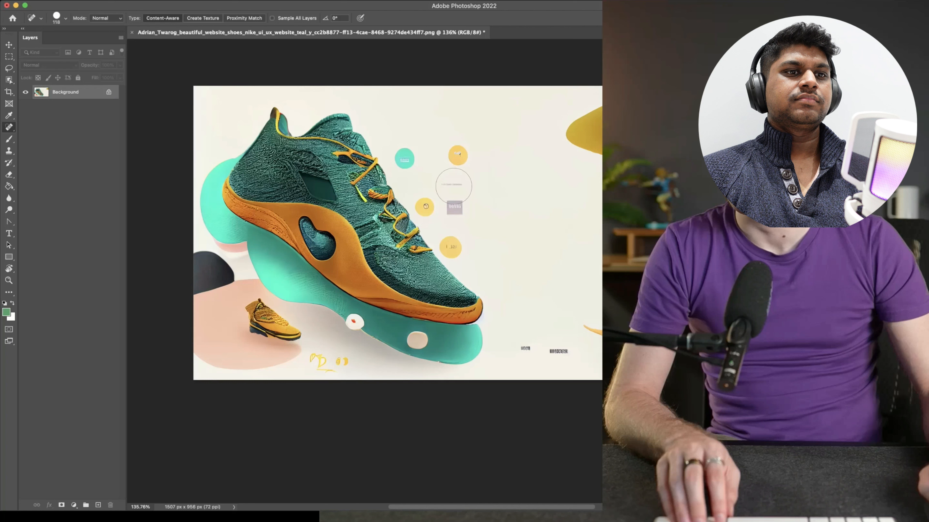
pyautogui.click(523, 342)
pyautogui.click(557, 352)
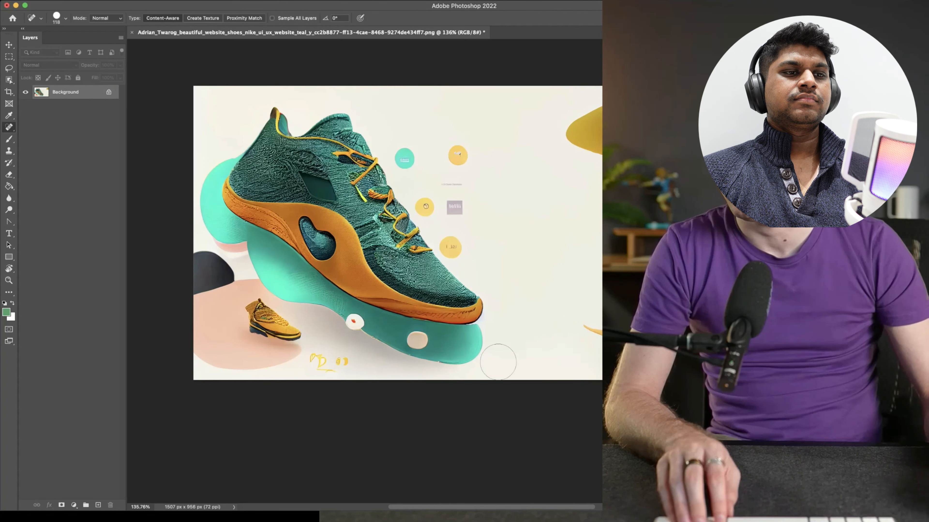
pyautogui.click(342, 369)
pyautogui.click(326, 363)
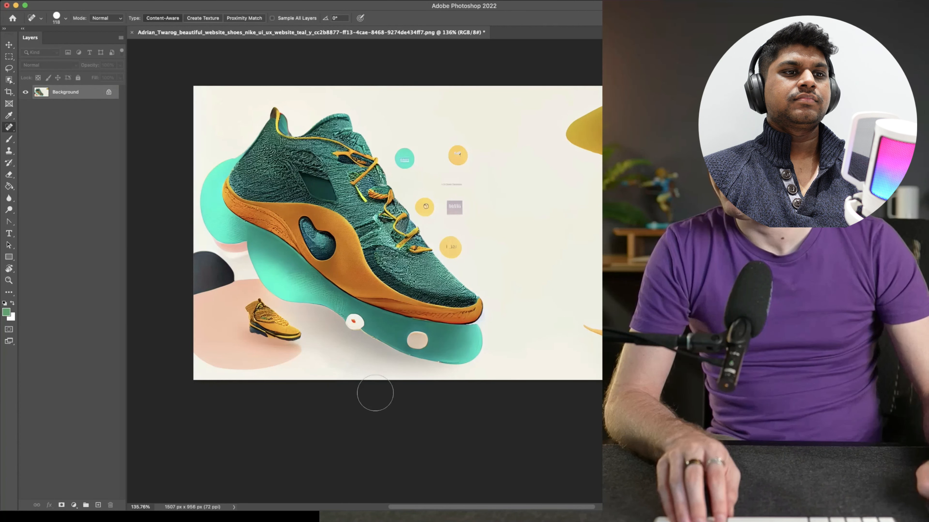
pyautogui.scroll(-3, 523, 303)
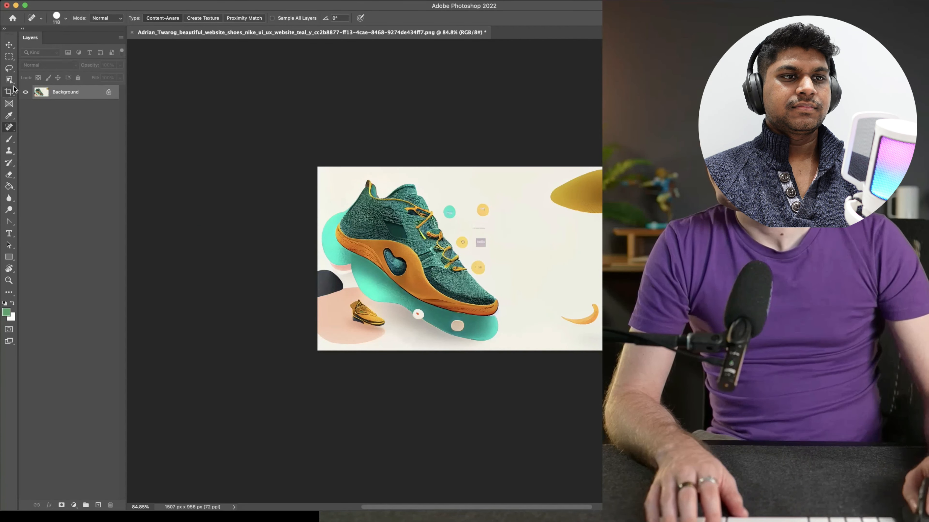
# Try widening the canvas to 2258 px with a content-aware crop, and undo it
pyautogui.click(10, 91)
pyautogui.moveTo(607, 258); pyautogui.dragTo(680, 258)
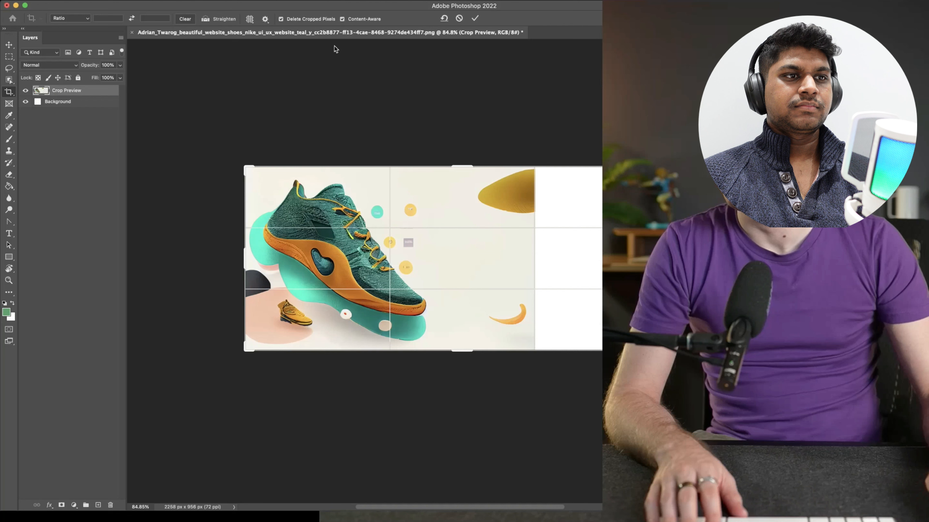
pyautogui.press('Return')
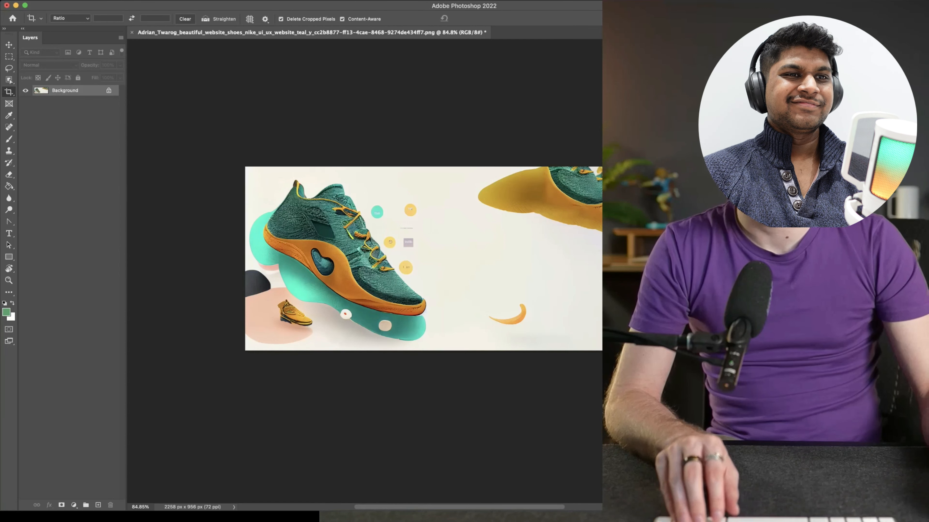
pyautogui.press('super+z')
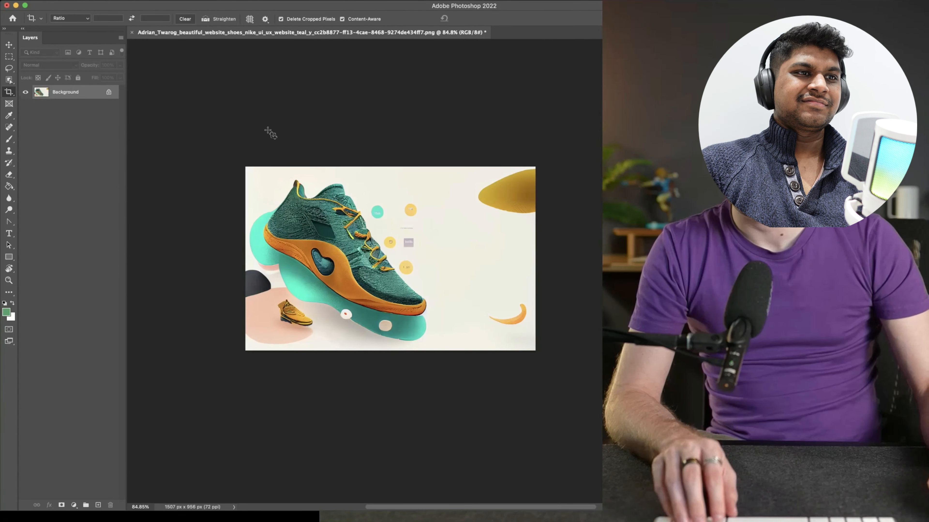
# Widen the canvas to 1671 px with a content-aware crop and start the Save for Web (Legacy) export
pyautogui.moveTo(535, 259); pyautogui.dragTo(550, 257)
pyautogui.press('Return')
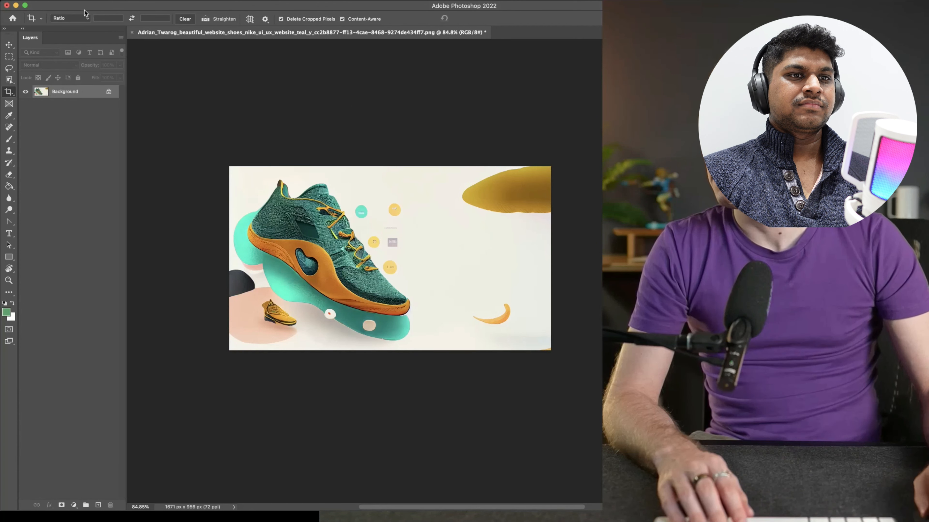
pyautogui.click(69, 1)
pyautogui.moveTo(101, 125)
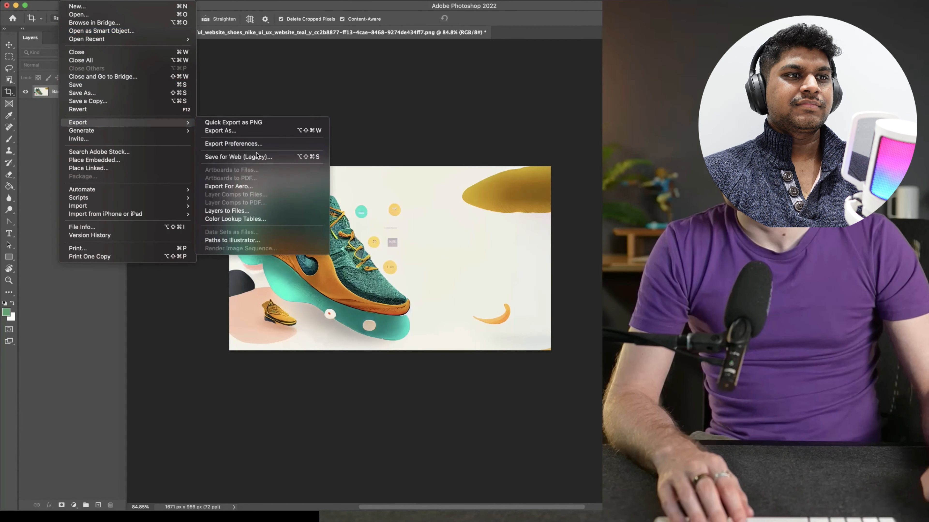
pyautogui.click(319, 158)
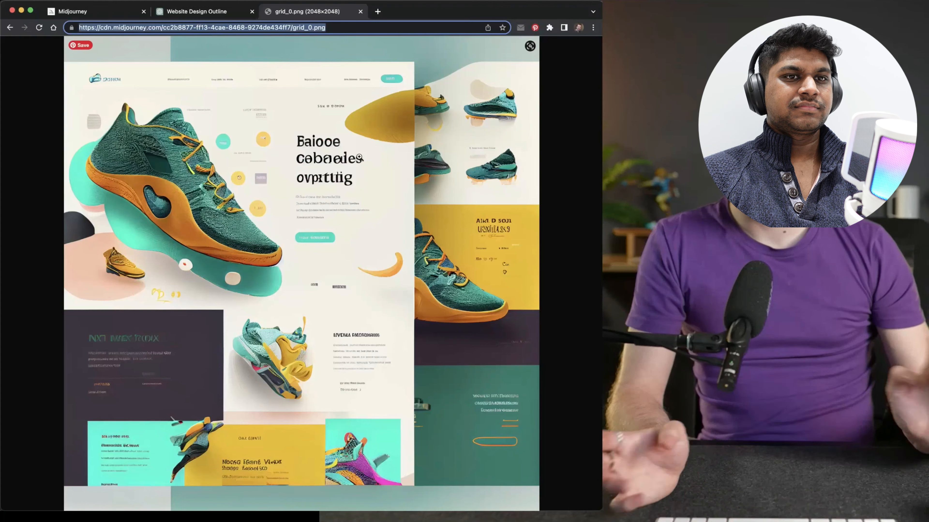
# Copy the web address of the full Midjourney shoe design image and switch to Discord's newbies-195 channel
pyautogui.click(338, 27)
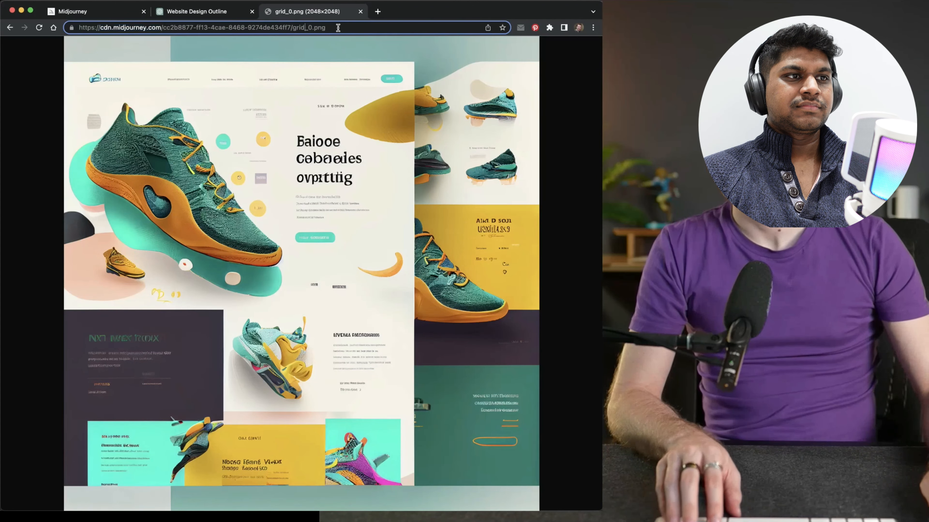
pyautogui.click(359, 125)
pyautogui.click(342, 126)
pyautogui.click(316, 28)
pyautogui.press('super+c')
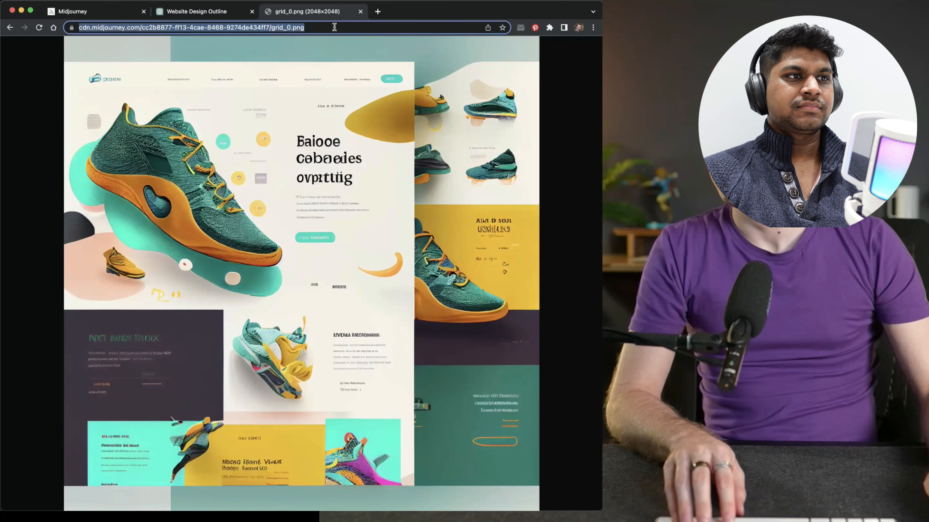
pyautogui.click(309, 28)
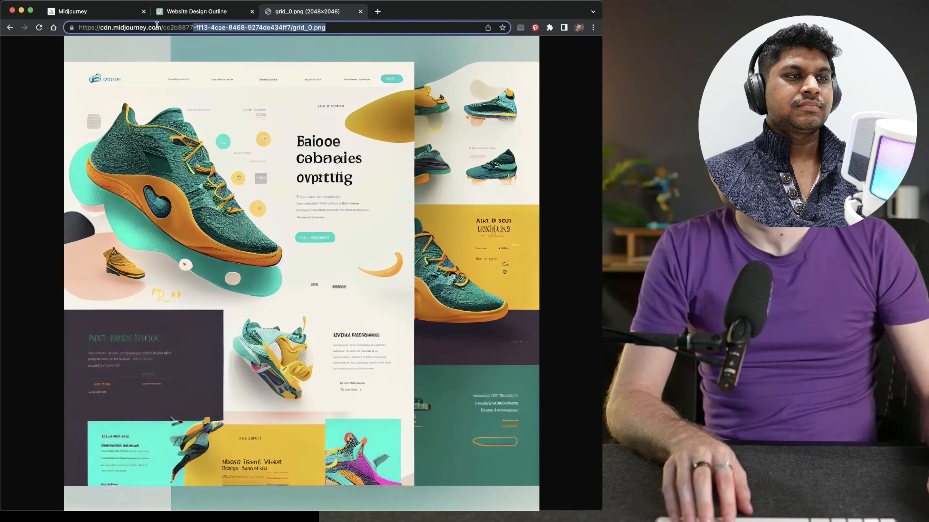
pyautogui.rightClick(535, 478)
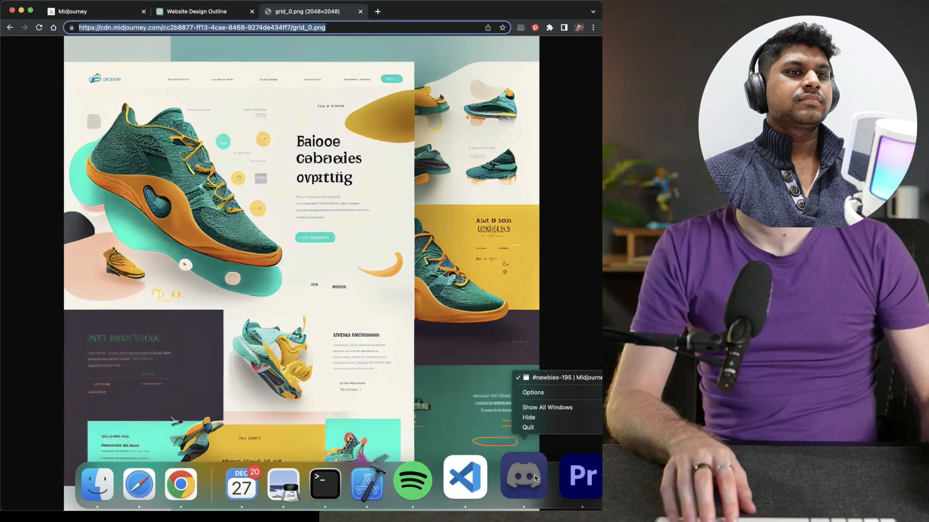
pyautogui.click(522, 478)
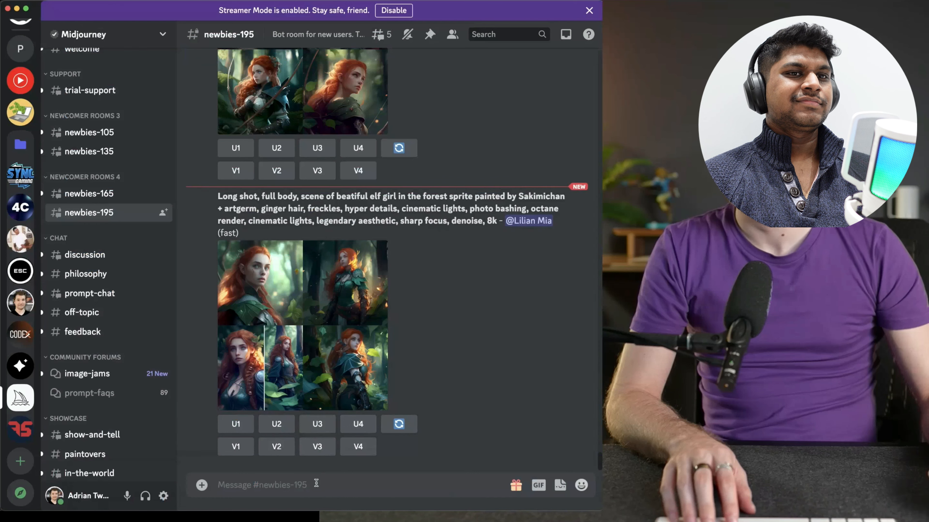
pyautogui.write('/oi')
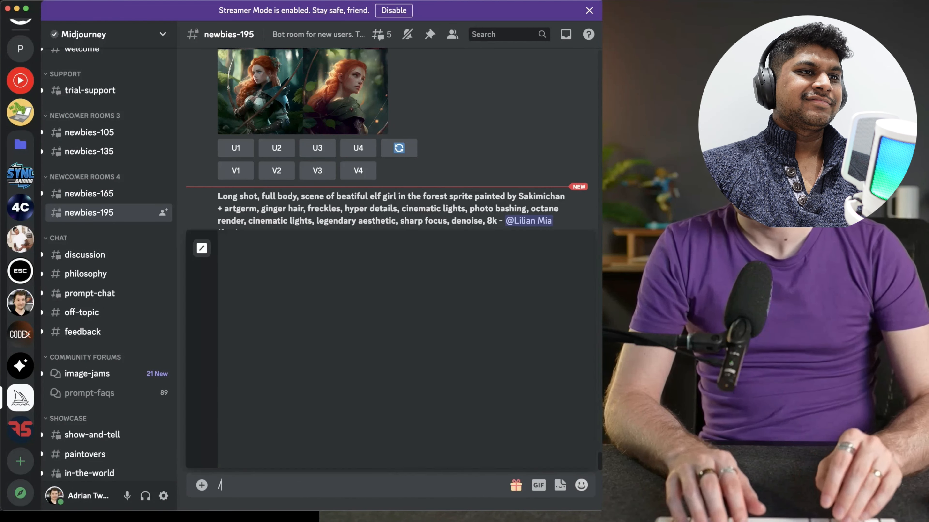
pyautogui.press('BackSpace')
pyautogui.press('BackSpace')
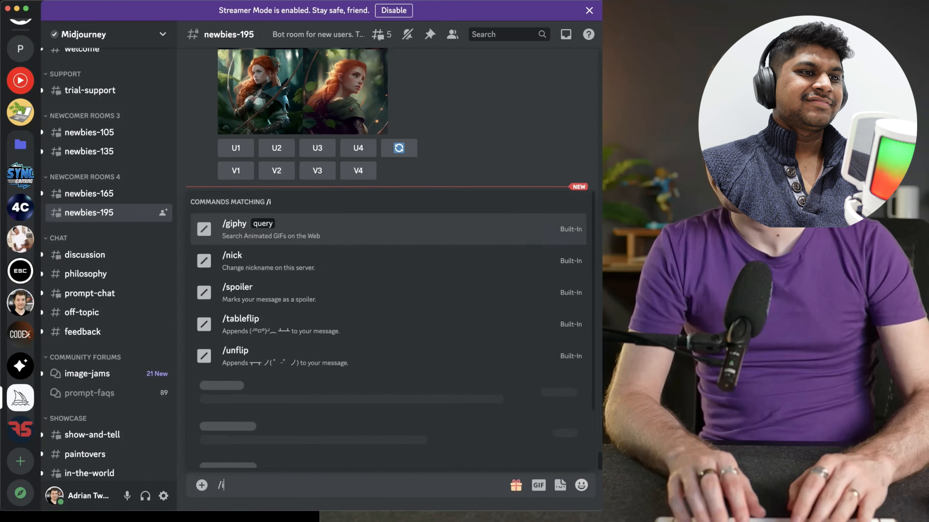
pyautogui.write('im')
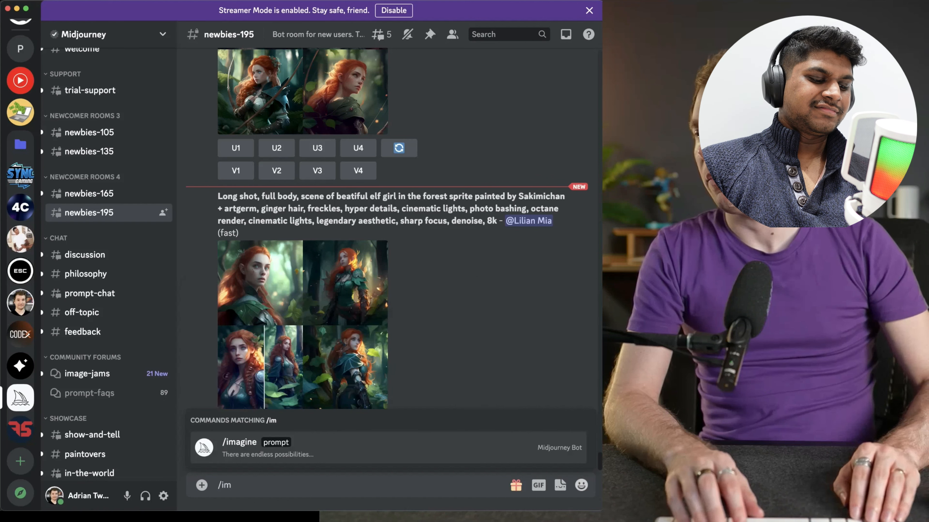
pyautogui.press('Tab')
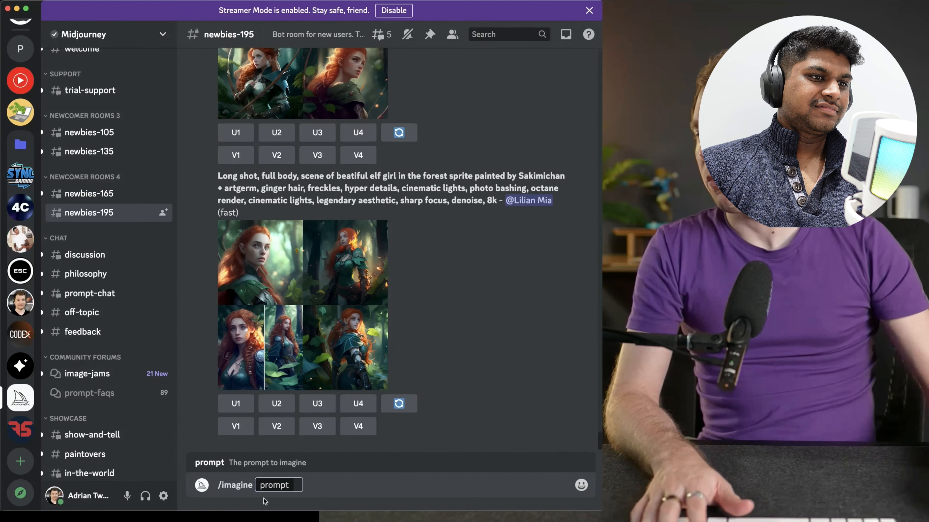
pyautogui.doubleClick(229, 489)
pyautogui.press('BackSpace')
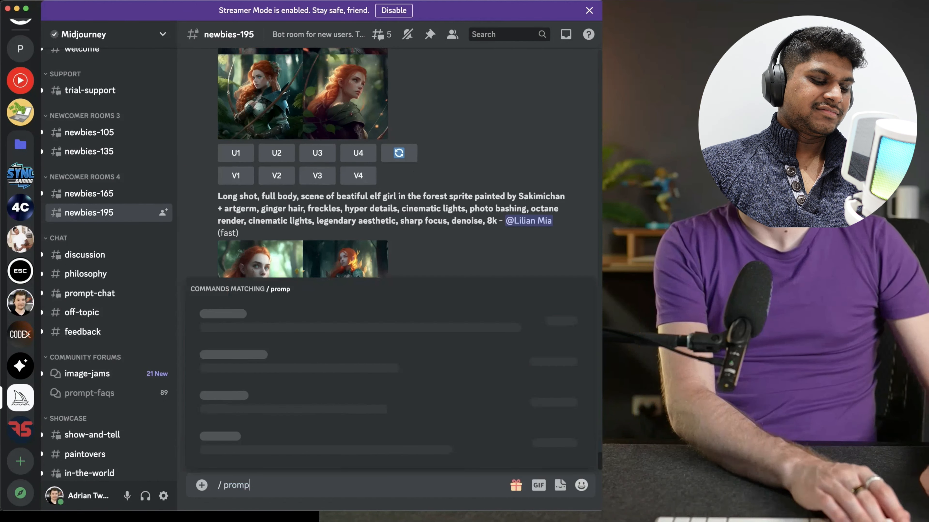
pyautogui.press('BackSpace')
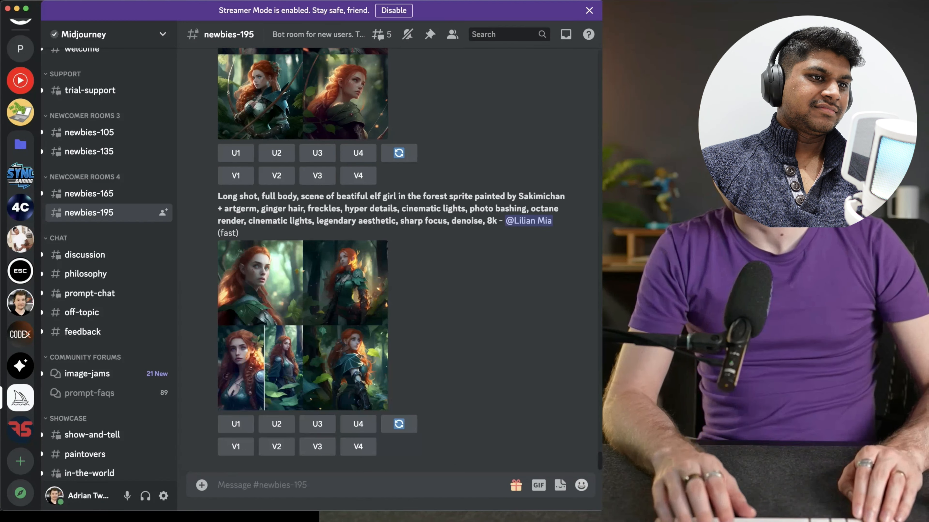
# Write an /imagine prompt with the copied image address followed by "wallpaper shoes on a white background 8k"
pyautogui.write('/image')
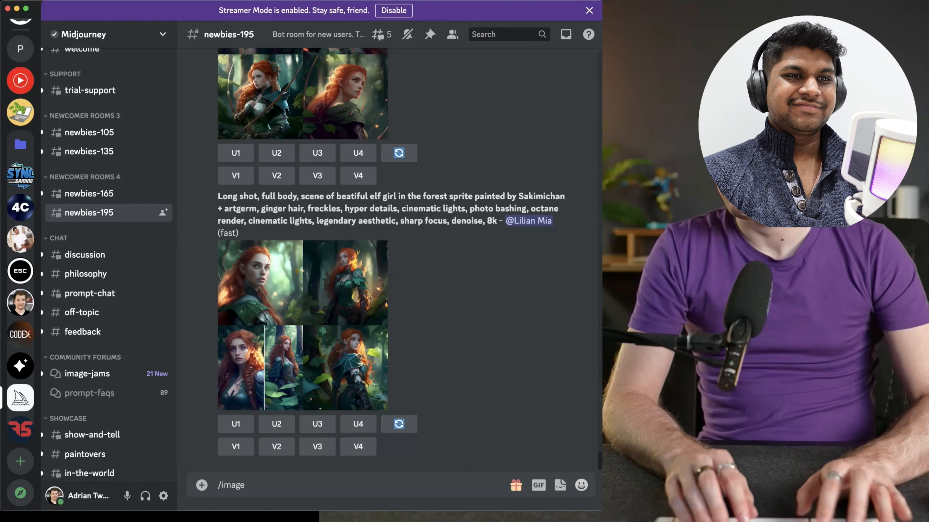
pyautogui.press('BackSpace')
pyautogui.press('BackSpace')
pyautogui.press('Tab')
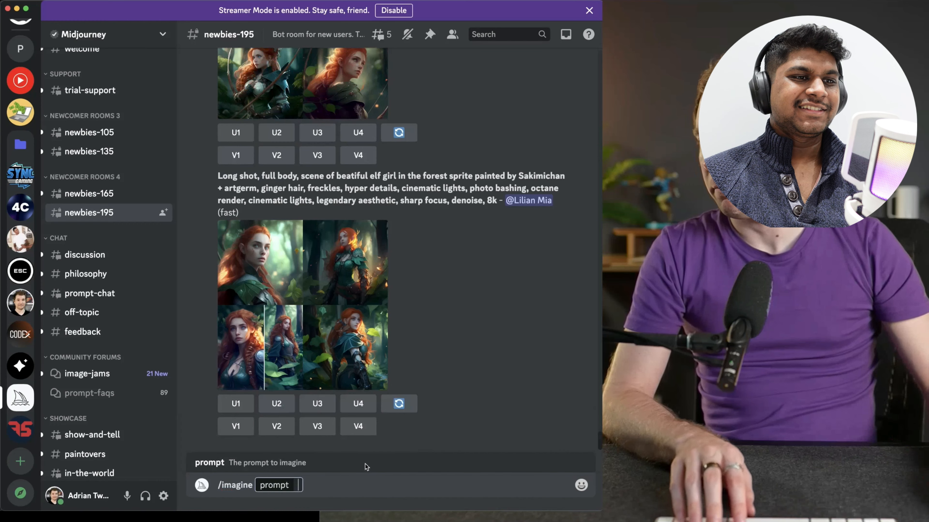
pyautogui.press('super+v')
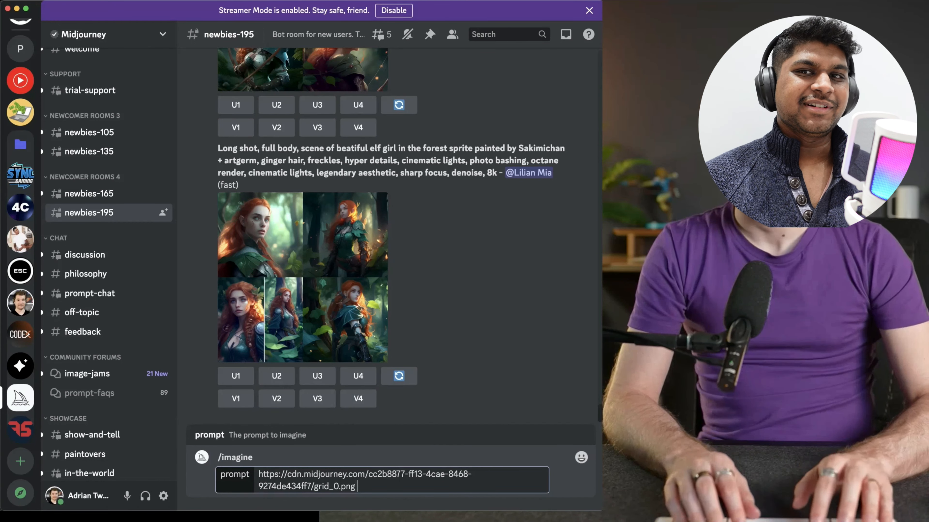
pyautogui.write('wallpaper ')
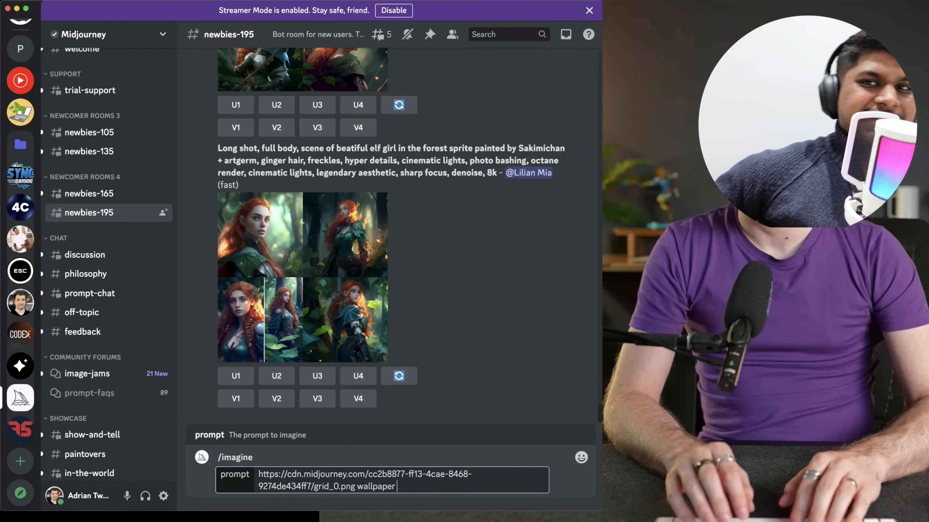
pyautogui.write('render')
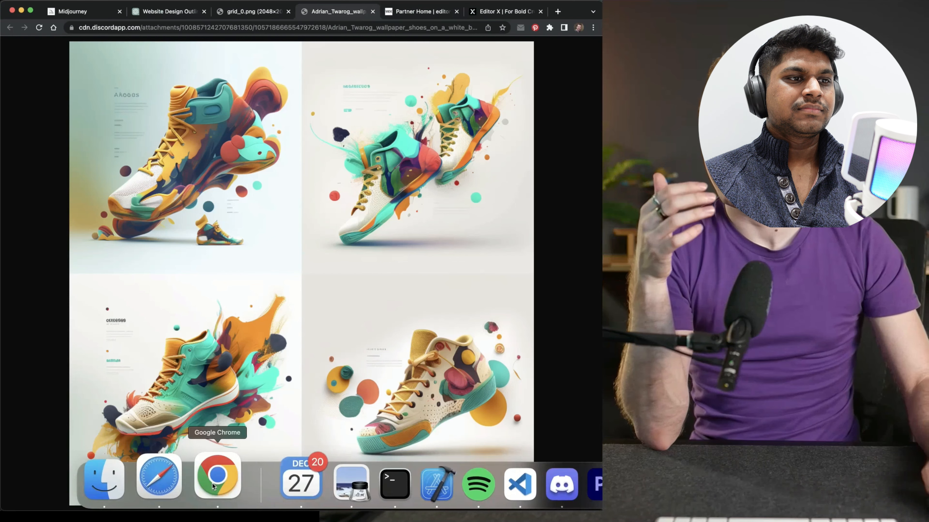
# Switch to Chrome, close the incognito Editor X homepage and open the Editor X site editor
pyautogui.rightClick(214, 479)
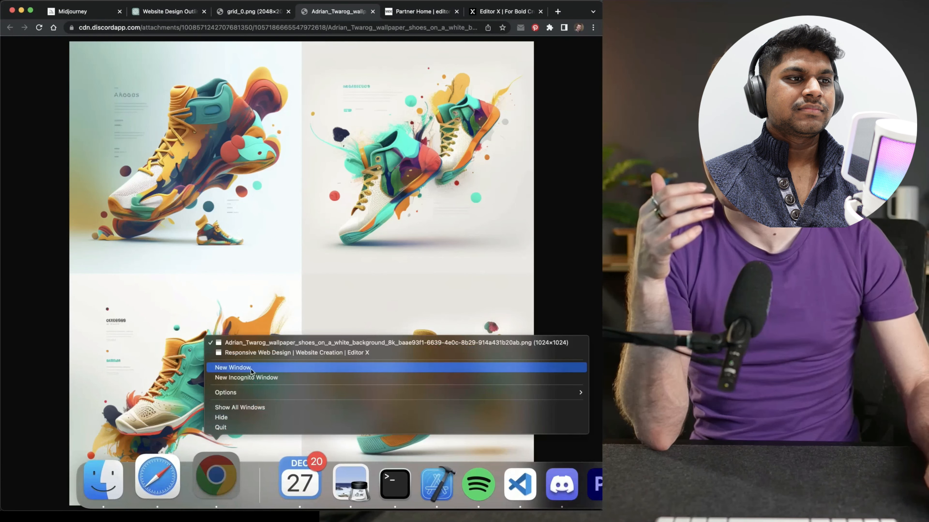
pyautogui.click(251, 353)
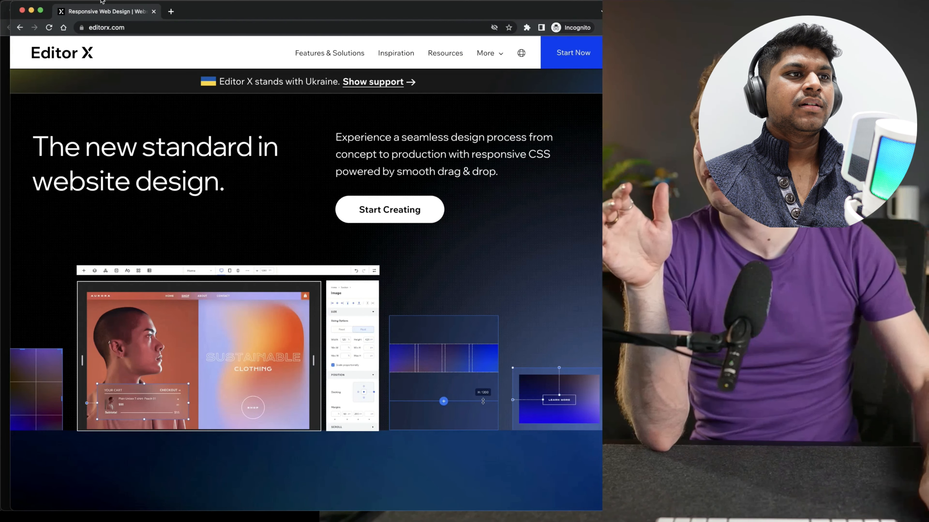
pyautogui.click(154, 11)
pyautogui.click(443, 12)
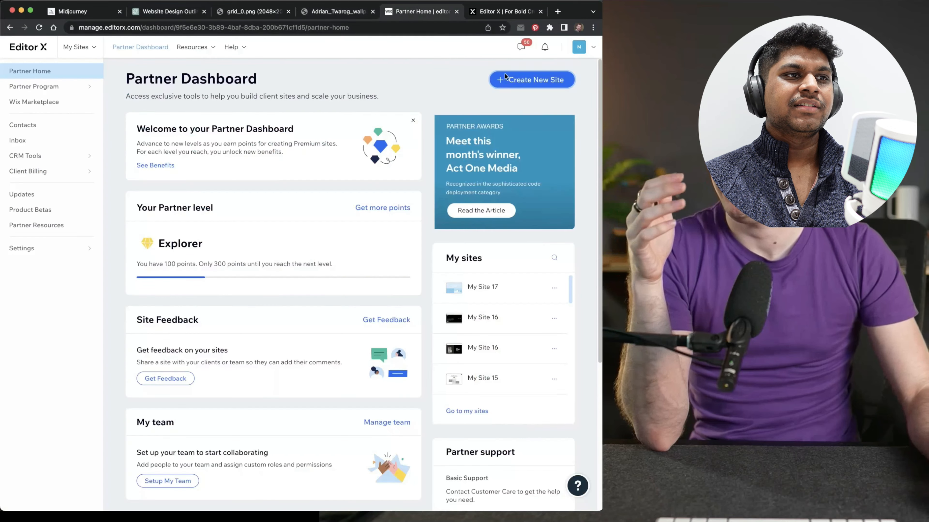
pyautogui.click(512, 13)
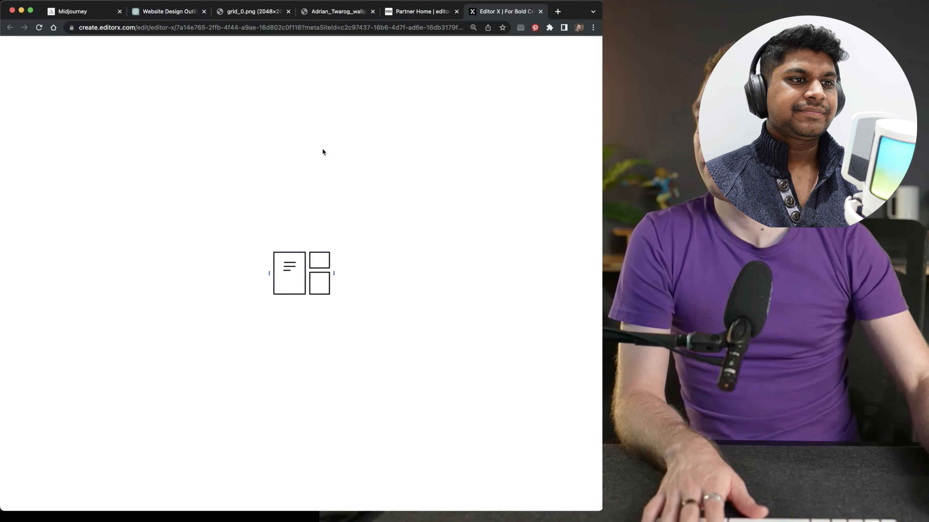
# Copy the hero title "Step up your style with our comfortable and stylish shoes" from the ChatGPT website copy
pyautogui.click(148, 14)
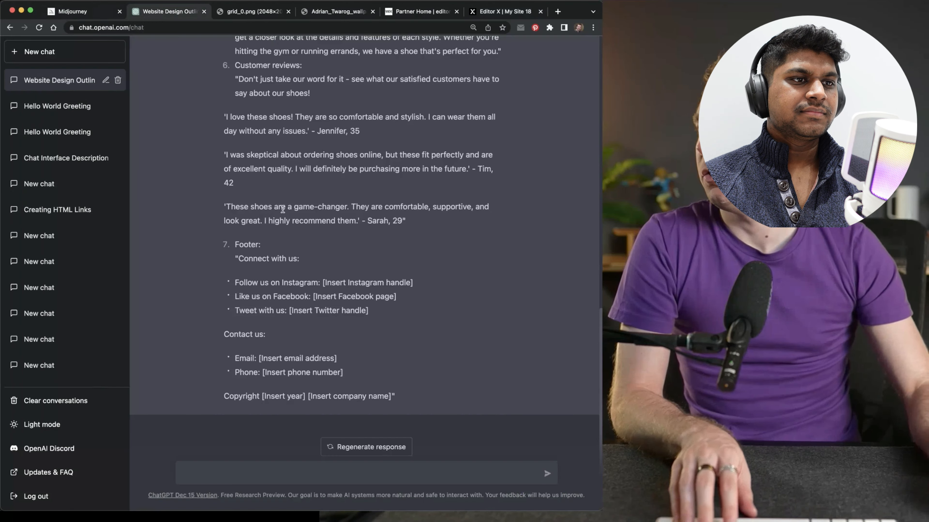
pyautogui.scroll(10, 286, 243)
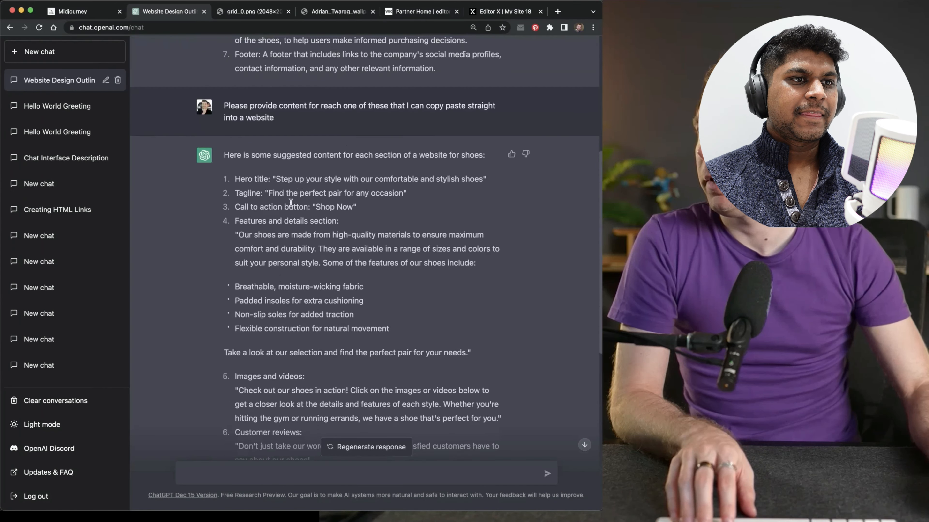
pyautogui.moveTo(333, 182); pyautogui.dragTo(481, 182)
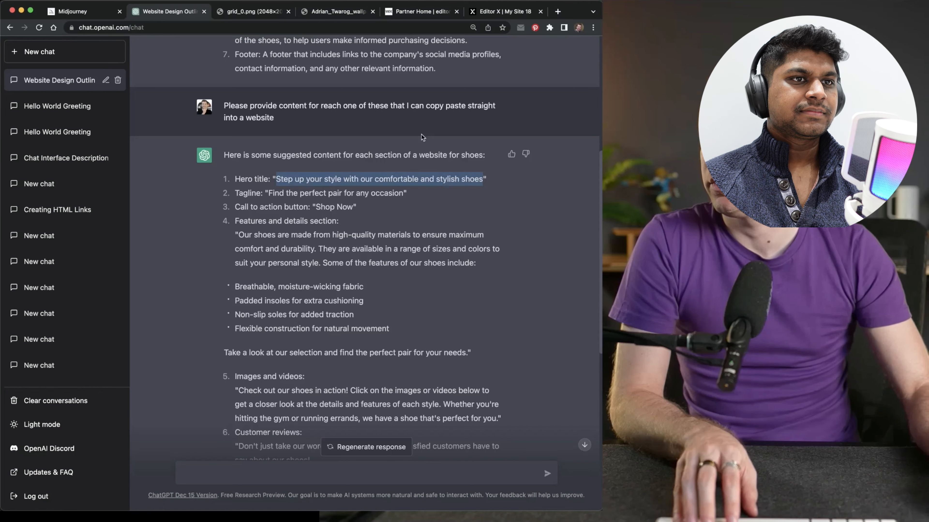
# Add a title to the blank section of the Editor X page and replace its placeholder with the copied hero title
pyautogui.click(488, 12)
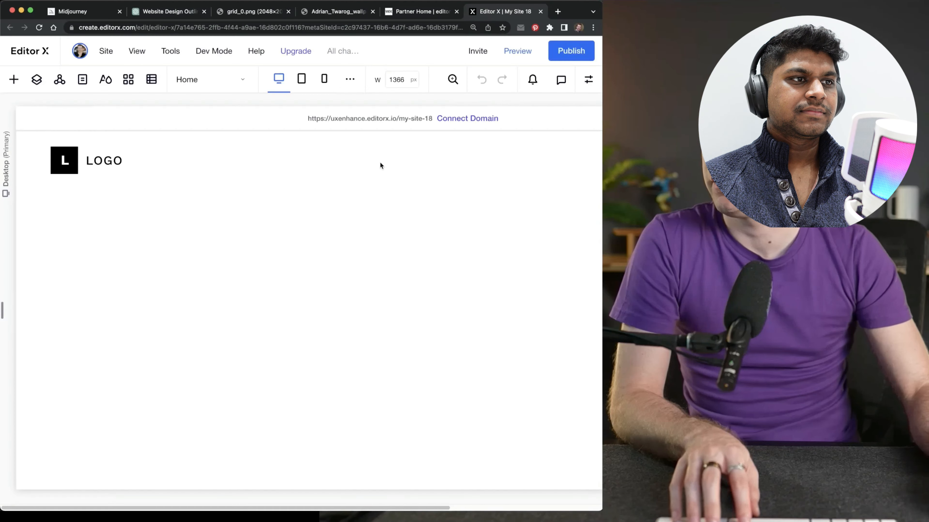
pyautogui.click(13, 79)
pyautogui.moveTo(144, 161); pyautogui.dragTo(282, 301)
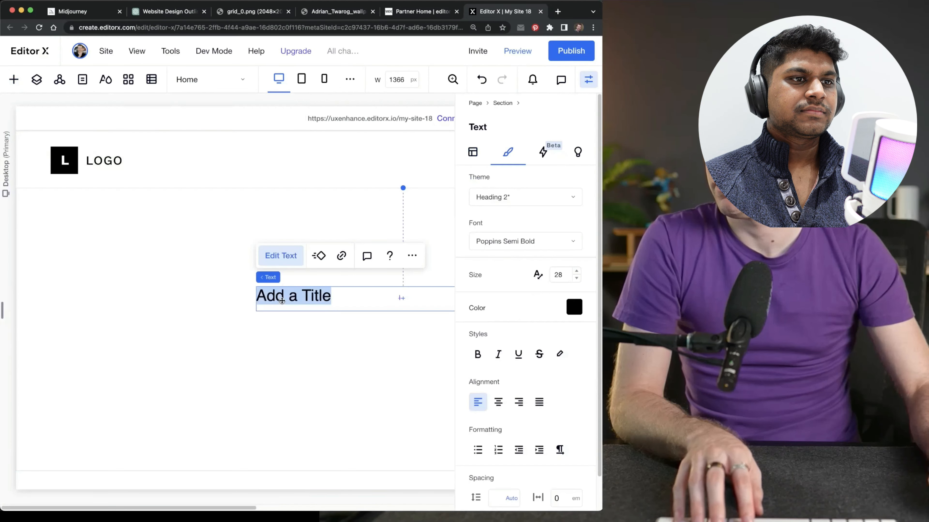
pyautogui.press('super+v')
pyautogui.click(269, 353)
pyautogui.click(238, 326)
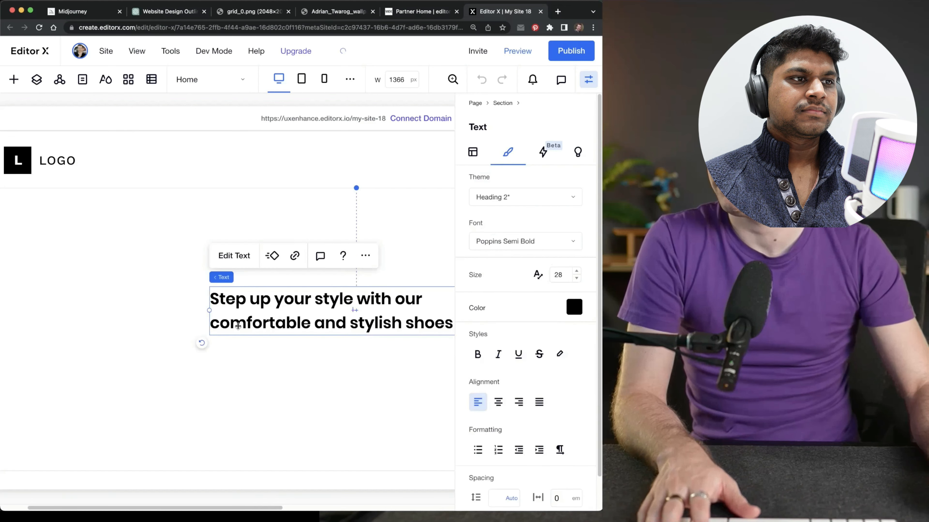
# Copy the tagline "Find the perfect pair for any occasion" from ChatGPT and return to the Editor X page
pyautogui.click(167, 12)
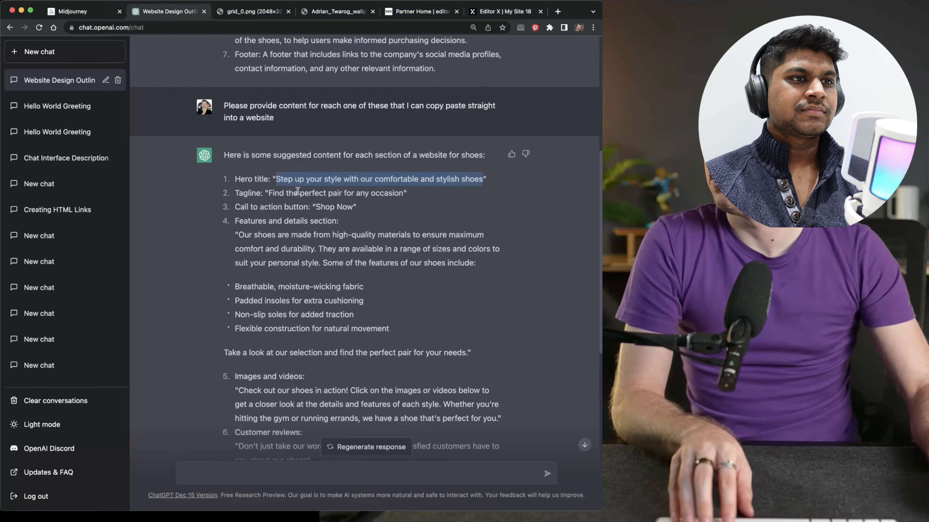
pyautogui.moveTo(271, 193); pyautogui.dragTo(335, 195)
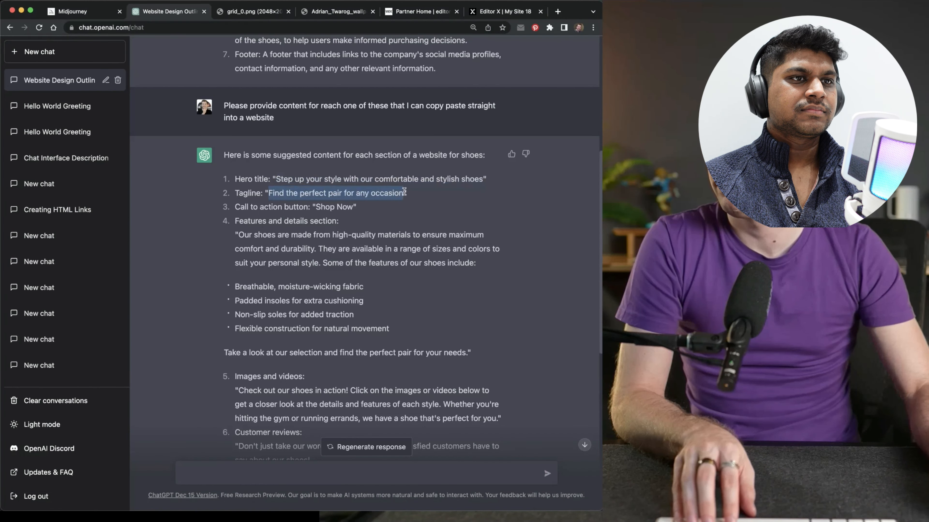
pyautogui.click(505, 11)
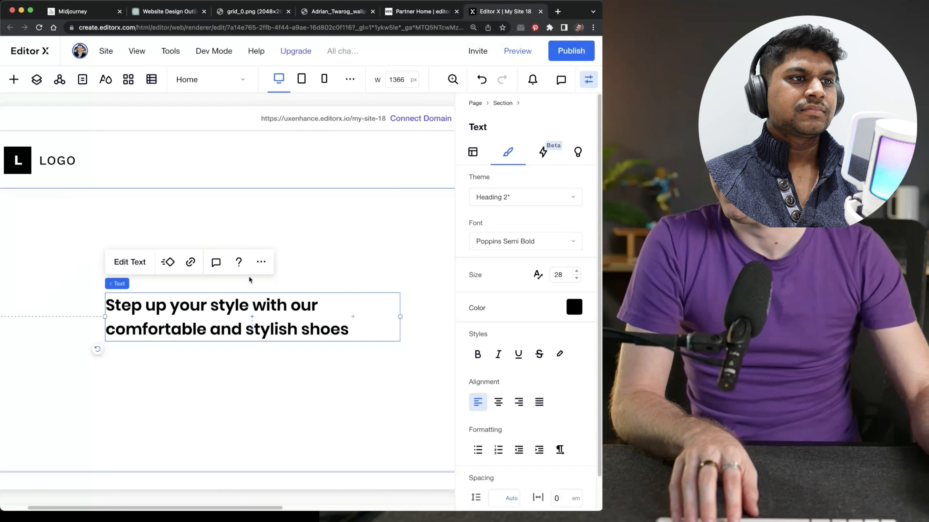
# Add a paragraph below the hero title and replace its placeholder with the copied tagline "Find the perfect pair for any occasion"
pyautogui.click(219, 242)
pyautogui.click(14, 80)
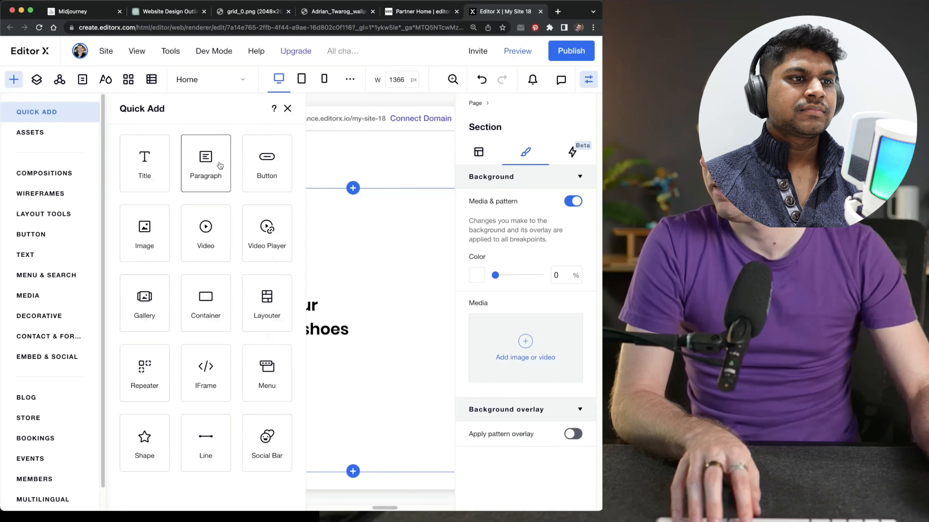
pyautogui.moveTo(207, 161); pyautogui.dragTo(342, 374)
pyautogui.moveTo(284, 376); pyautogui.dragTo(237, 363)
pyautogui.doubleClick(207, 363)
pyautogui.write('Find the perfect pair for any occasion')
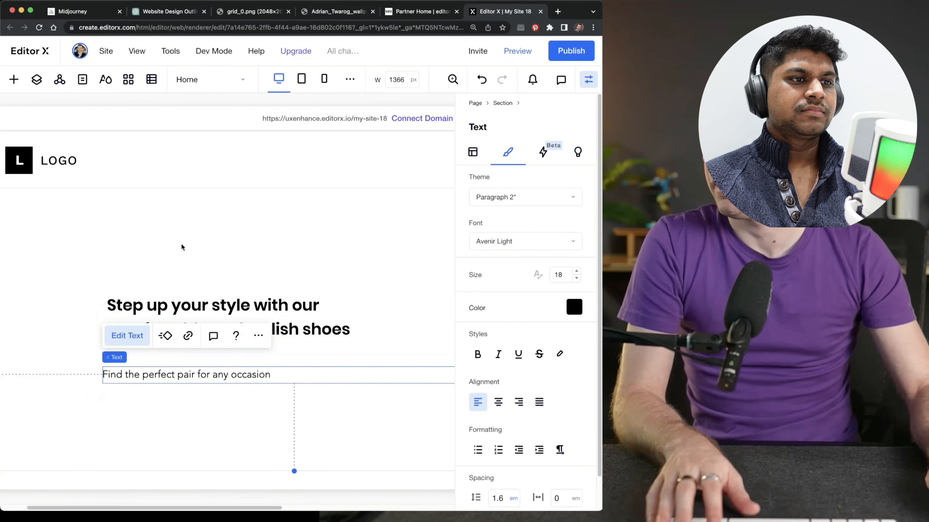
# Copy the call-to-action text "Shop Now" from the ChatGPT website copy and return to the Editor X page
pyautogui.press('super+1')
pyautogui.click(181, 14)
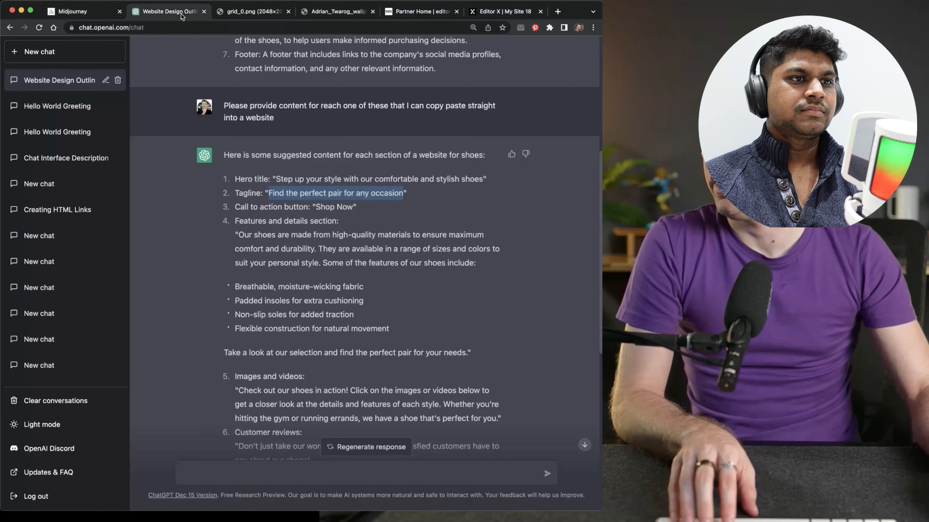
pyautogui.click(318, 207)
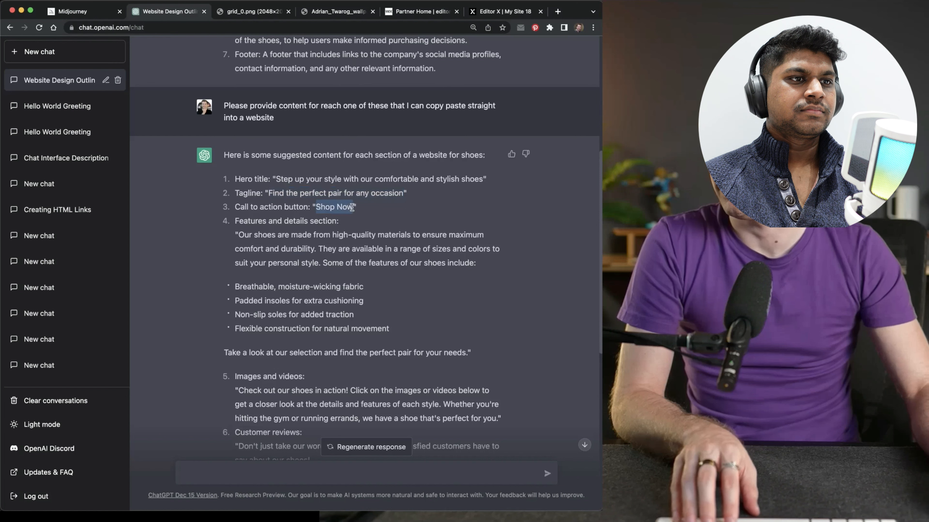
pyautogui.click(490, 13)
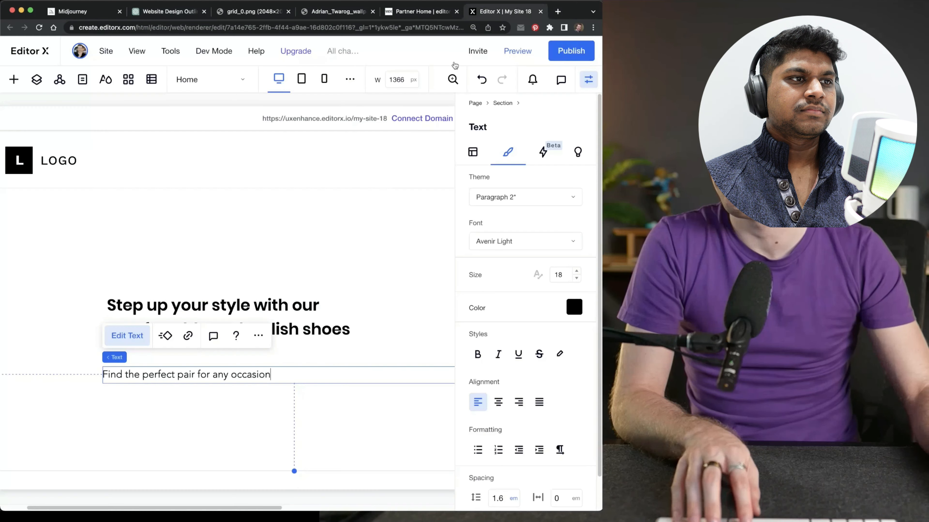
# Add a button to the hero section and place it beneath the tagline, aligned with the text's left edge
pyautogui.click(13, 82)
pyautogui.click(267, 164)
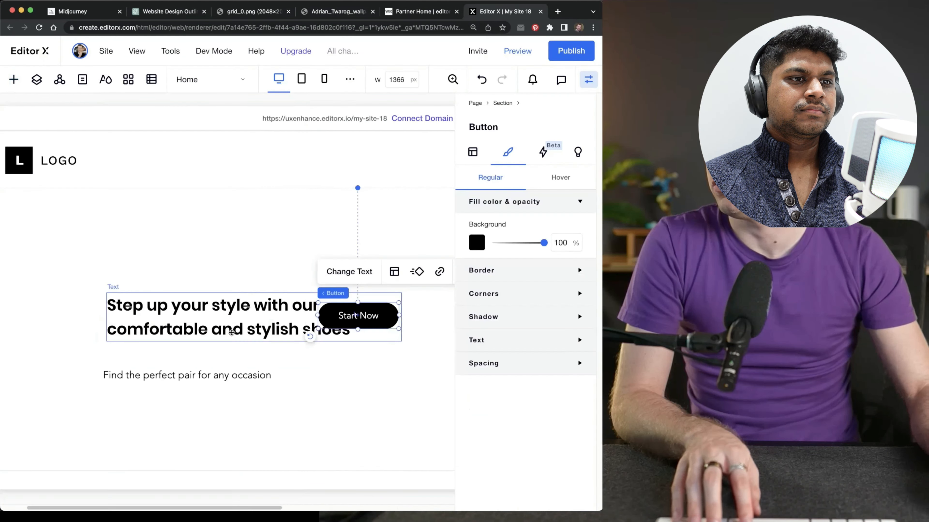
pyautogui.moveTo(363, 314); pyautogui.dragTo(146, 412)
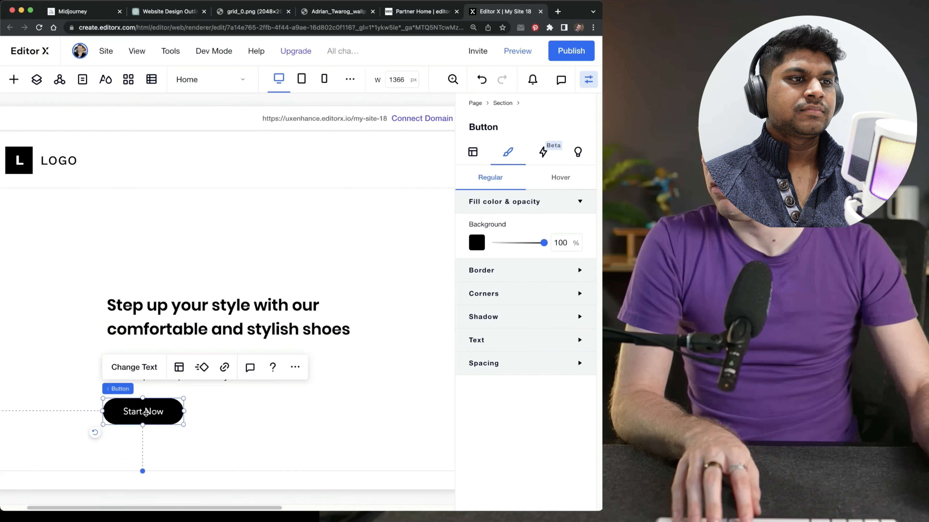
# Change the hero button's label to "Shop Now"
pyautogui.click(134, 367)
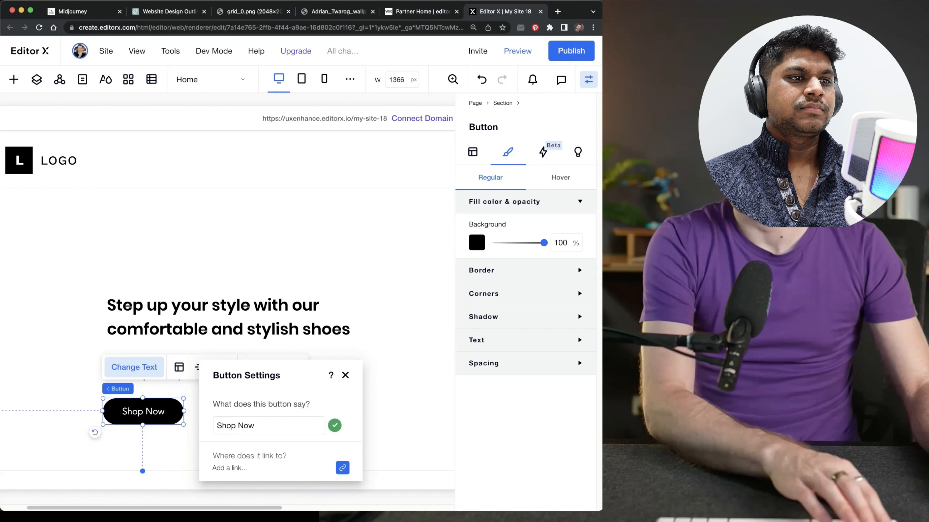
pyautogui.click(345, 375)
pyautogui.click(253, 234)
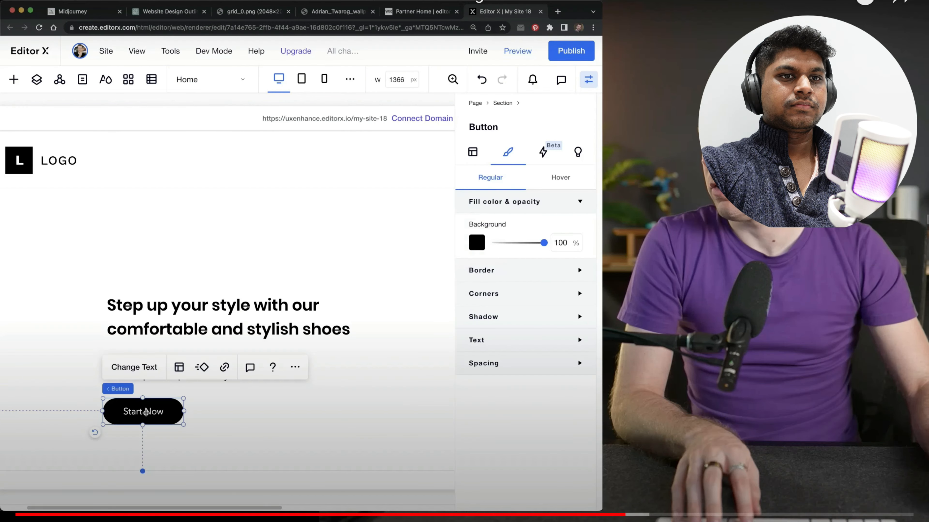
pyautogui.click(134, 367)
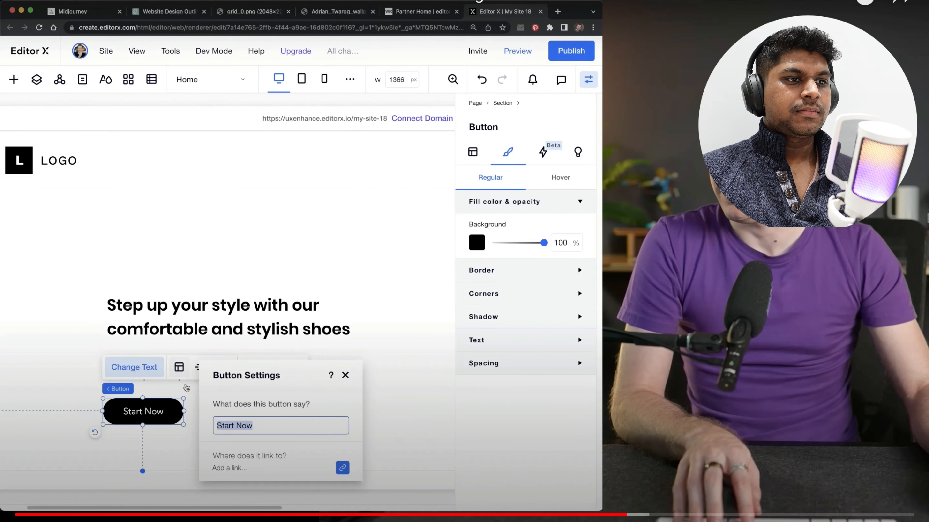
pyautogui.write('Shop Now')
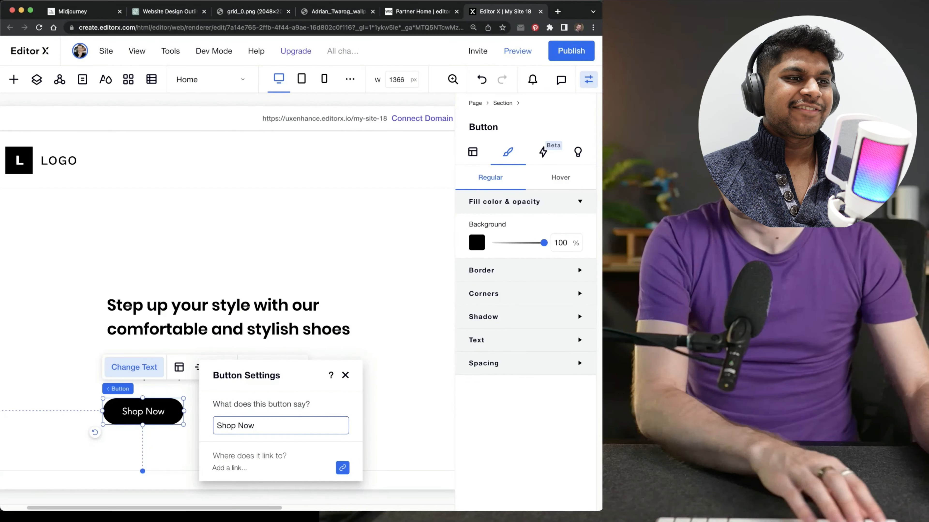
pyautogui.click(346, 378)
pyautogui.click(246, 242)
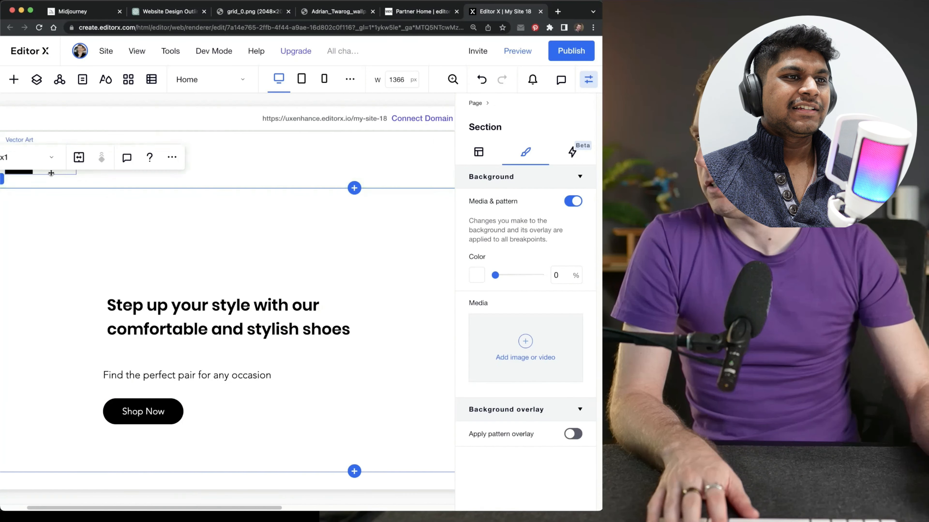
# Hide the inspector and add an image element to the empty area beside the hero text
pyautogui.moveTo(497, 137)
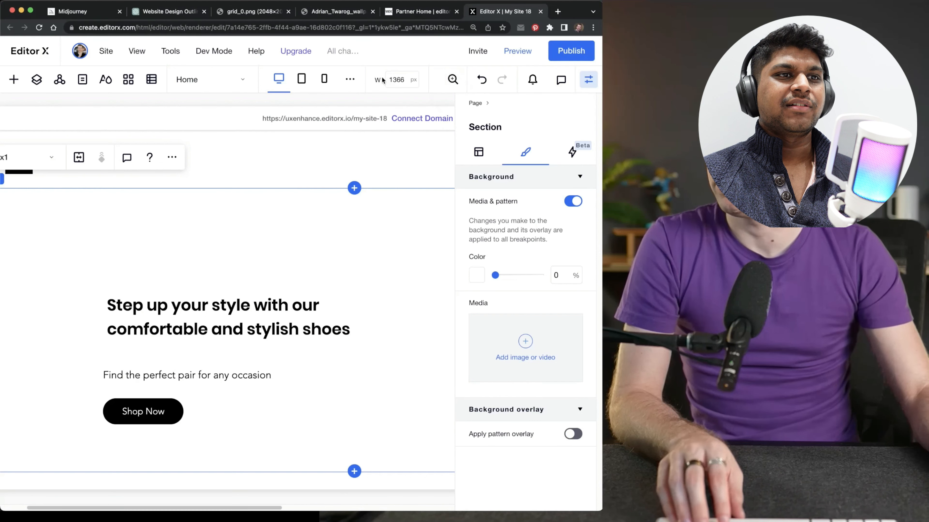
pyautogui.click(451, 81)
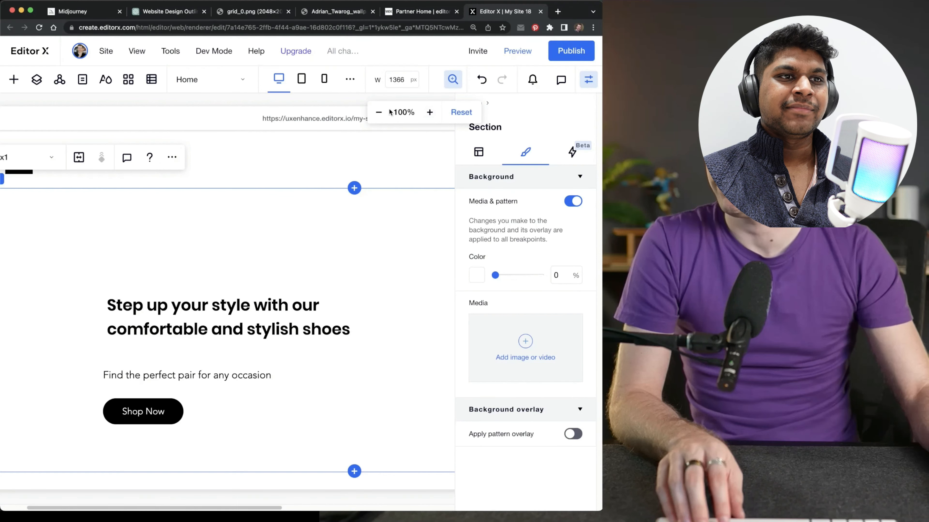
pyautogui.click(378, 112)
pyautogui.click(378, 111)
pyautogui.press('Escape')
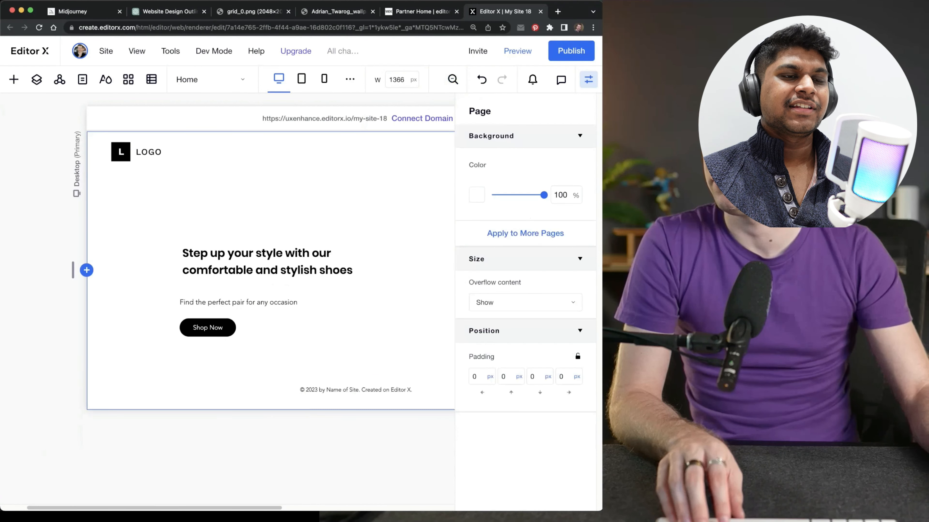
pyautogui.click(585, 84)
pyautogui.click(13, 79)
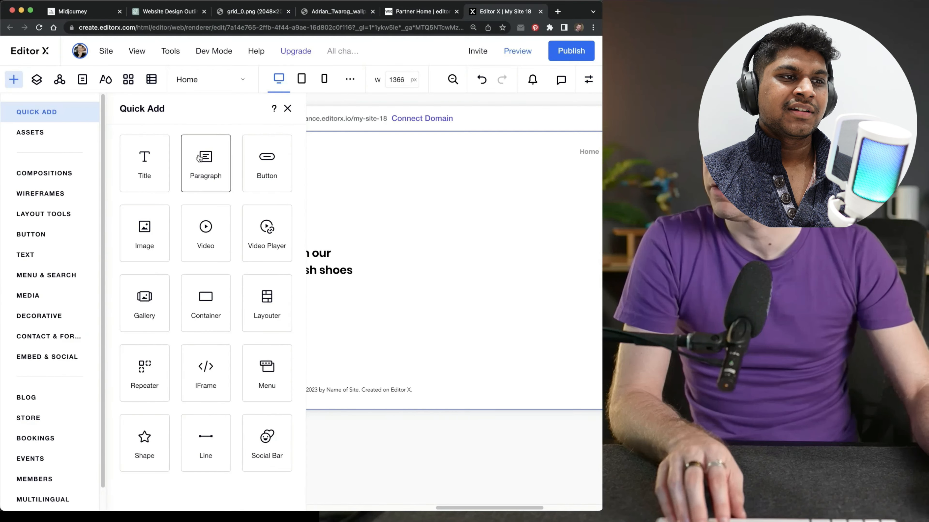
pyautogui.moveTo(158, 222); pyautogui.dragTo(380, 235)
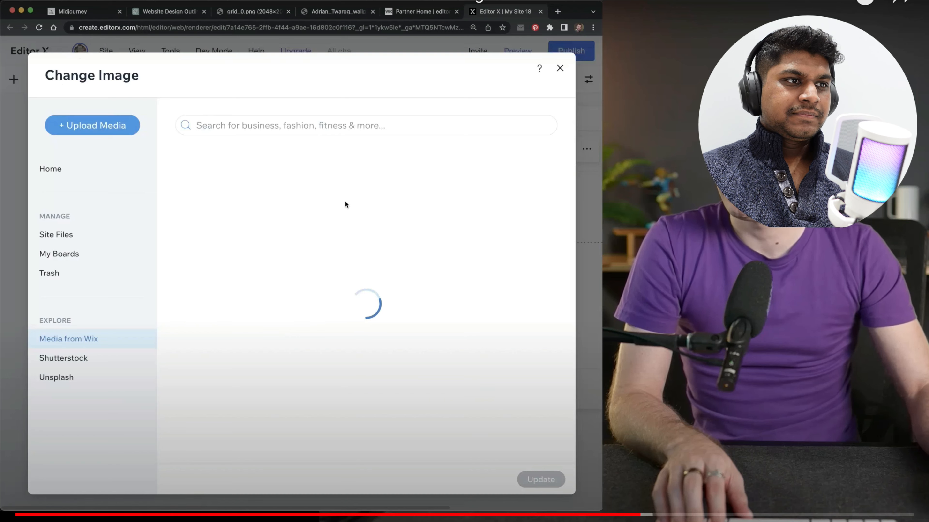
# Upload the shoe design JPG from the Desktop as the image and stretch it across the hero section
pyautogui.click(110, 130)
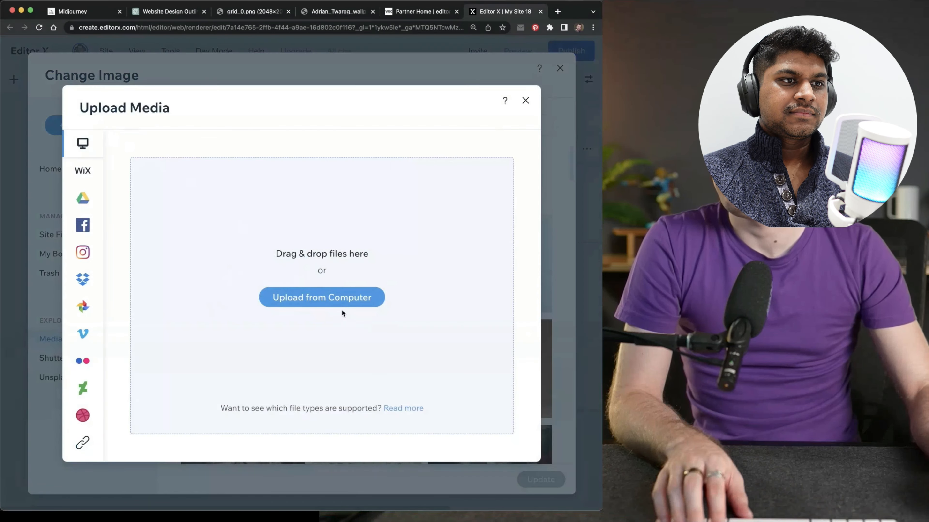
pyautogui.click(340, 302)
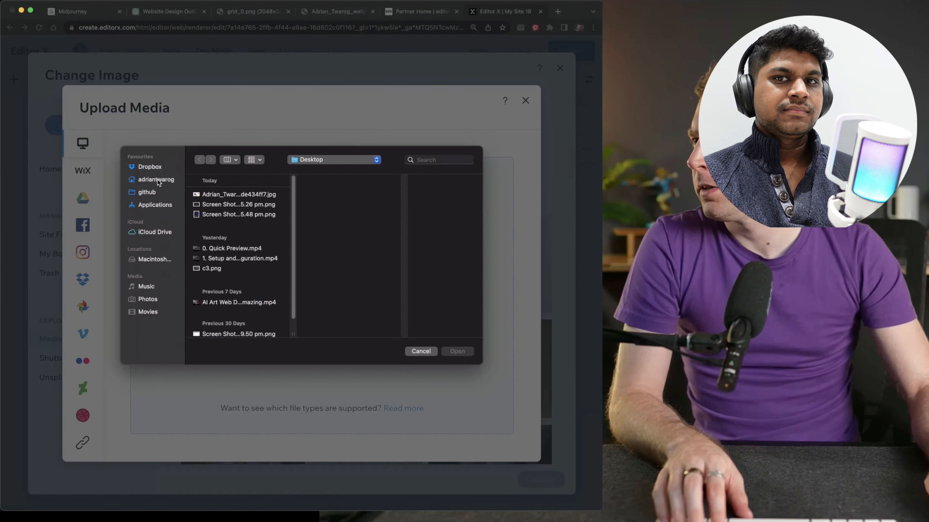
pyautogui.click(238, 194)
pyautogui.click(457, 351)
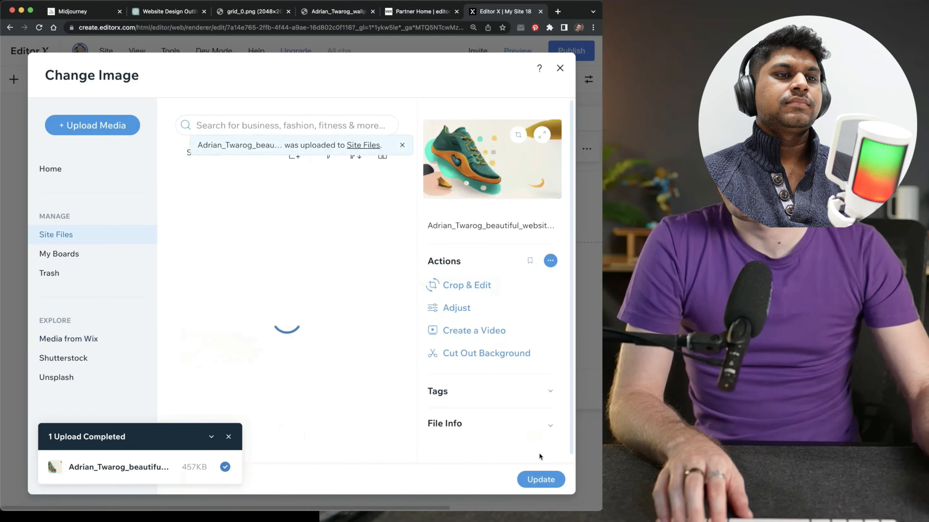
pyautogui.click(540, 479)
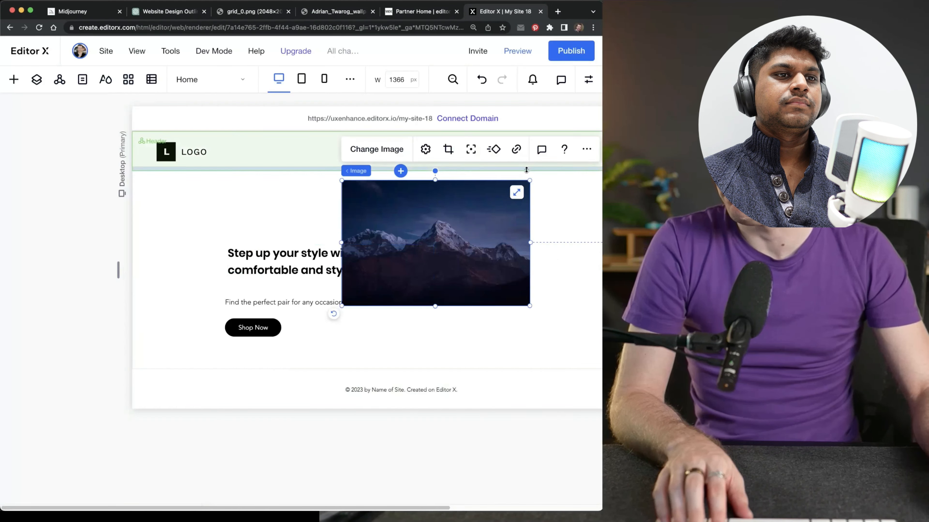
pyautogui.click(516, 194)
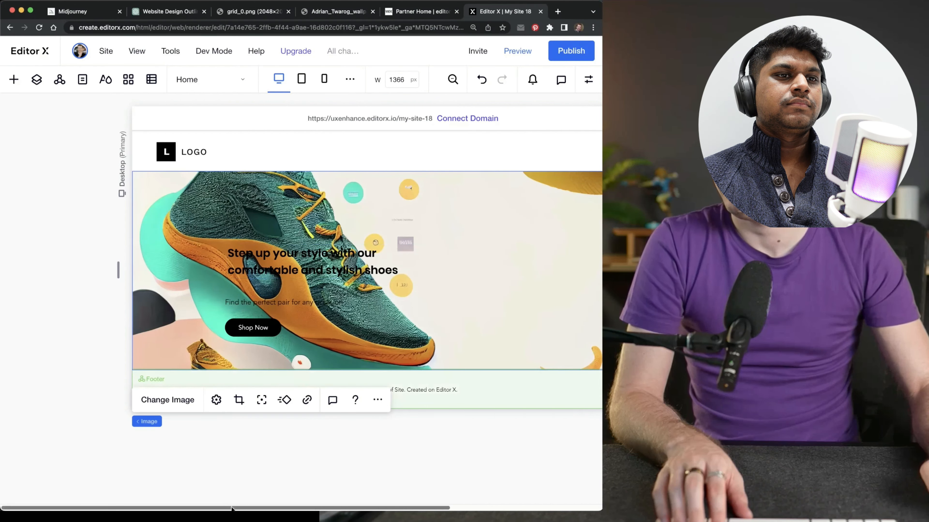
# Move the hero title, tagline and Shop Now button onto the clear area to the right of the shoe, closely spaced
pyautogui.hscroll(5, 258, 344)
pyautogui.click(219, 269)
pyautogui.moveTo(219, 269); pyautogui.dragTo(435, 259)
pyautogui.moveTo(163, 304); pyautogui.dragTo(379, 262)
pyautogui.moveTo(152, 327); pyautogui.dragTo(368, 279)
pyautogui.click(394, 336)
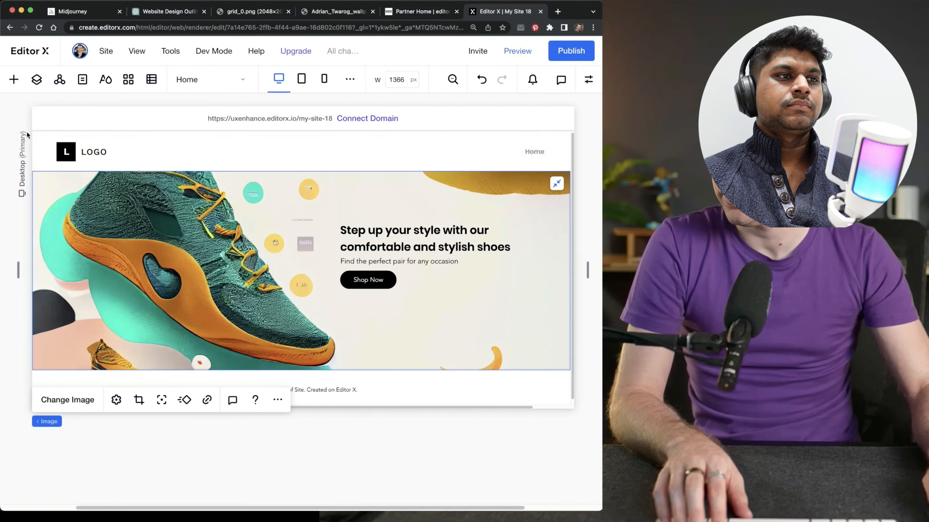
# Select the hero section in the layers and extend its lower edge so more of the shoe image shows
pyautogui.click(37, 79)
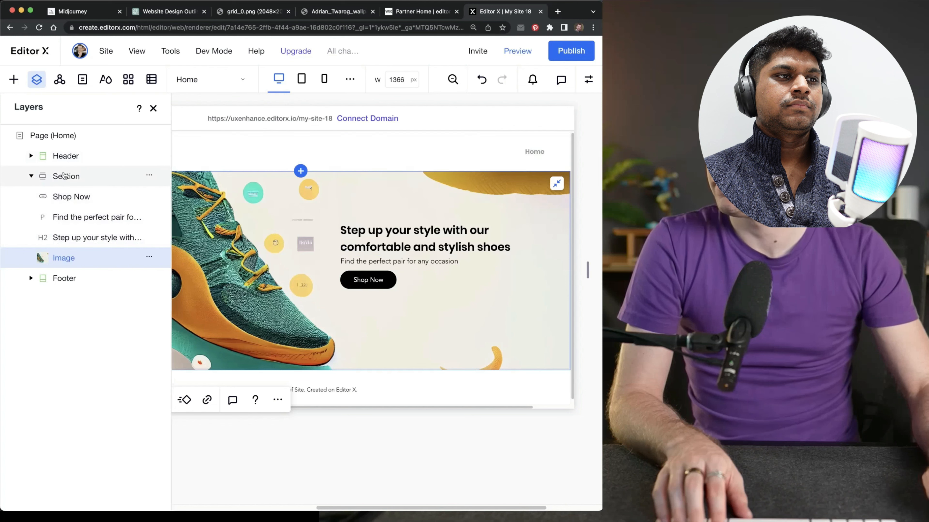
pyautogui.click(64, 176)
pyautogui.click(153, 108)
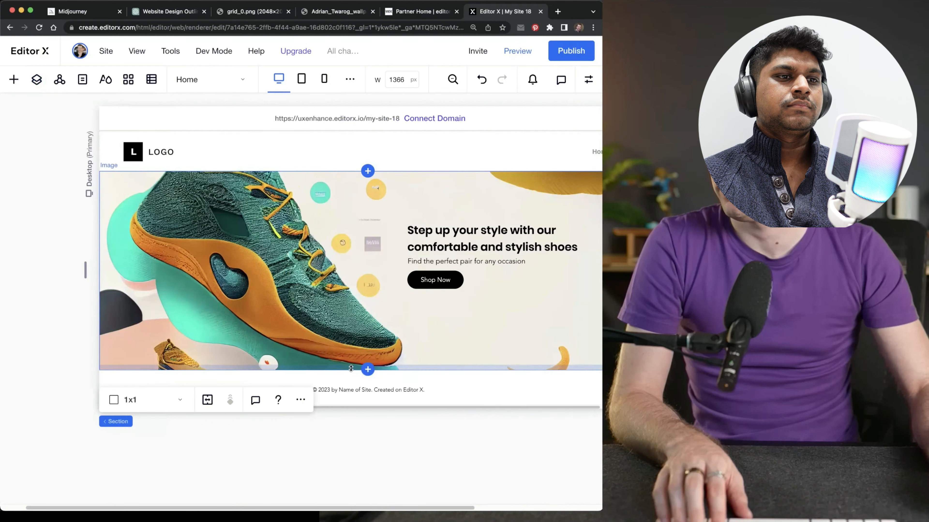
pyautogui.moveTo(352, 389); pyautogui.dragTo(357, 432)
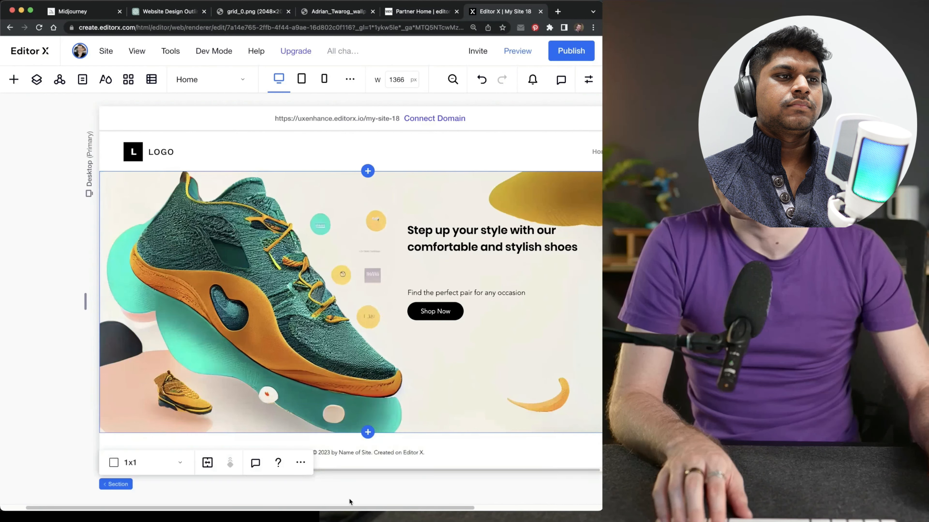
# Combine the hero title, tagline and Shop Now button into a stack and narrow the desktop canvas to 1367 px
pyautogui.moveTo(356, 509); pyautogui.dragTo(399, 508)
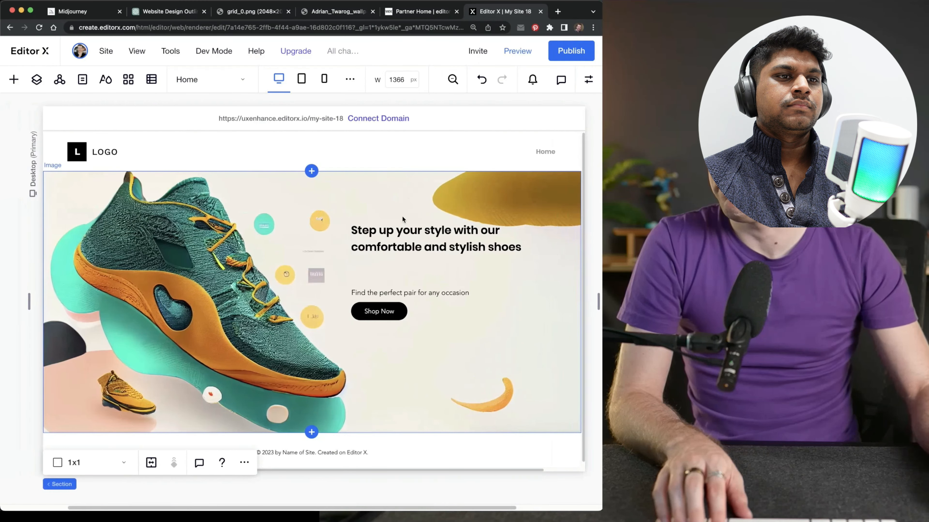
pyautogui.moveTo(402, 234); pyautogui.dragTo(384, 317)
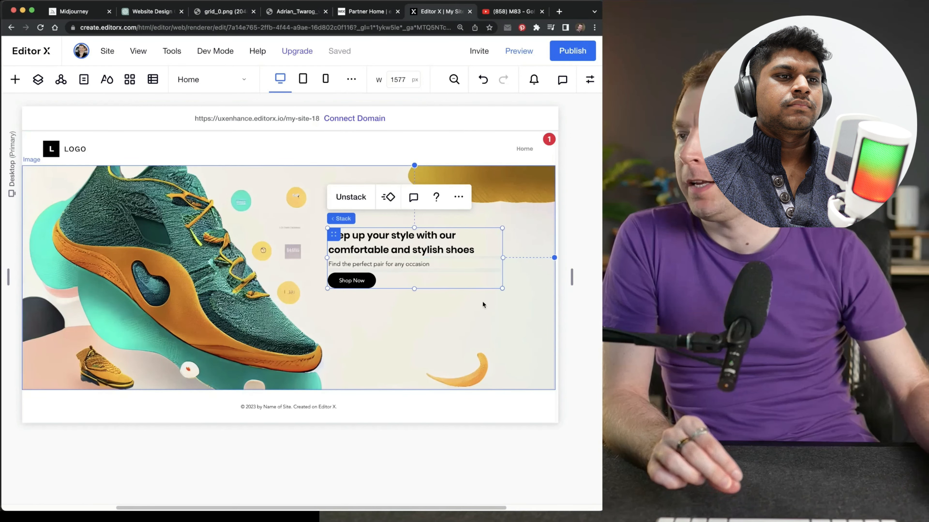
pyautogui.click(483, 302)
pyautogui.moveTo(570, 281); pyautogui.dragTo(445, 277)
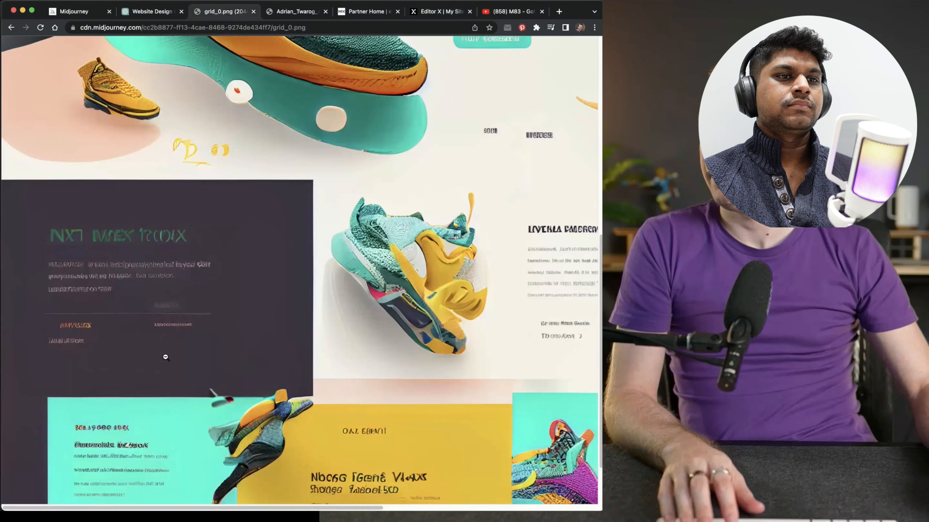
# Review the Midjourney shoe design's lower sections as reference, then add a blank section between the hero and footer in Editor X
pyautogui.scroll(-1, 159, 355)
pyautogui.click(160, 351)
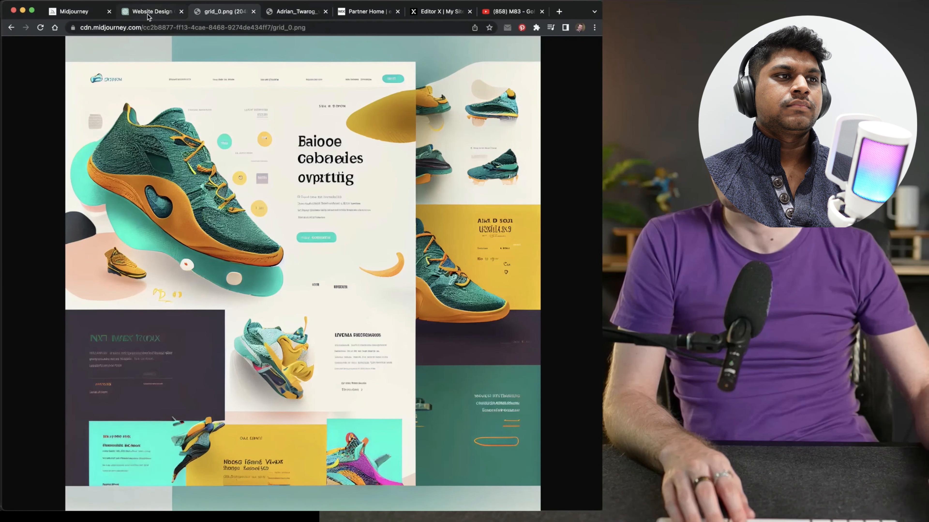
pyautogui.click(446, 14)
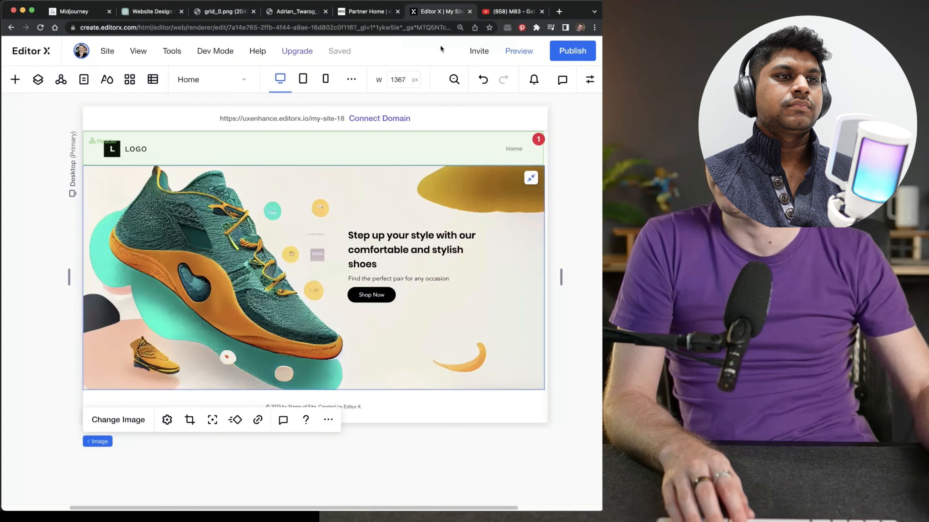
pyautogui.click(313, 390)
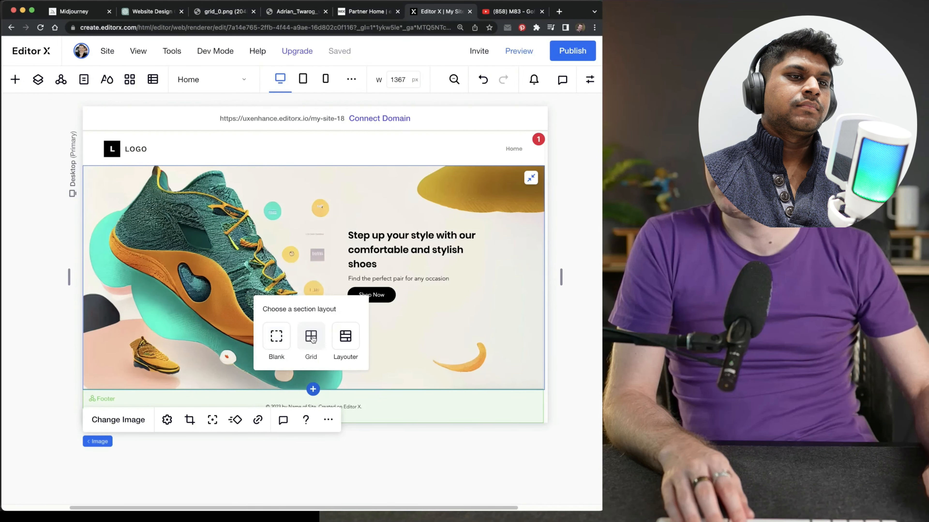
pyautogui.click(276, 336)
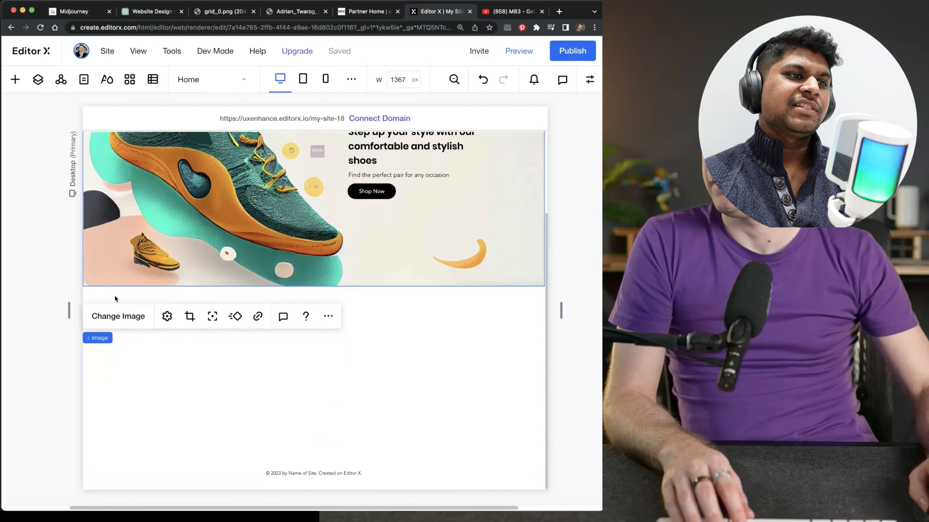
pyautogui.click(15, 79)
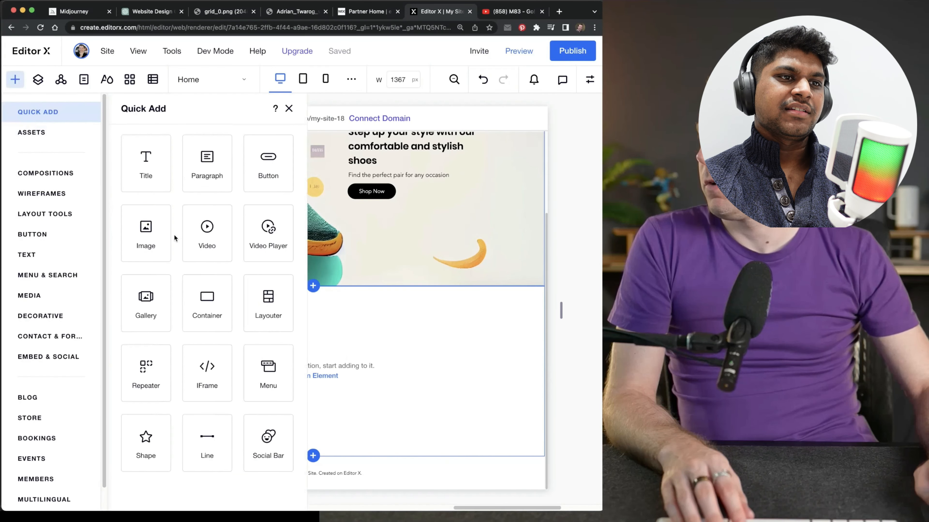
pyautogui.click(310, 335)
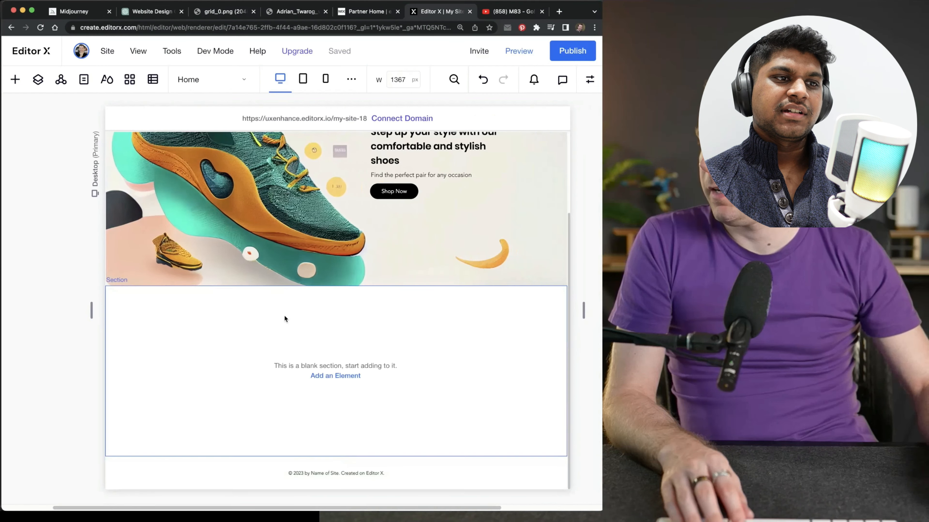
# Add a container to the blank section directly below the hero
pyautogui.click(207, 342)
pyautogui.press('Delete')
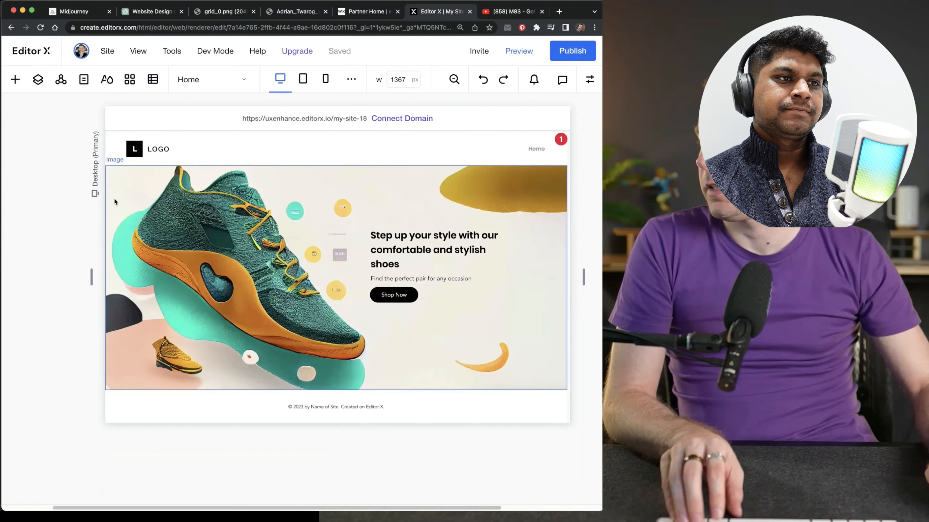
pyautogui.click(15, 80)
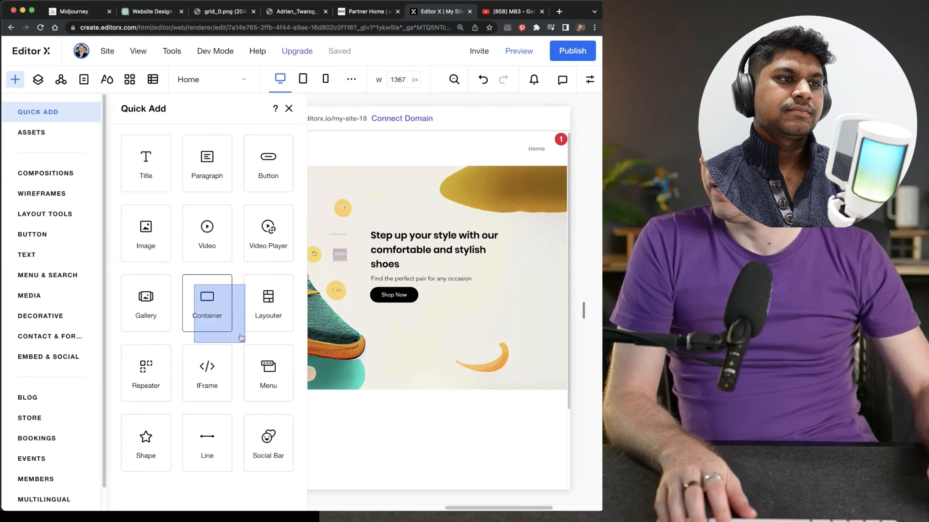
pyautogui.moveTo(207, 300); pyautogui.dragTo(382, 423)
pyautogui.scroll(-3, 368, 486)
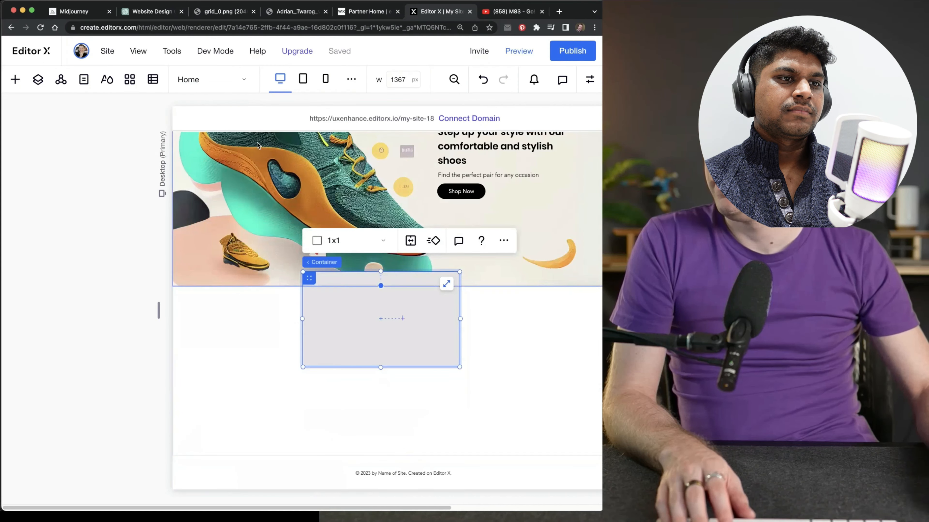
# Close the browser tabs holding the multicoloured shoe artwork grid and the Partner Home page
pyautogui.click(295, 12)
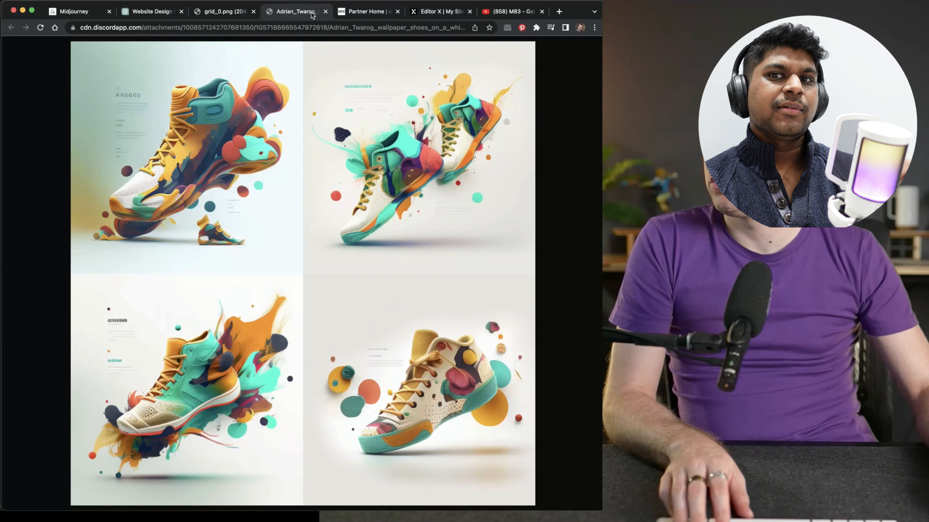
pyautogui.press('super+w')
pyautogui.press('super+w')
# Save the full Midjourney shoe website design image as grid_0.png
pyautogui.click(287, 13)
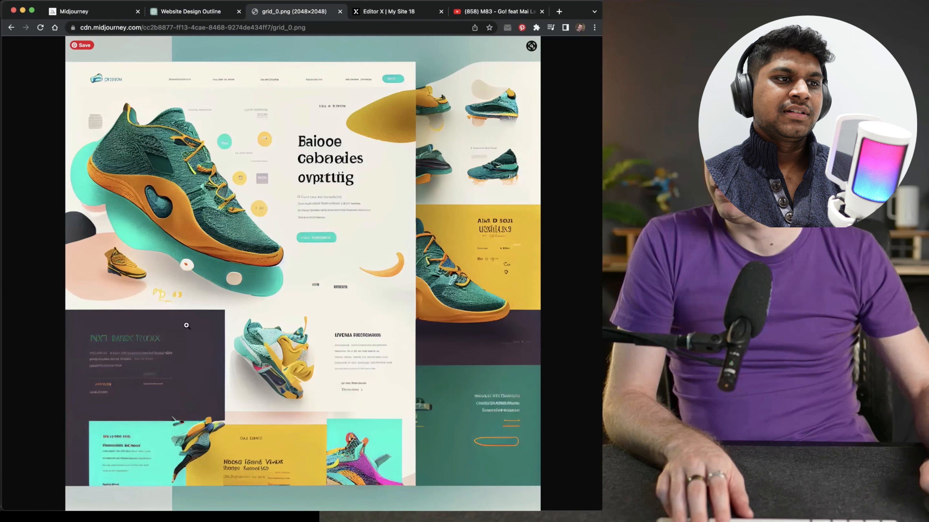
pyautogui.click(187, 326)
pyautogui.rightClick(220, 288)
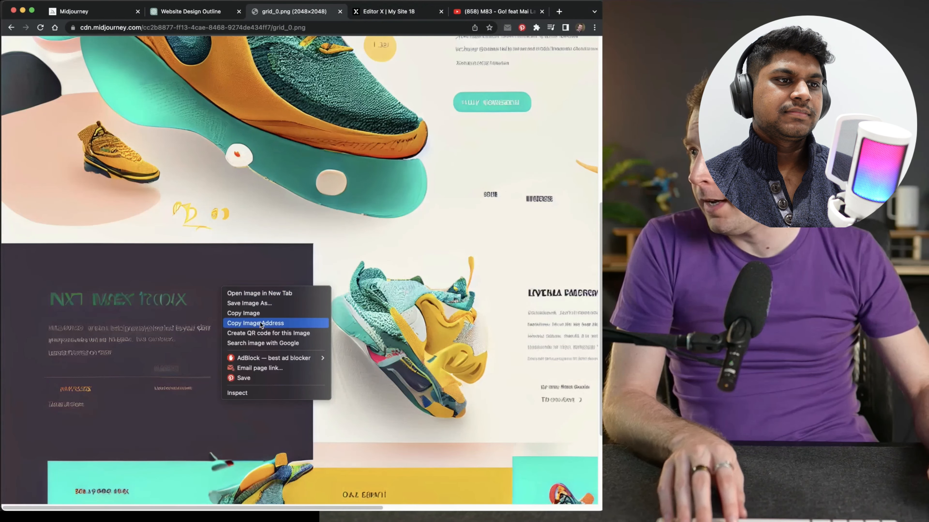
pyautogui.click(232, 265)
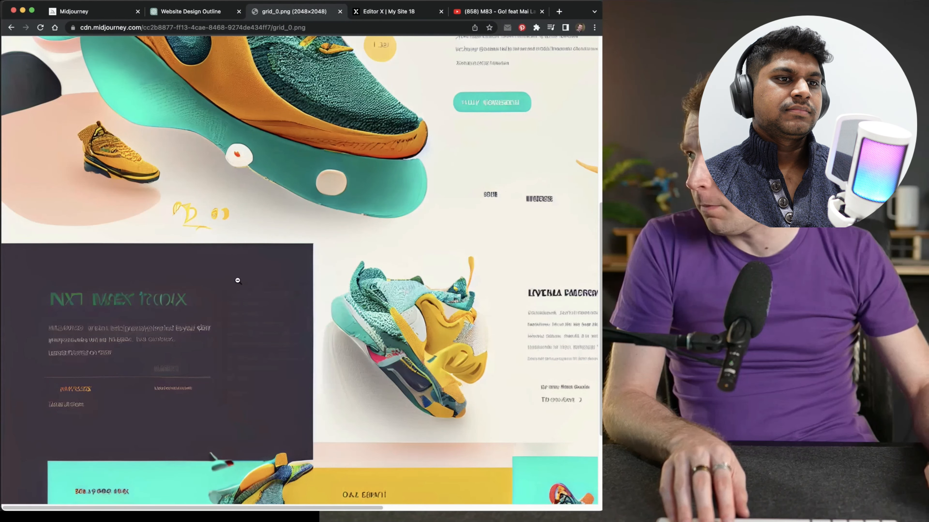
pyautogui.click(214, 284)
pyautogui.rightClick(243, 141)
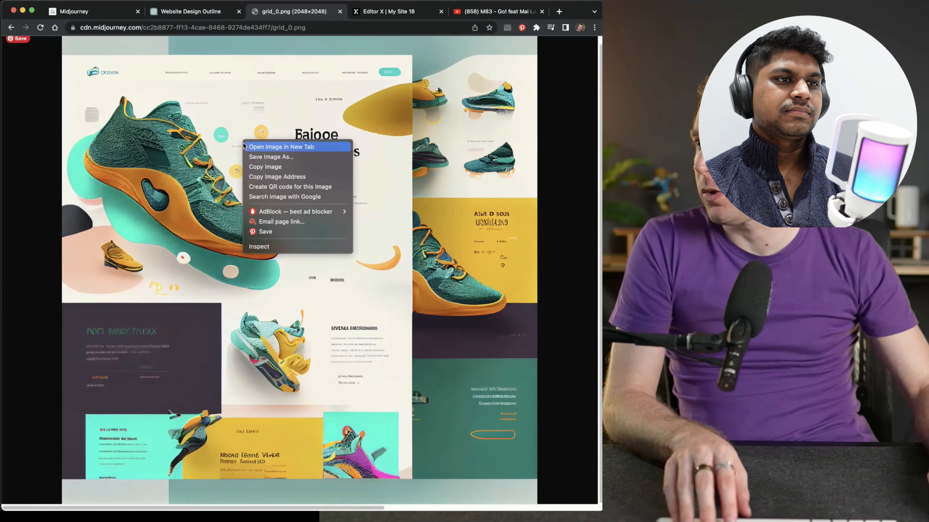
pyautogui.click(272, 157)
pyautogui.press('Return')
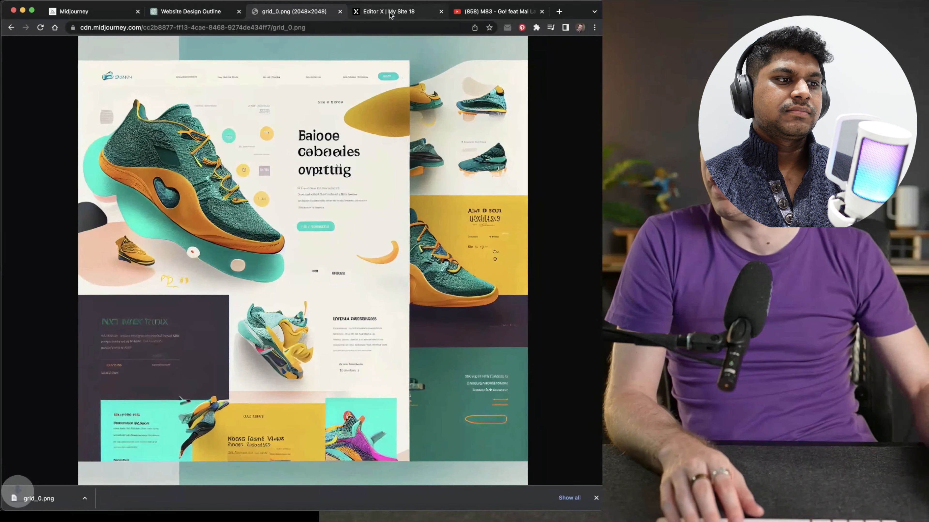
# Return to Editor X and add an image element to the new section below the hero
pyautogui.hotkey('ctrl', 'Tab')
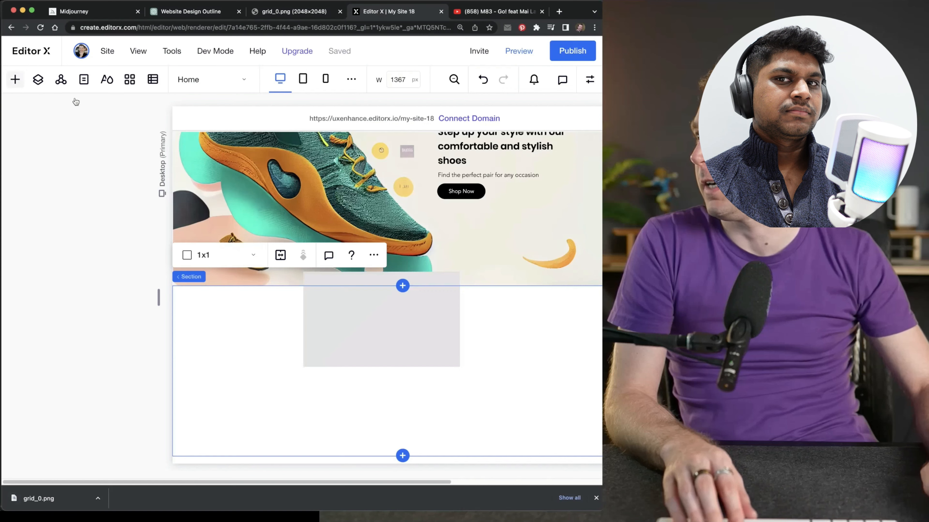
pyautogui.click(15, 79)
pyautogui.click(146, 230)
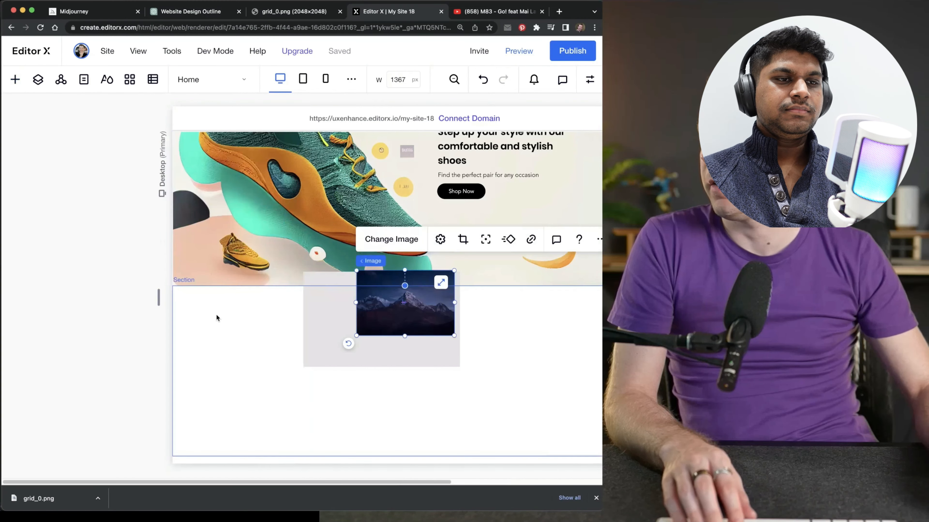
# Replace the placeholder mountain picture by uploading the full Midjourney website design PNG from the Downloads folder
pyautogui.click(379, 239)
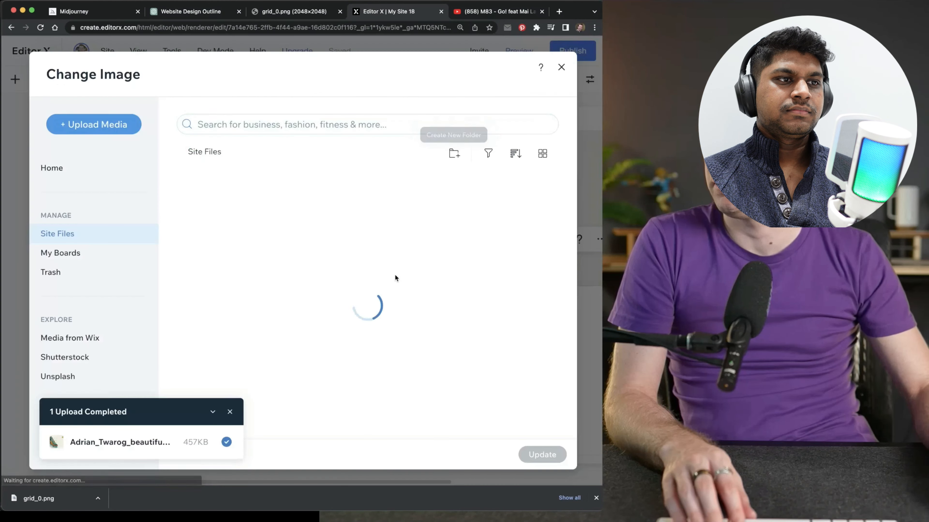
pyautogui.click(99, 126)
pyautogui.click(338, 288)
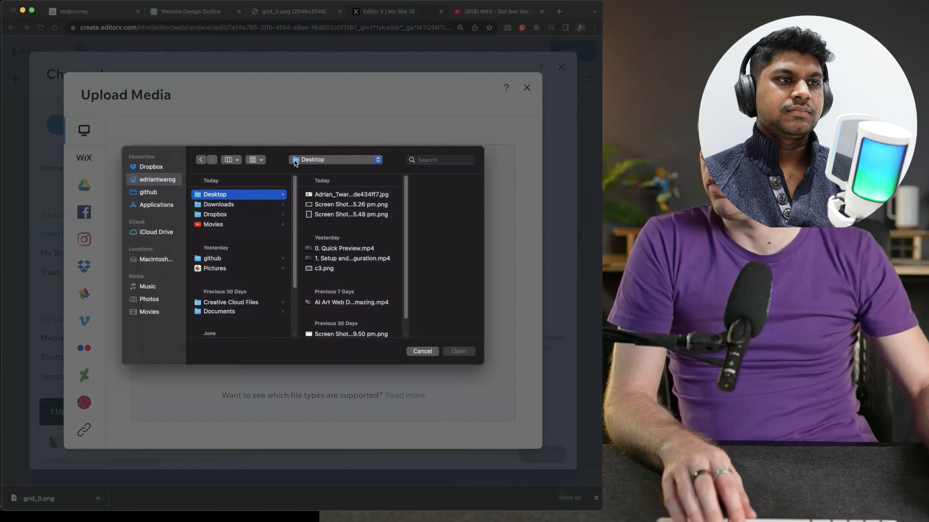
pyautogui.click(232, 204)
pyautogui.click(329, 194)
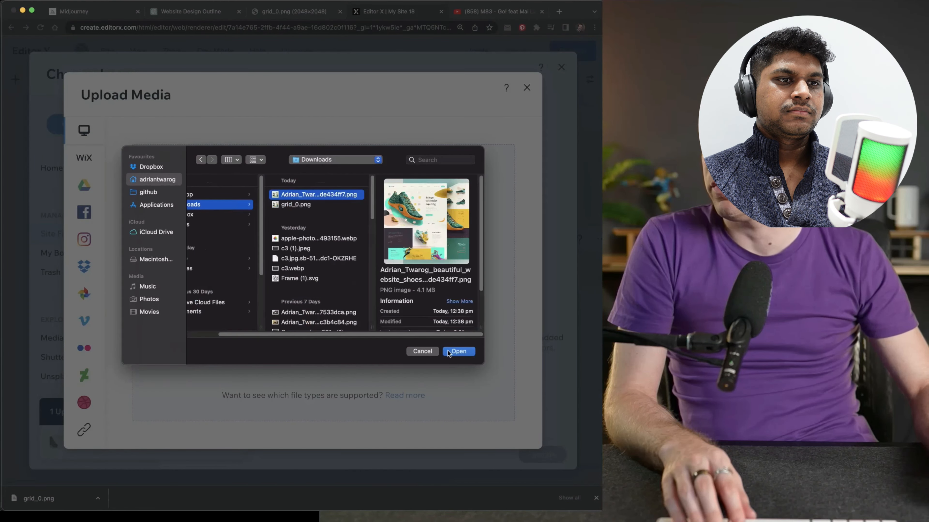
pyautogui.click(455, 352)
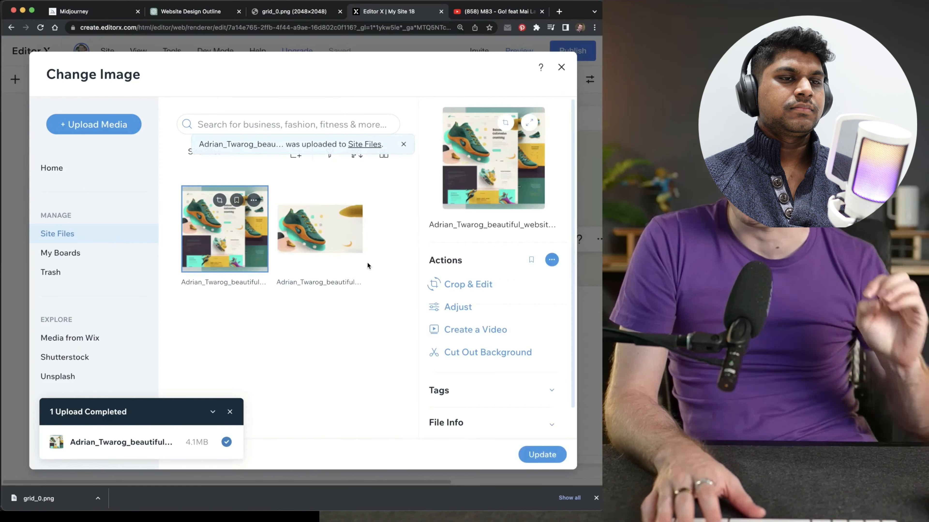
pyautogui.click(542, 455)
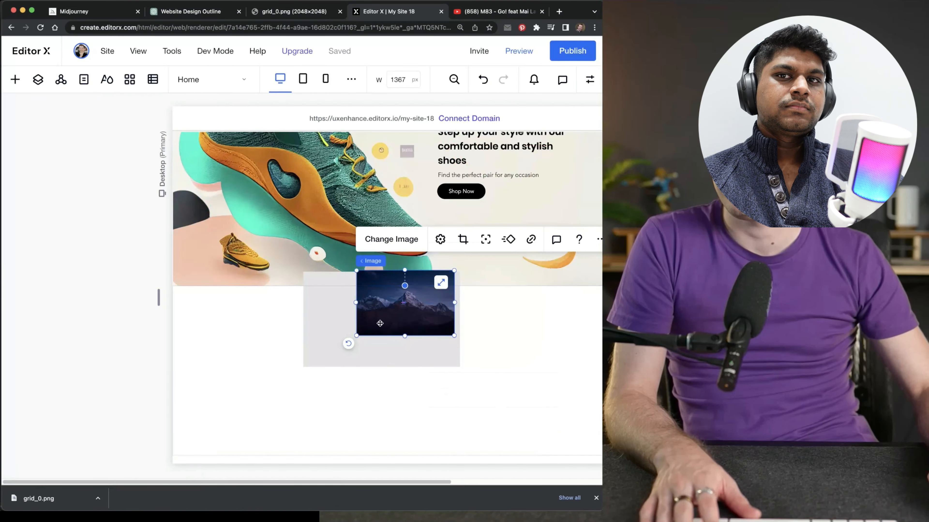
# Place the design image to the left of the container within the blank section and show the container's fill settings
pyautogui.moveTo(418, 309); pyautogui.dragTo(246, 369)
pyautogui.click(387, 335)
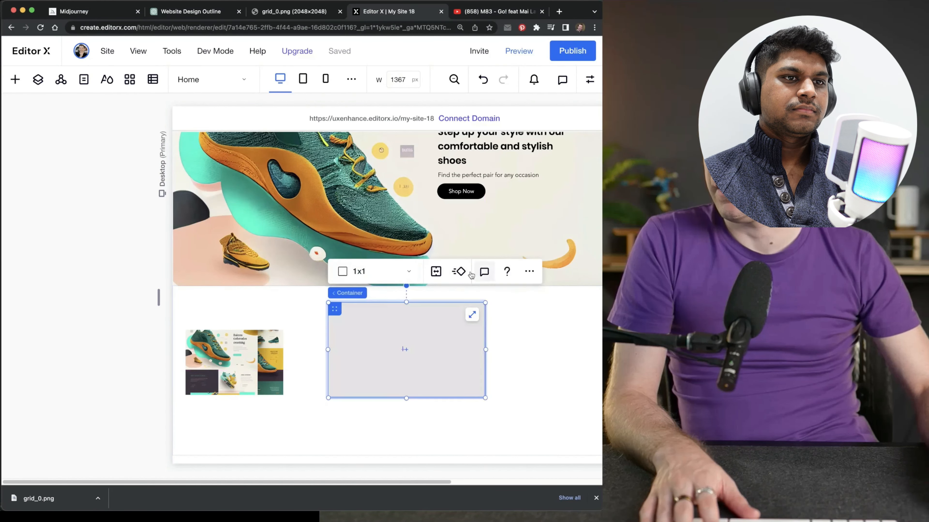
pyautogui.click(590, 79)
pyautogui.scroll(-3, 552, 307)
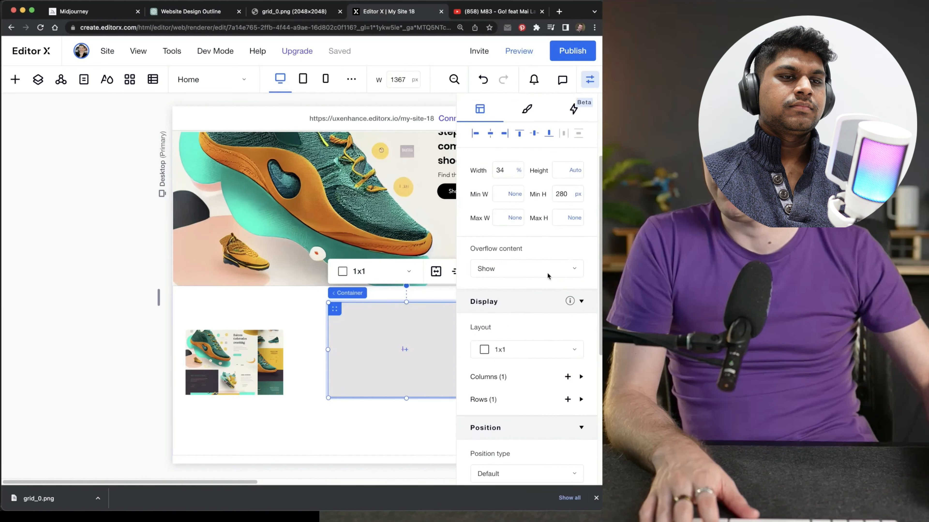
pyautogui.scroll(3, 537, 219)
pyautogui.click(526, 152)
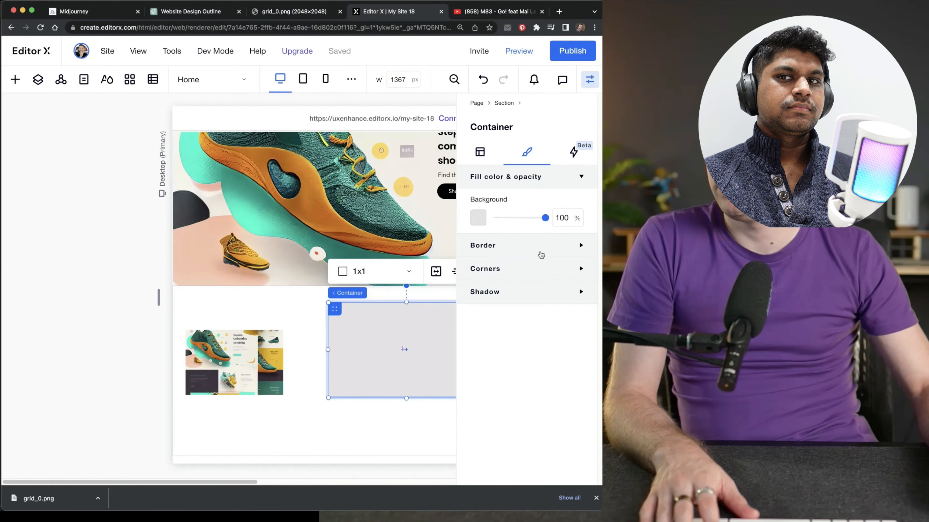
pyautogui.click(475, 216)
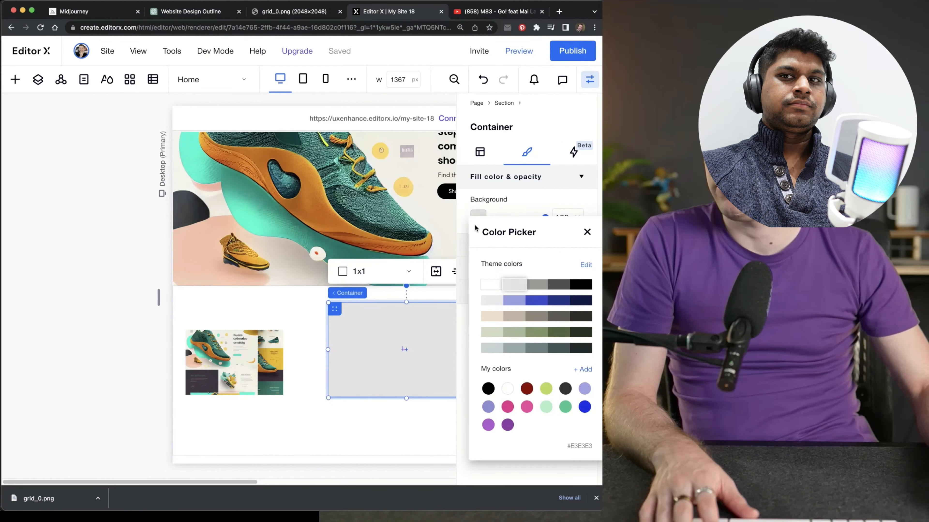
pyautogui.click(583, 371)
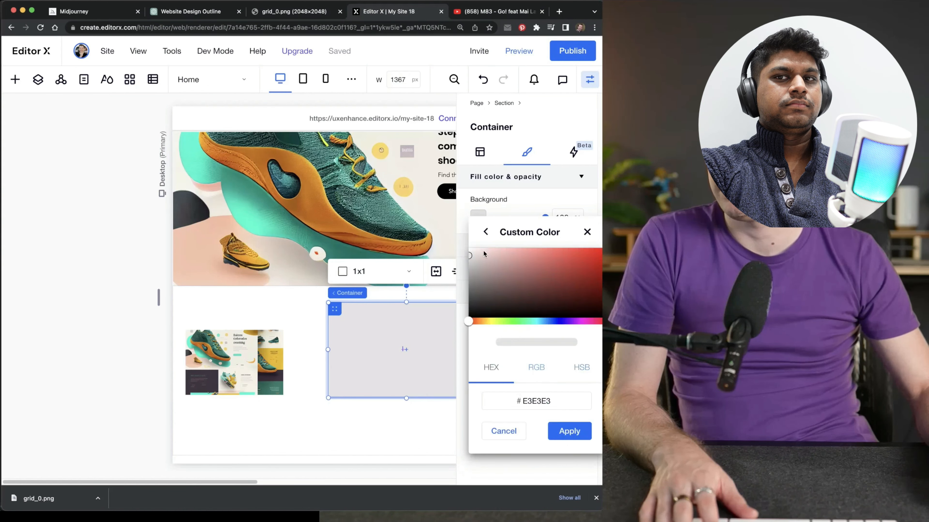
pyautogui.press('Escape')
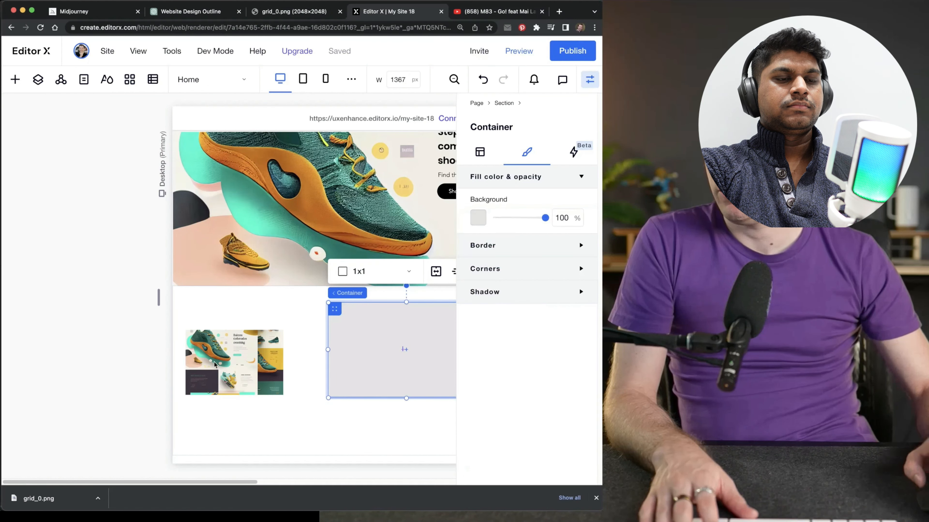
# Open the browser's developer tools for the page and show the body element's styles
pyautogui.press('XF86AudioRaiseVolume')
pyautogui.press('super+alt+i')
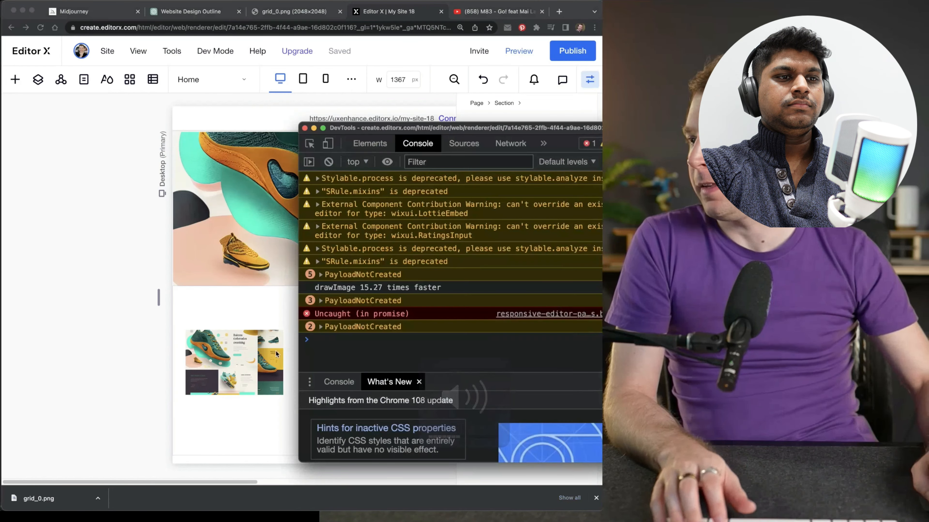
pyautogui.click(376, 142)
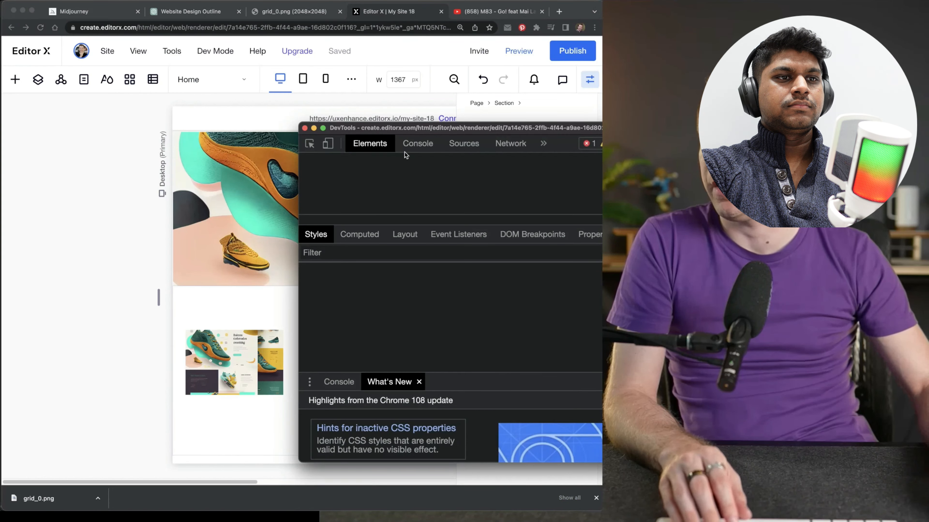
pyautogui.click(417, 144)
pyautogui.click(458, 144)
pyautogui.click(374, 144)
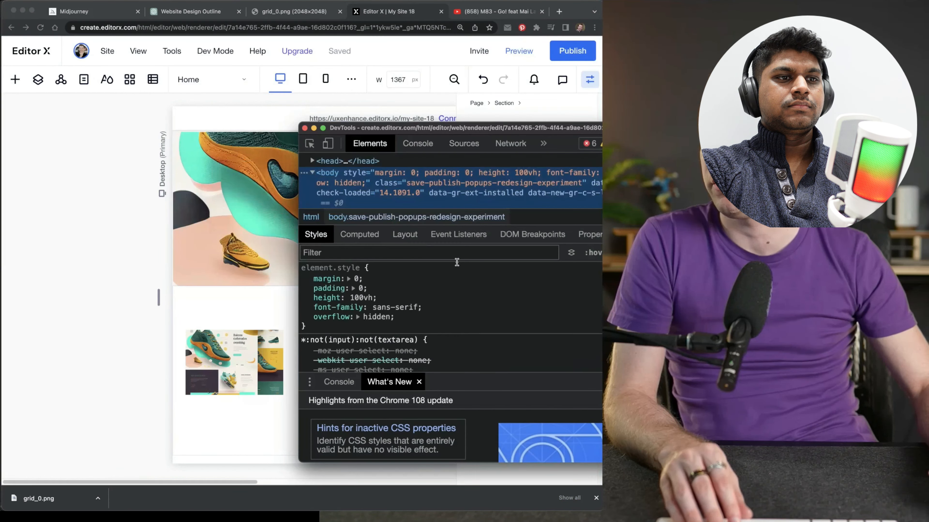
# Add the declaration color: red to the body's inline style
pyautogui.click(388, 269)
pyautogui.write('color')
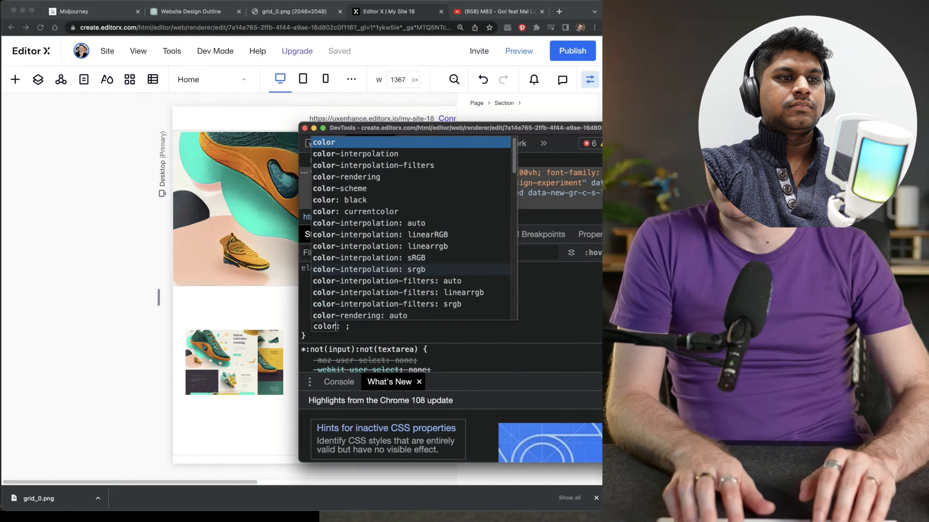
pyautogui.press('Tab')
pyautogui.write('red')
pyautogui.press('Return')
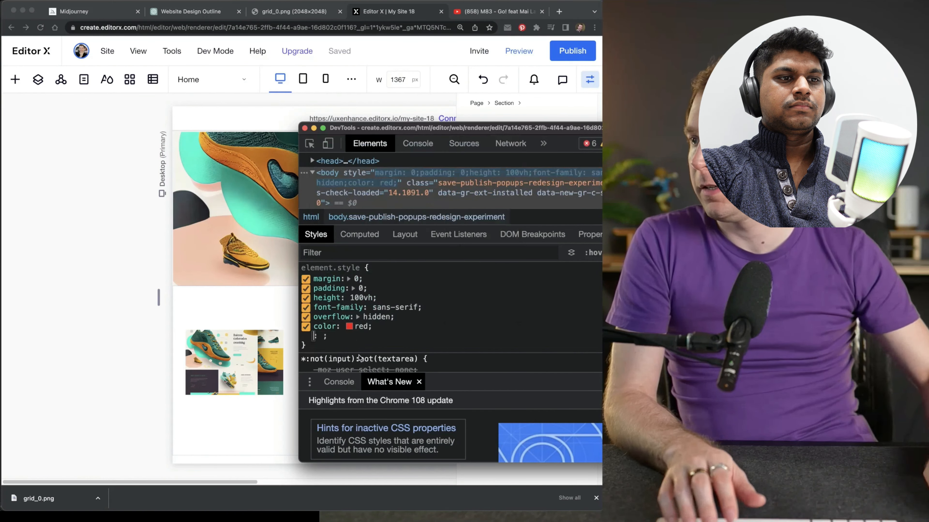
# Sample the design image's dark purple block with the color declaration's eyedropper, and exit the developer tools with that declaration disabled
pyautogui.click(348, 326)
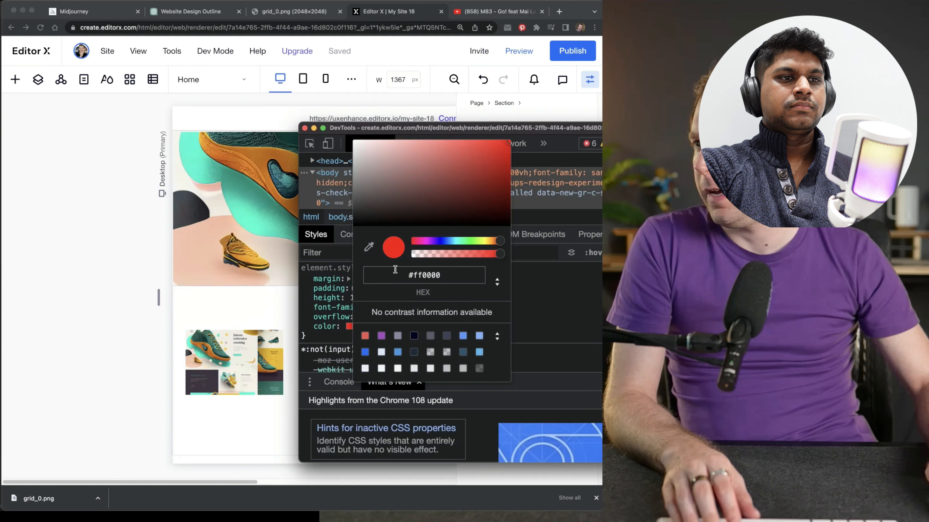
pyautogui.click(369, 247)
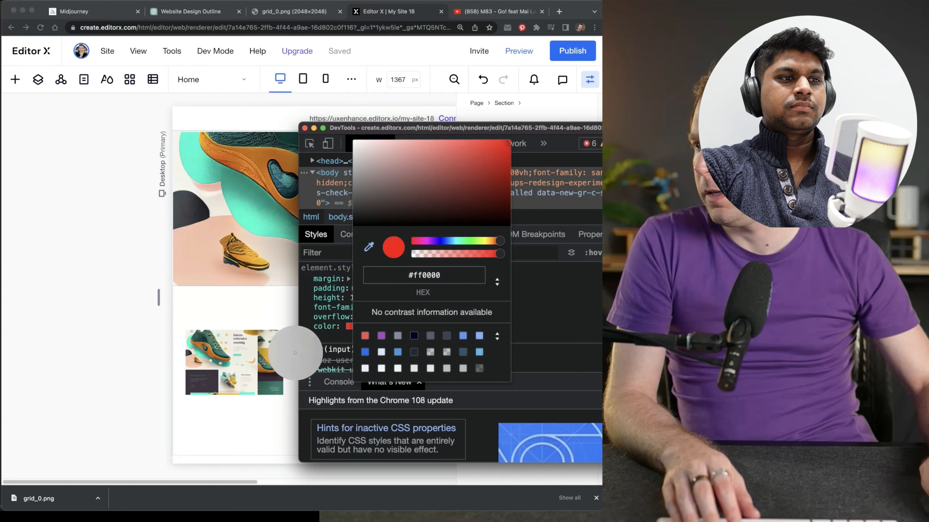
pyautogui.click(215, 386)
pyautogui.press('Escape')
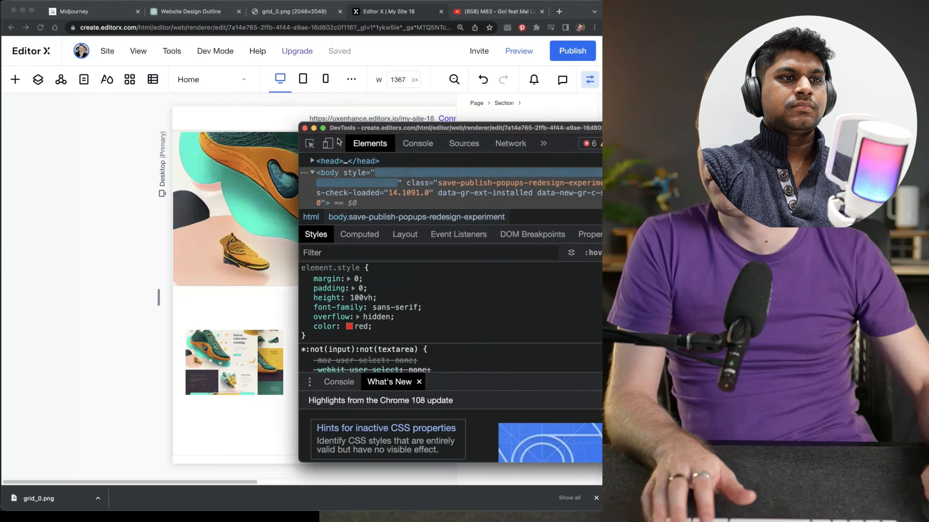
pyautogui.click(306, 326)
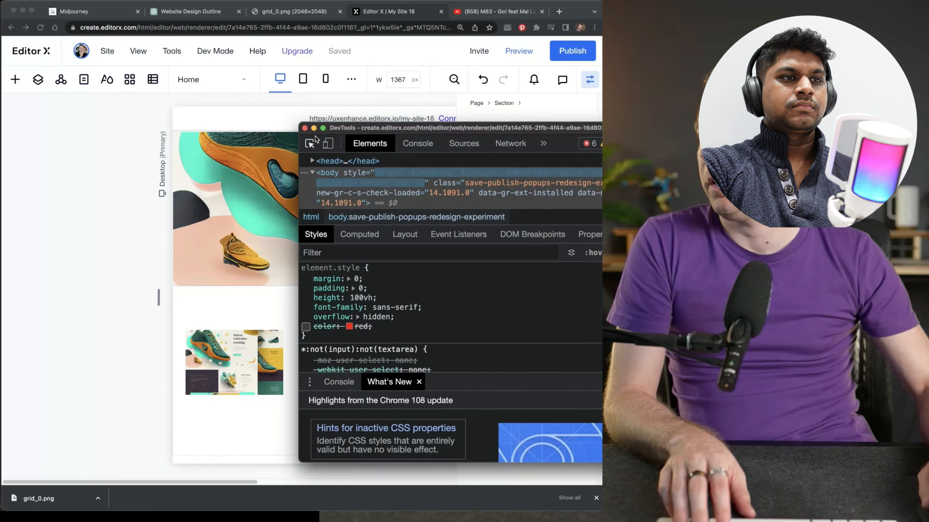
pyautogui.click(304, 128)
# Set the container's background to the custom color #3E3442
pyautogui.click(479, 223)
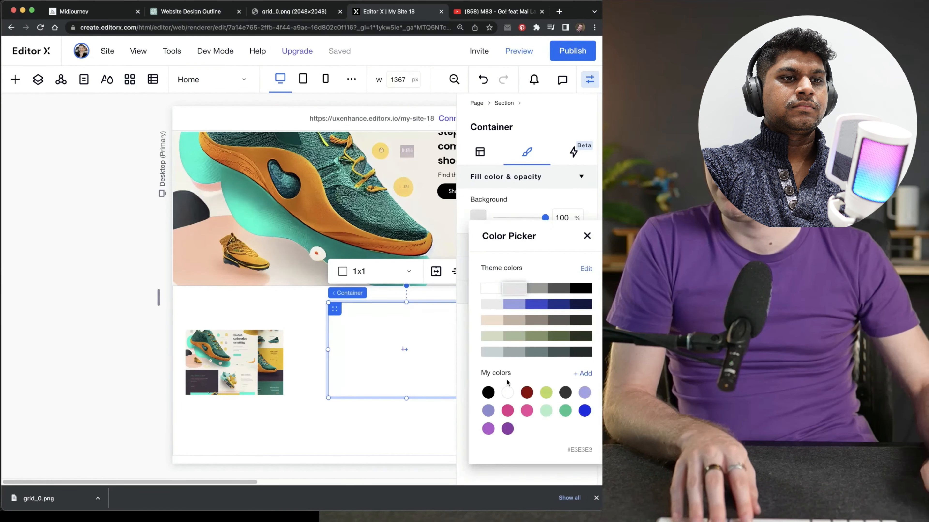
pyautogui.click(585, 374)
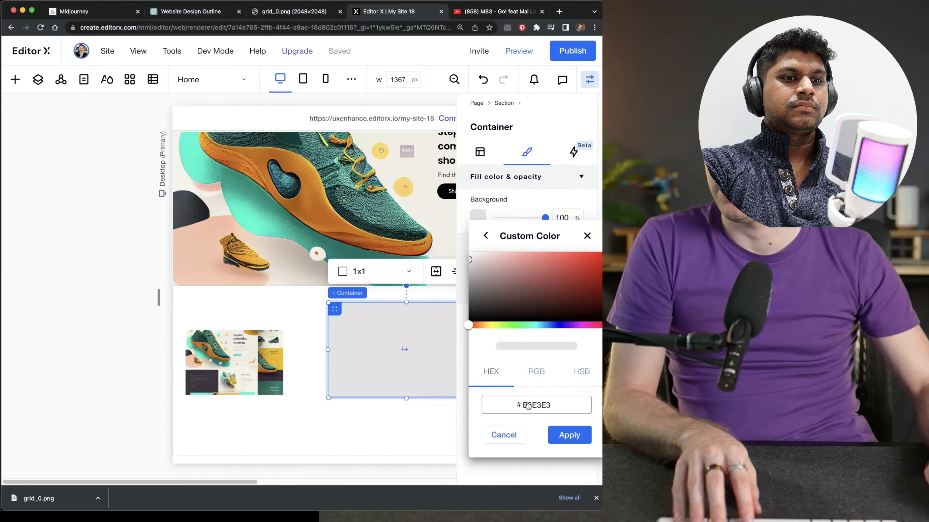
pyautogui.write('3E3442')
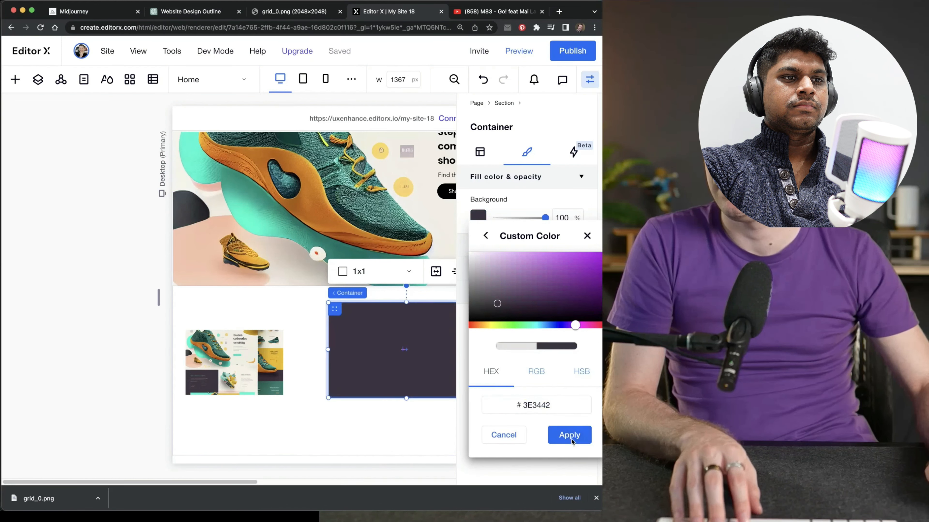
pyautogui.click(569, 435)
# Move the design image up onto the hero and place the dark container flush in the new section's upper-left corner
pyautogui.click(383, 352)
pyautogui.moveTo(238, 354); pyautogui.dragTo(250, 244)
pyautogui.moveTo(353, 333); pyautogui.dragTo(243, 329)
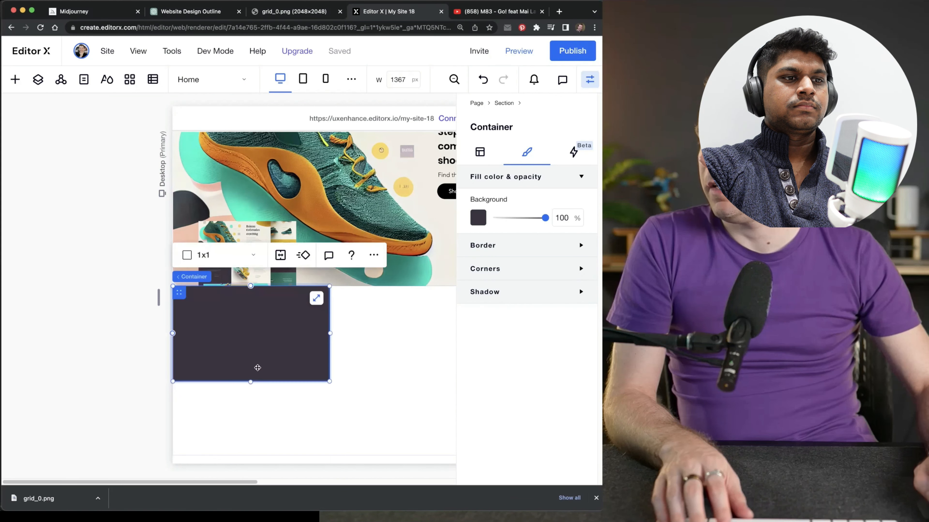
# Stretch the dark container down to the section's lower edge and move the design image across the hero below its tagline
pyautogui.moveTo(250, 381); pyautogui.dragTo(293, 481)
pyautogui.click(368, 388)
pyautogui.click(190, 282)
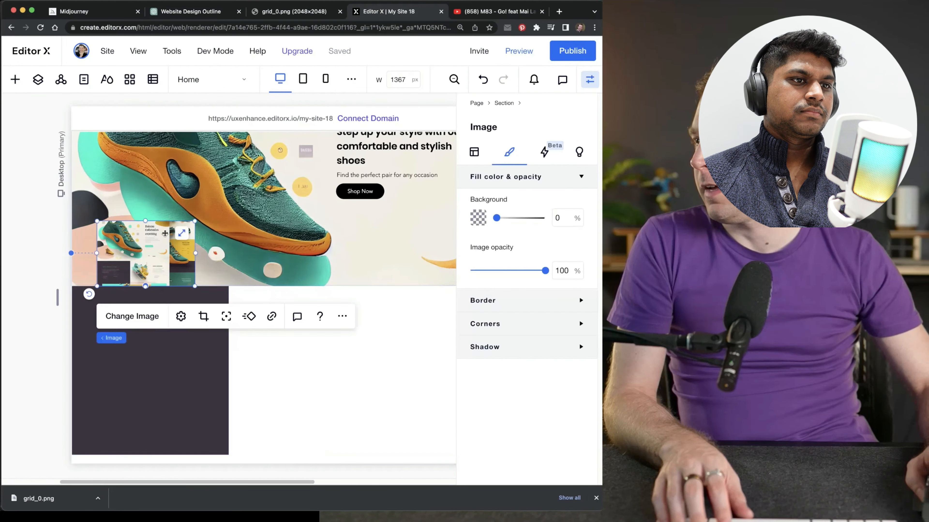
pyautogui.moveTo(190, 282); pyautogui.dragTo(381, 255)
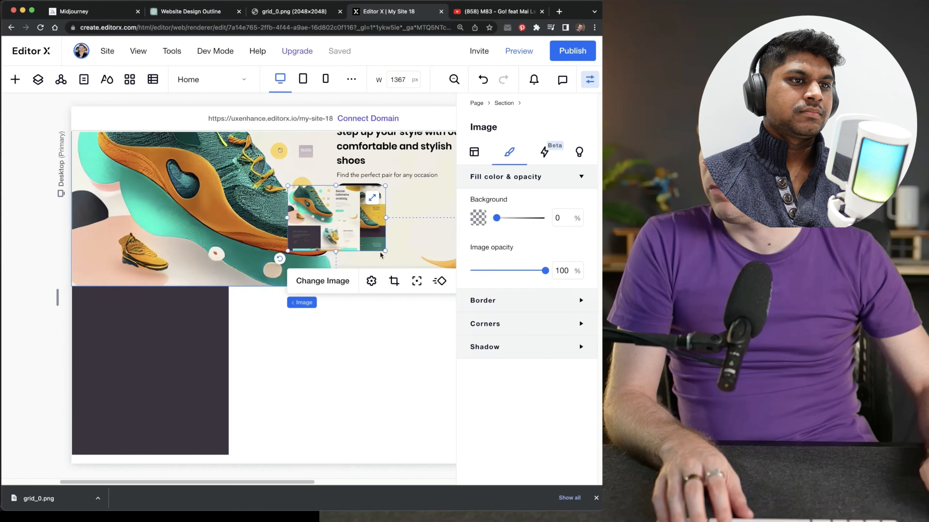
# Sample the design image's cream background with the color declaration's eyedropper and exit the developer tools
pyautogui.click(318, 344)
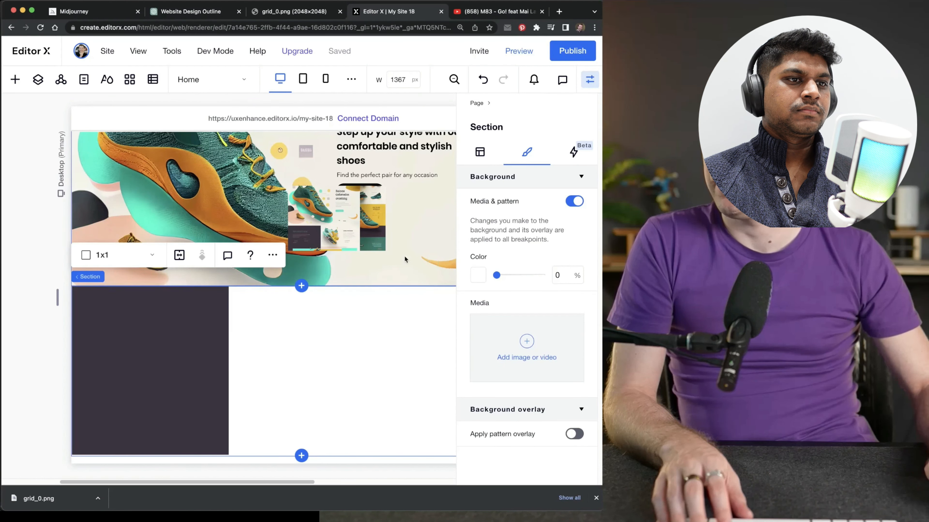
pyautogui.click(327, 223)
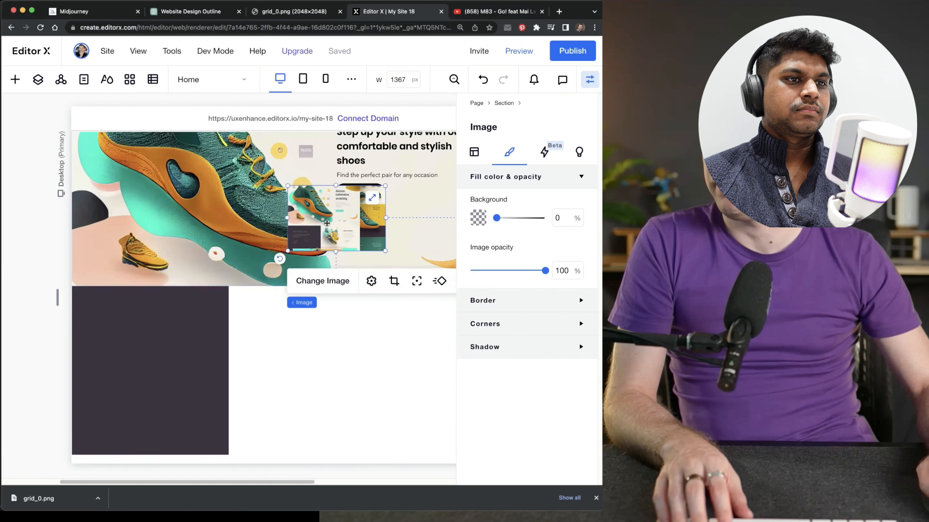
pyautogui.press('super+alt+i')
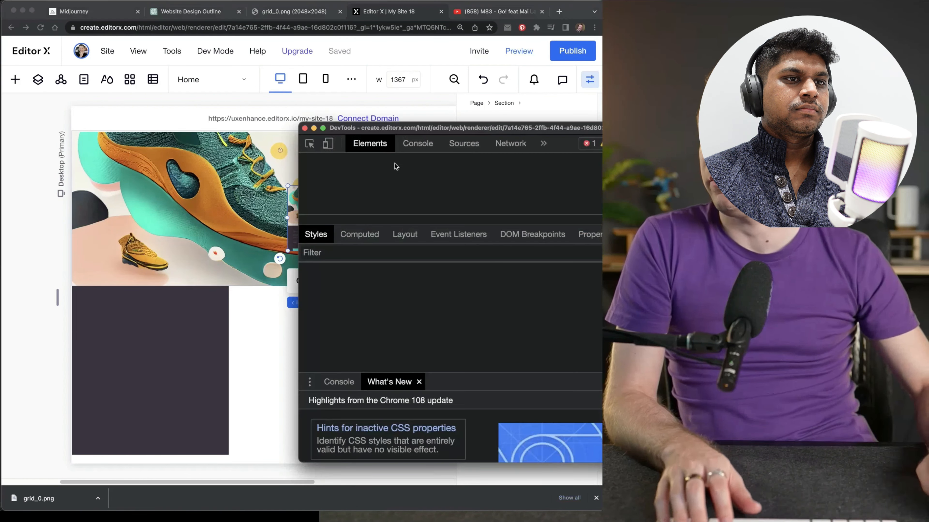
pyautogui.click(349, 326)
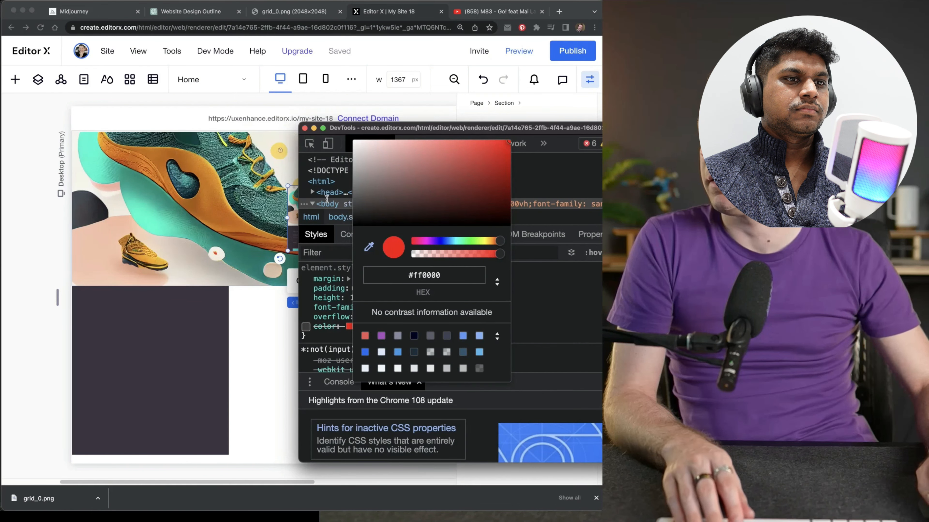
pyautogui.press('Escape')
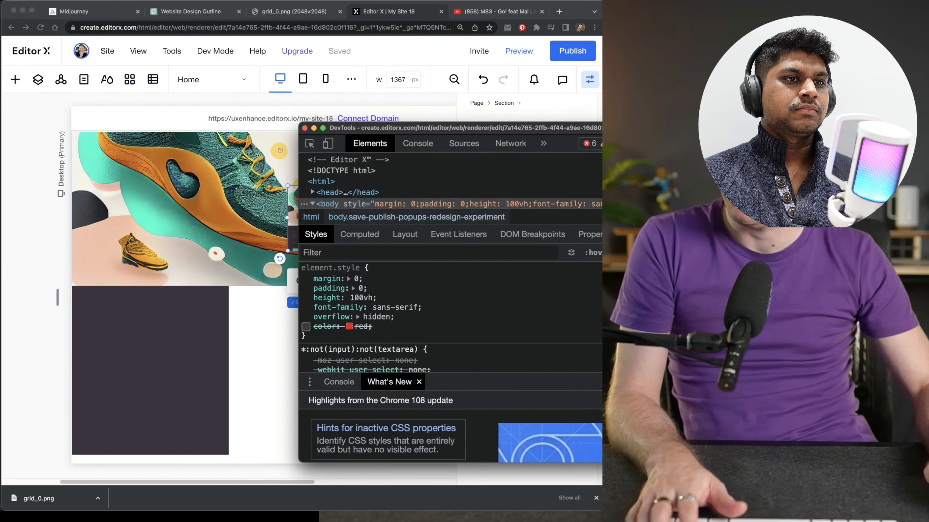
pyautogui.press('super+alt+i')
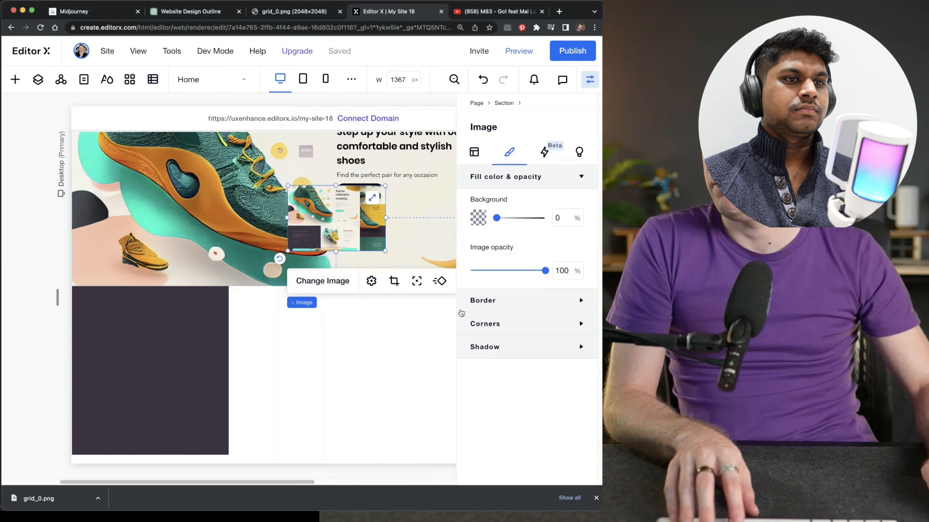
# Set the new section's background to a custom color using the copied cream hex value
pyautogui.click(332, 369)
pyautogui.click(479, 152)
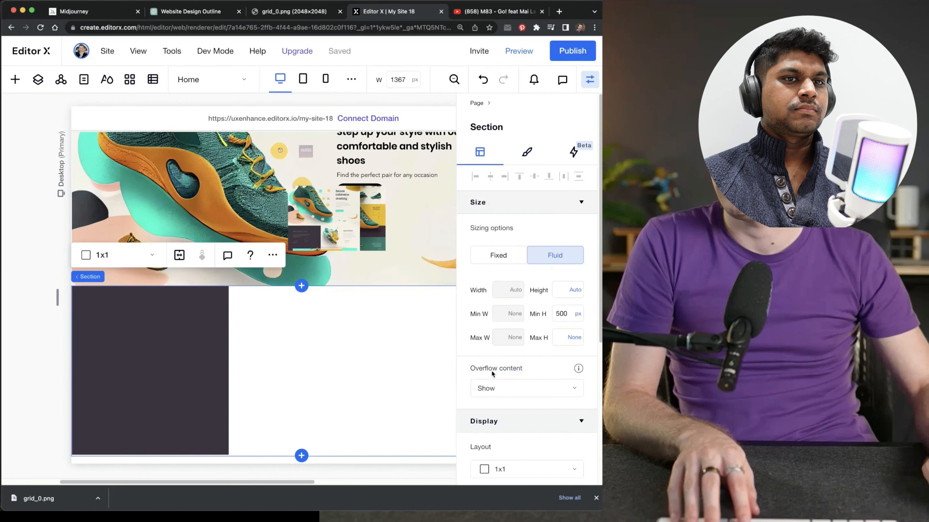
pyautogui.click(526, 151)
pyautogui.click(477, 274)
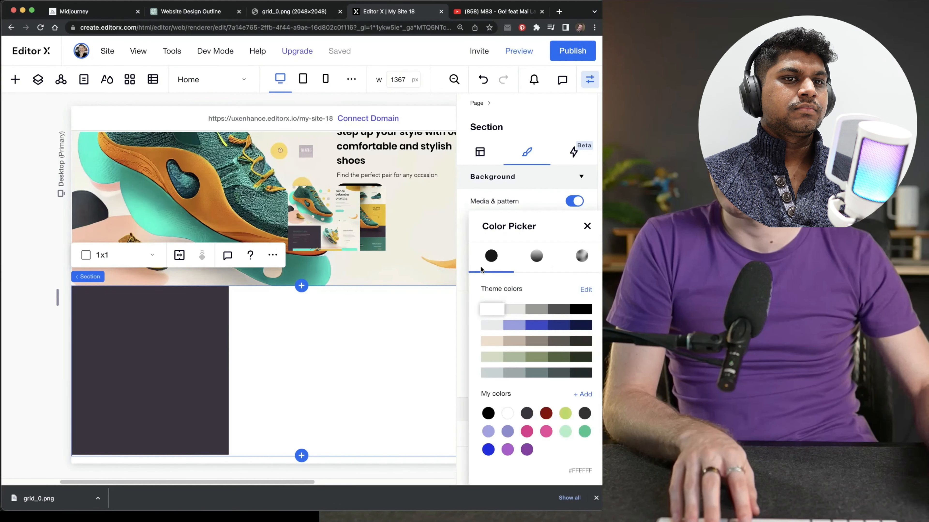
pyautogui.click(582, 394)
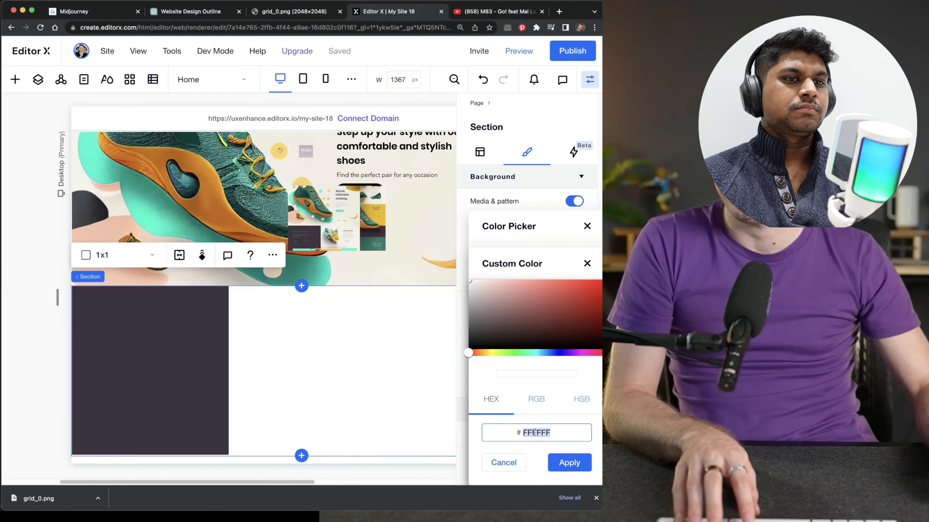
pyautogui.write('F0EBE0')
pyautogui.click(569, 464)
# Move the design image from the hero down onto the dark container
pyautogui.click(394, 264)
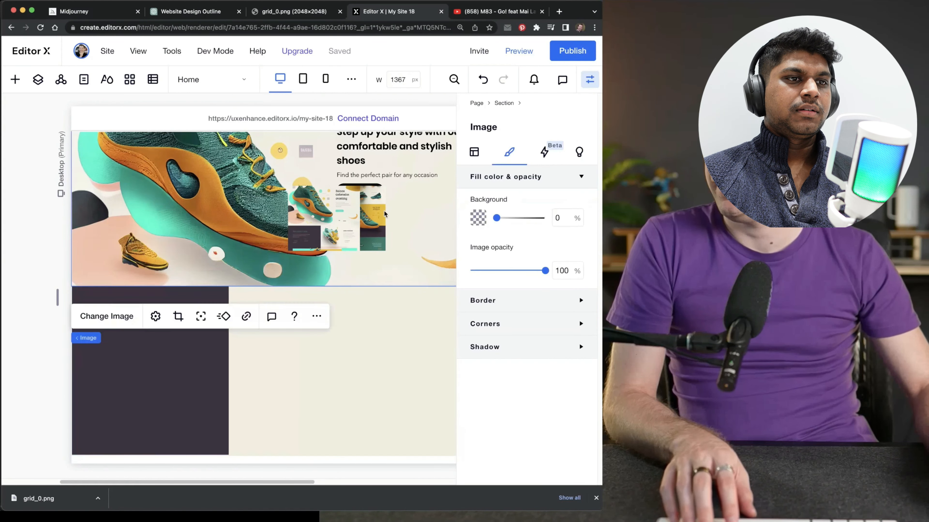
pyautogui.click(362, 216)
pyautogui.moveTo(353, 206); pyautogui.dragTo(185, 375)
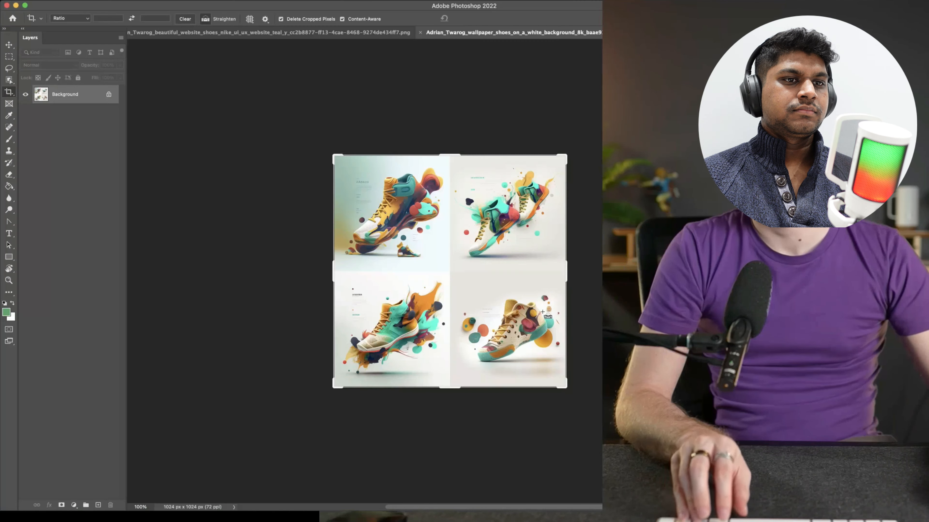
# In Photoshop, choose the Object Selection tool for the image with the four shoe renders
pyautogui.click(9, 58)
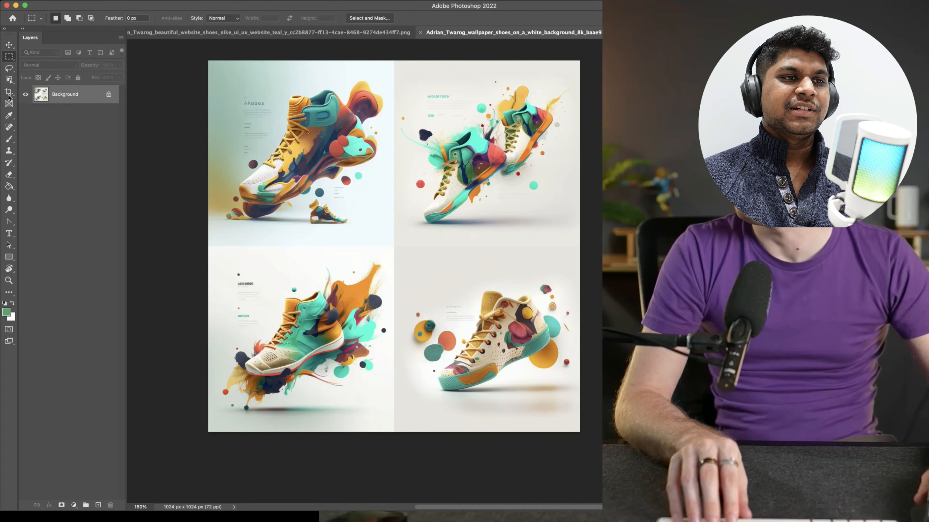
pyautogui.click(9, 81)
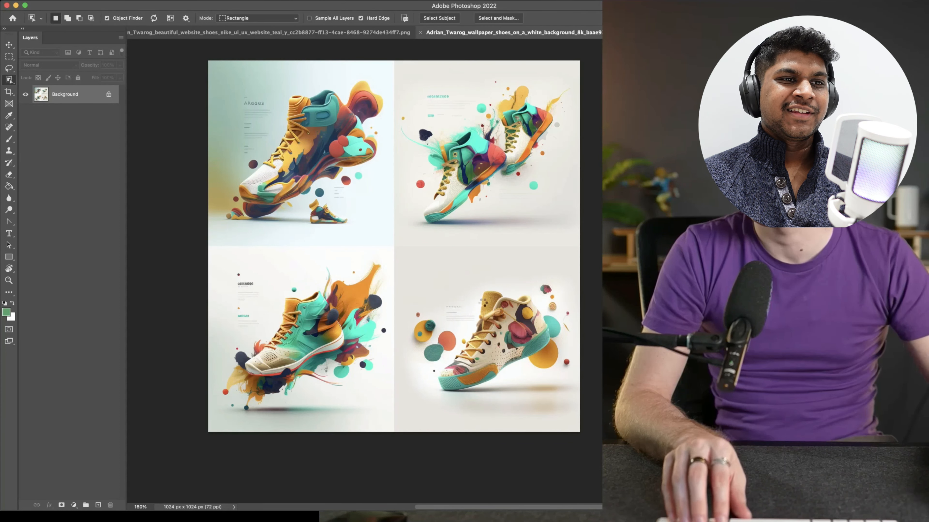
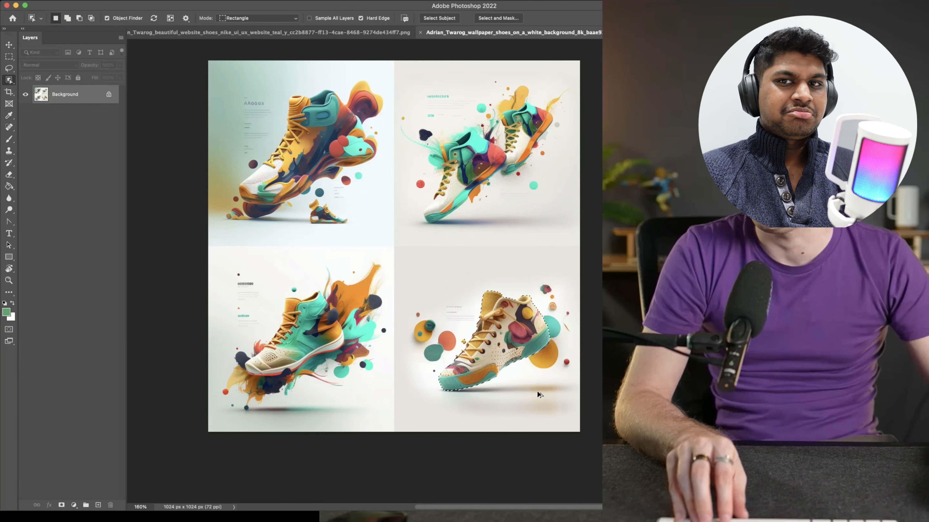
# Add the neighbouring coloured circles to the selection of the beige floral shoe and place the cut-out in a new transparent document
pyautogui.scroll(3, 539, 395)
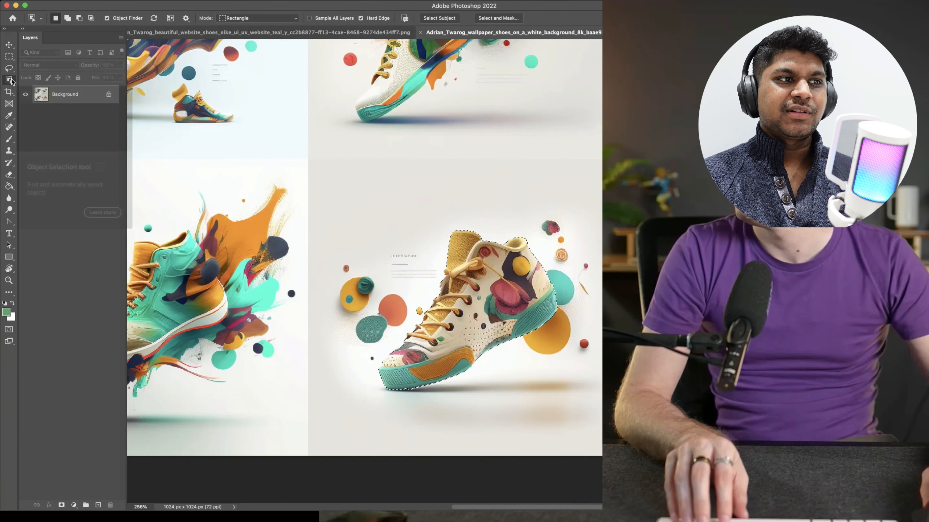
pyautogui.click(360, 298)
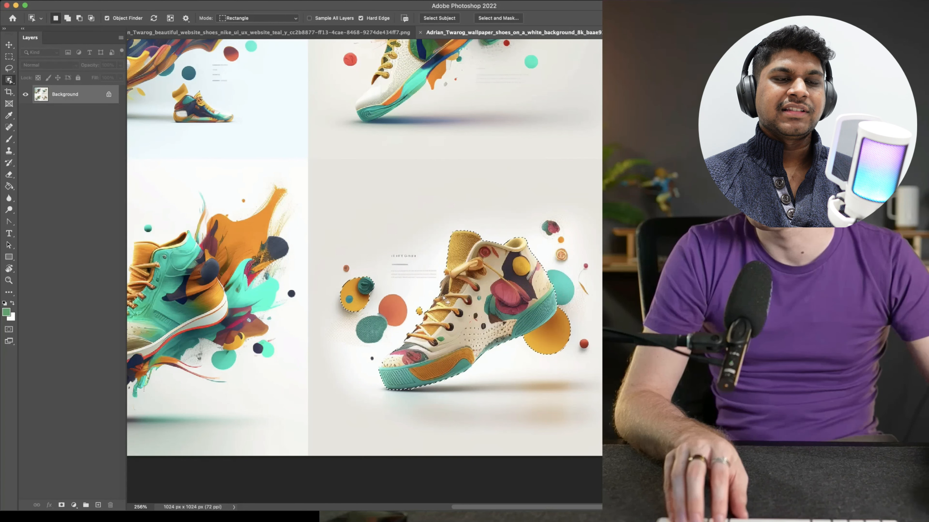
pyautogui.press('shift')
pyautogui.press('BackSpace')
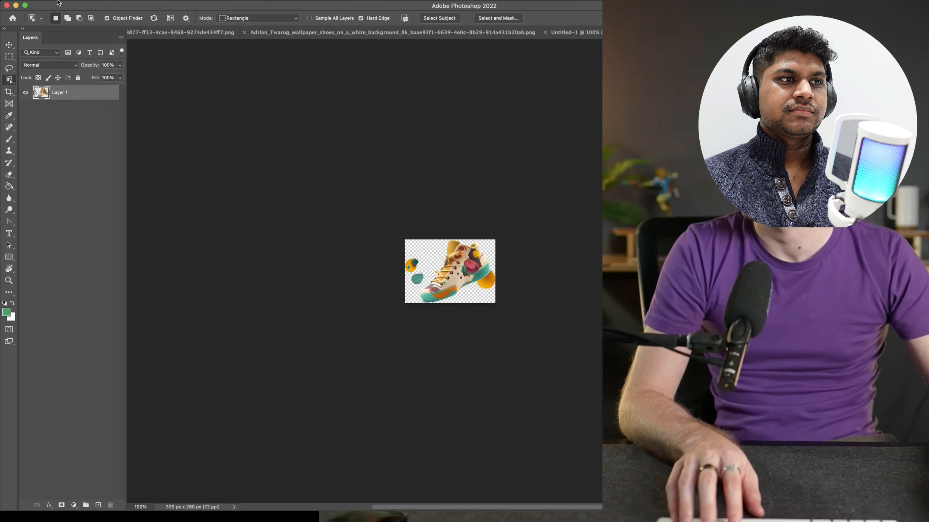
# Export the shoe cut-out document with Save for Web (Legacy)
pyautogui.click(68, 1)
pyautogui.moveTo(116, 123)
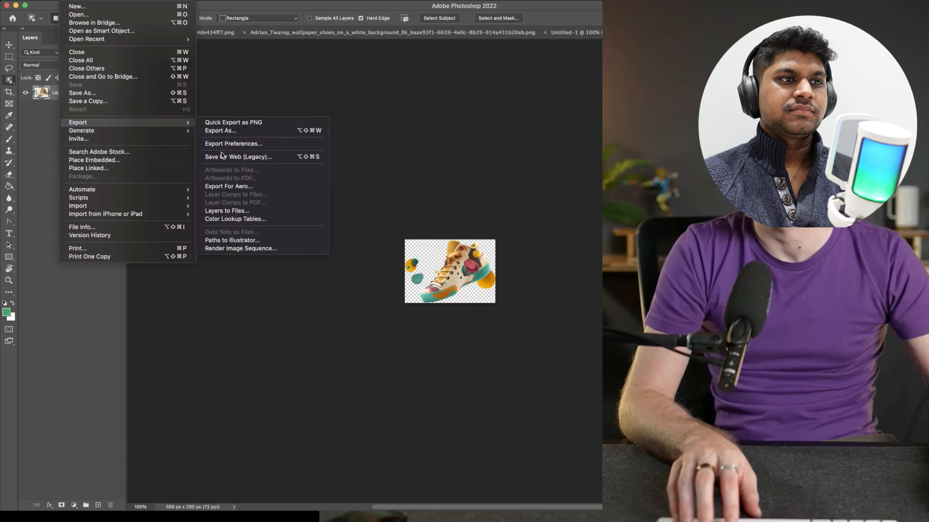
pyautogui.click(235, 156)
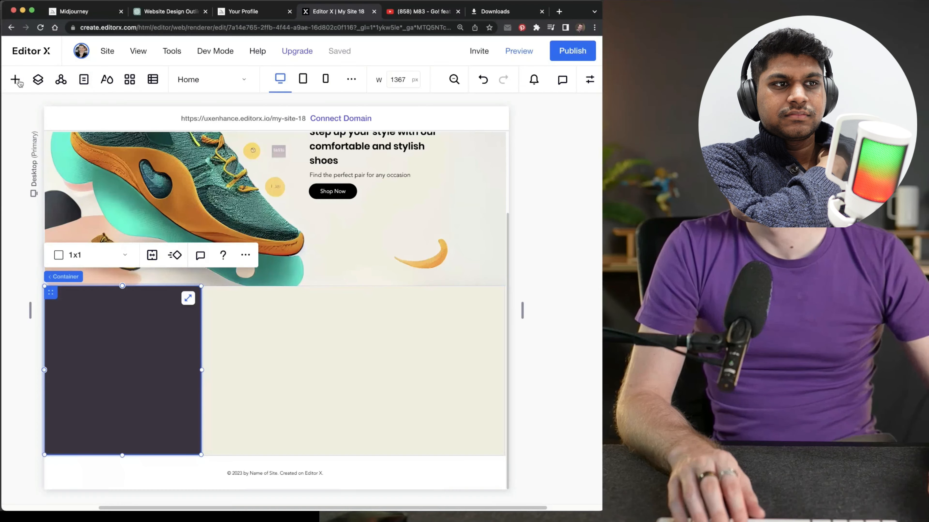
# In Editor X, add an image element to the cream area, replace its picture with the uploaded shoe cut-out and place it beside the dark container
pyautogui.click(15, 80)
pyautogui.click(160, 244)
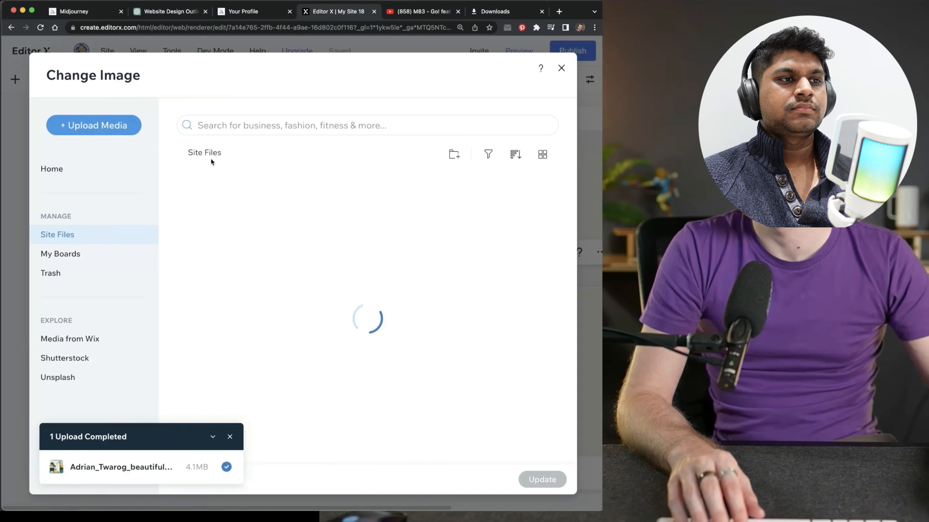
pyautogui.click(96, 124)
pyautogui.click(300, 240)
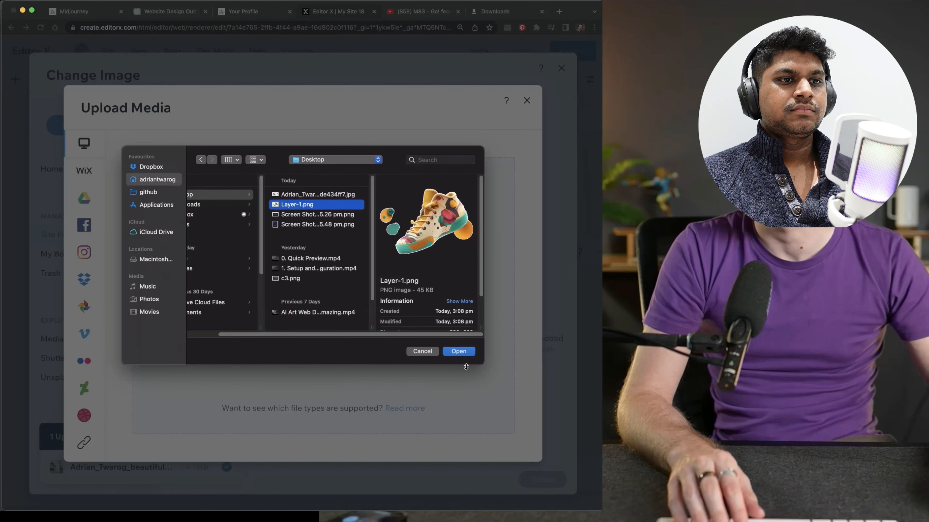
pyautogui.click(459, 351)
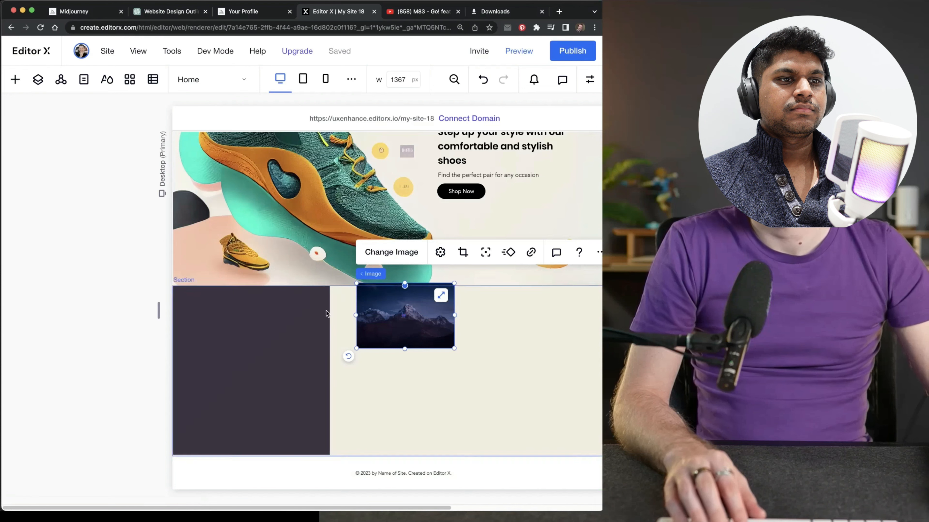
pyautogui.moveTo(412, 314); pyautogui.dragTo(475, 369)
# Open the downloaded grid_0.png to check the layout of the reference design's dark-and-cream section, and return to Editor X
pyautogui.click(169, 12)
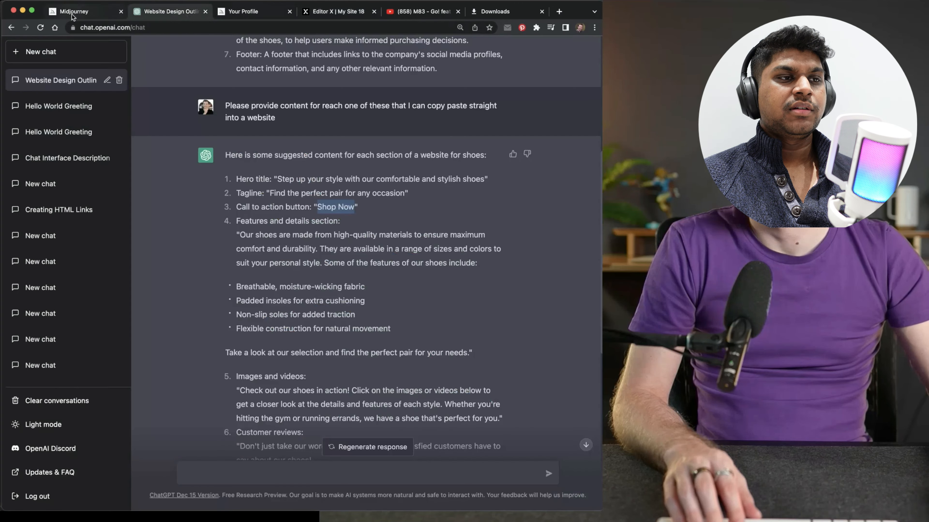
pyautogui.click(73, 12)
pyautogui.click(247, 12)
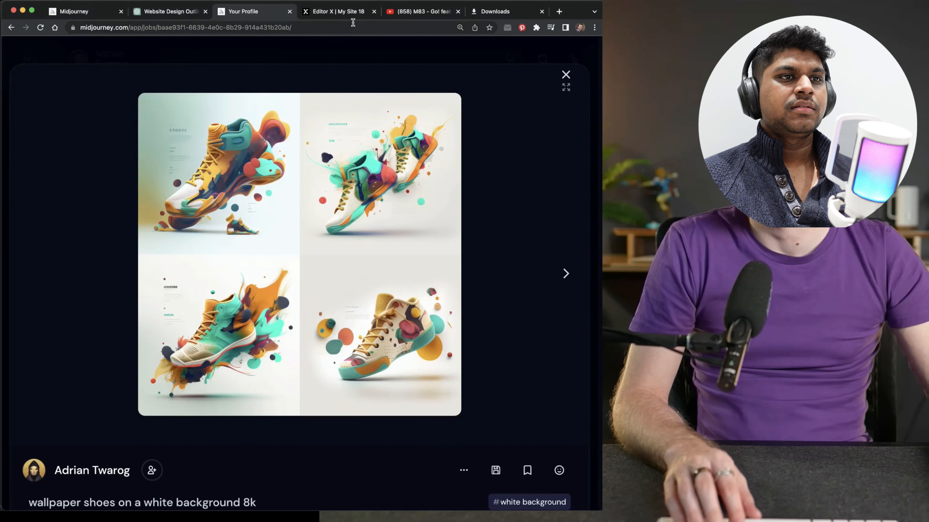
pyautogui.click(479, 11)
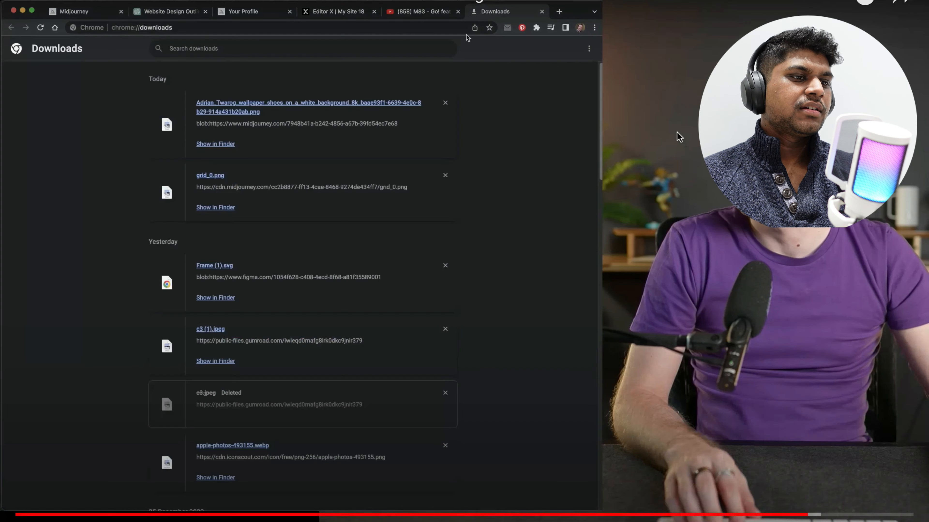
pyautogui.click(219, 175)
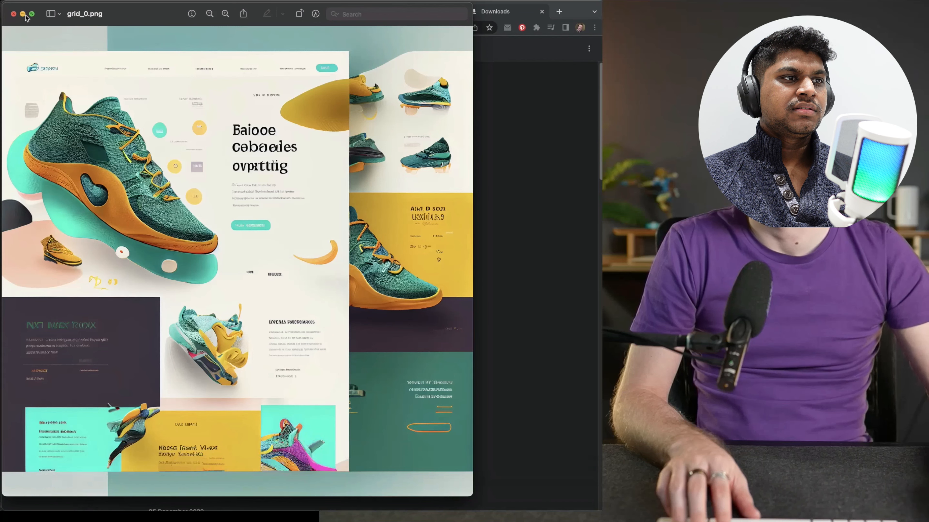
pyautogui.click(14, 14)
pyautogui.click(322, 13)
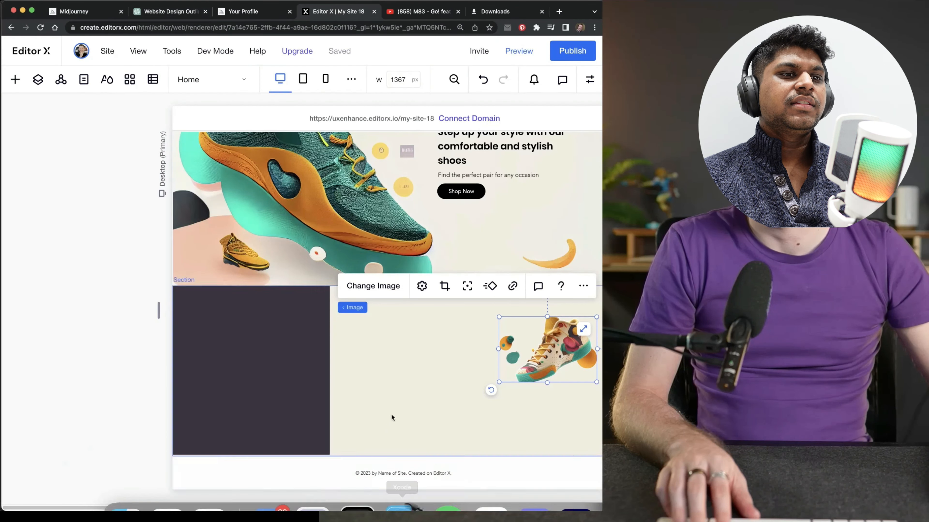
# Apply a 3x1 grid layout to the dark-and-cream section
pyautogui.moveTo(388, 507); pyautogui.dragTo(443, 508)
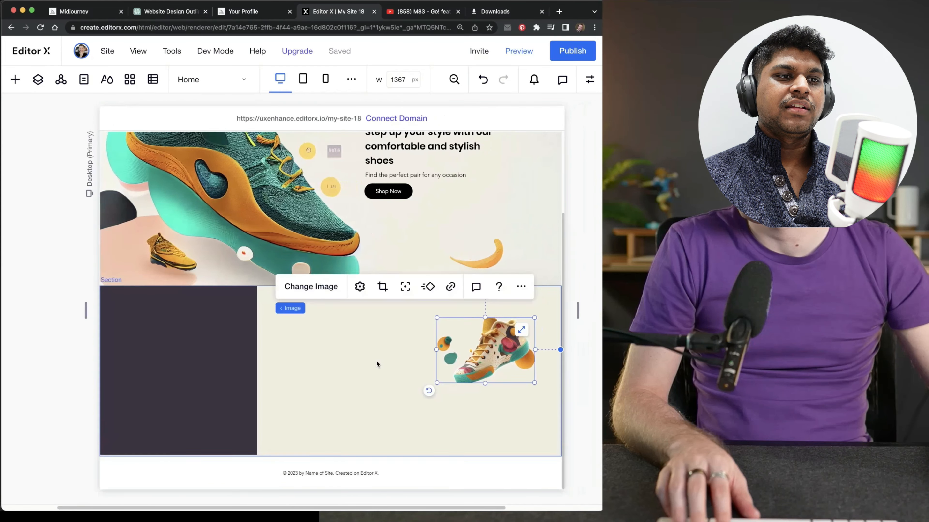
pyautogui.click(291, 300)
pyautogui.click(162, 260)
pyautogui.click(159, 297)
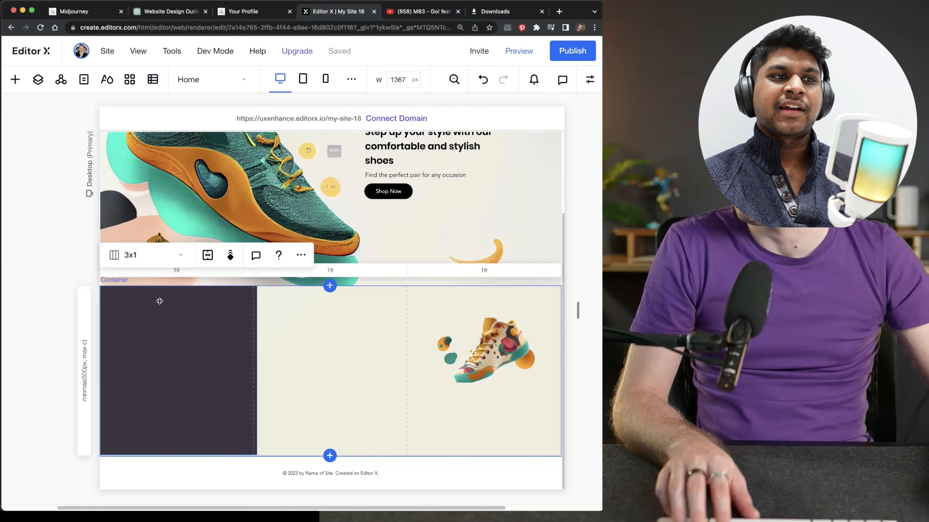
# Stretch the dark container and fit it to the first column of the section's grid
pyautogui.click(189, 324)
pyautogui.click(244, 298)
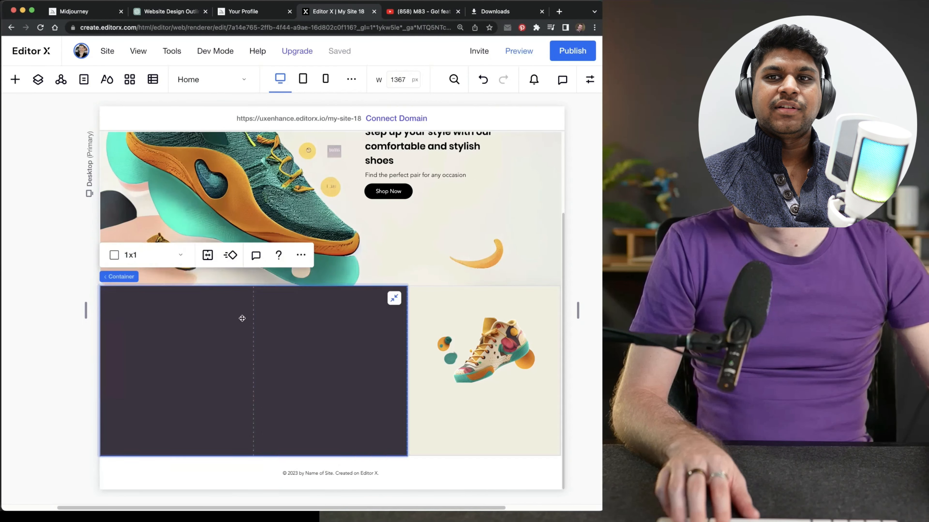
pyautogui.click(393, 298)
pyautogui.moveTo(146, 312); pyautogui.dragTo(233, 360)
pyautogui.moveTo(315, 364); pyautogui.dragTo(200, 333)
pyautogui.click(233, 341)
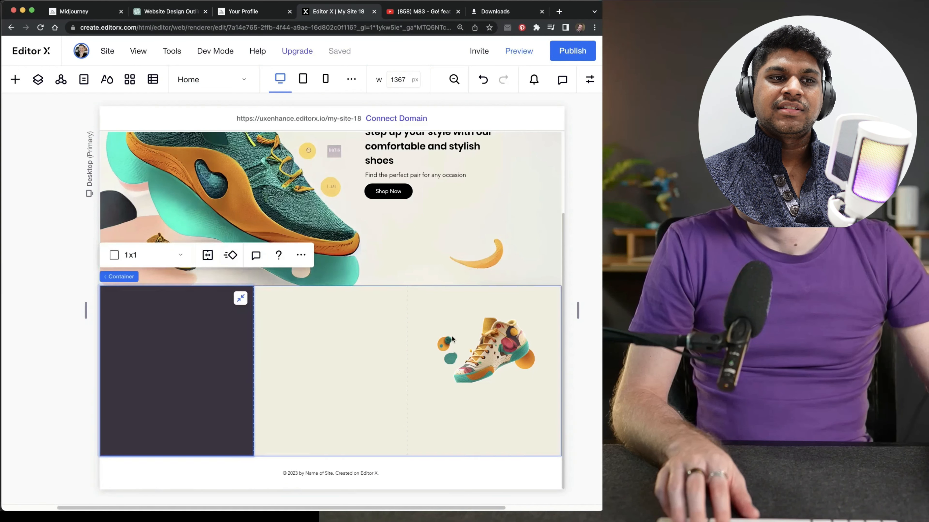
# Move the shoe image into the middle grid column, scale it to fit and centre it there
pyautogui.click(500, 349)
pyautogui.moveTo(501, 350); pyautogui.dragTo(341, 357)
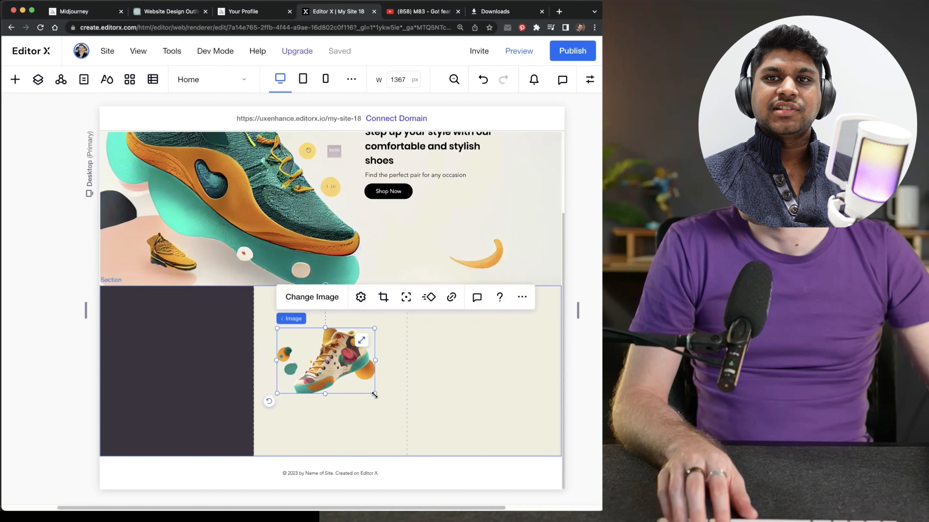
pyautogui.moveTo(375, 394); pyautogui.dragTo(404, 418)
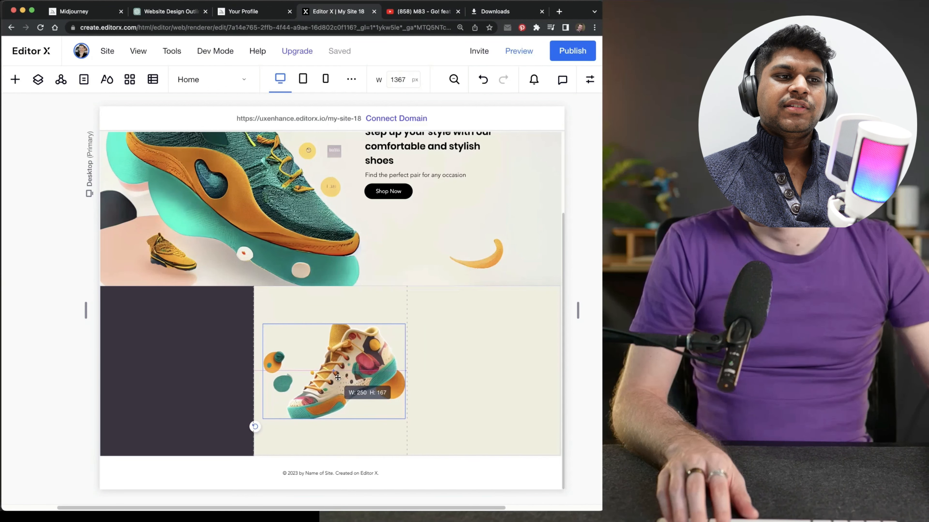
pyautogui.moveTo(338, 378); pyautogui.dragTo(338, 377)
pyautogui.moveTo(269, 336); pyautogui.dragTo(304, 358)
pyautogui.moveTo(351, 382); pyautogui.dragTo(322, 358)
# Dock the shoe image to all four sides of its grid cell and close the image's settings
pyautogui.click(589, 80)
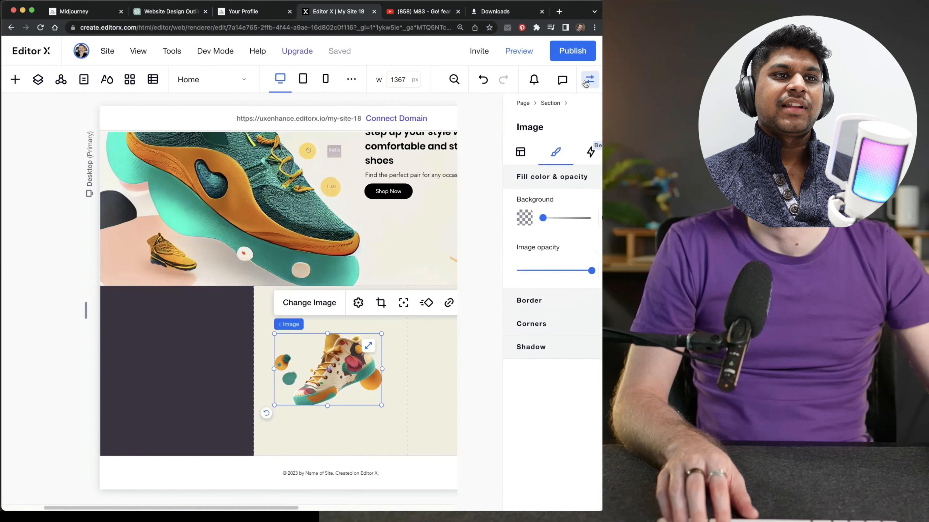
pyautogui.click(485, 160)
pyautogui.scroll(-6, 542, 400)
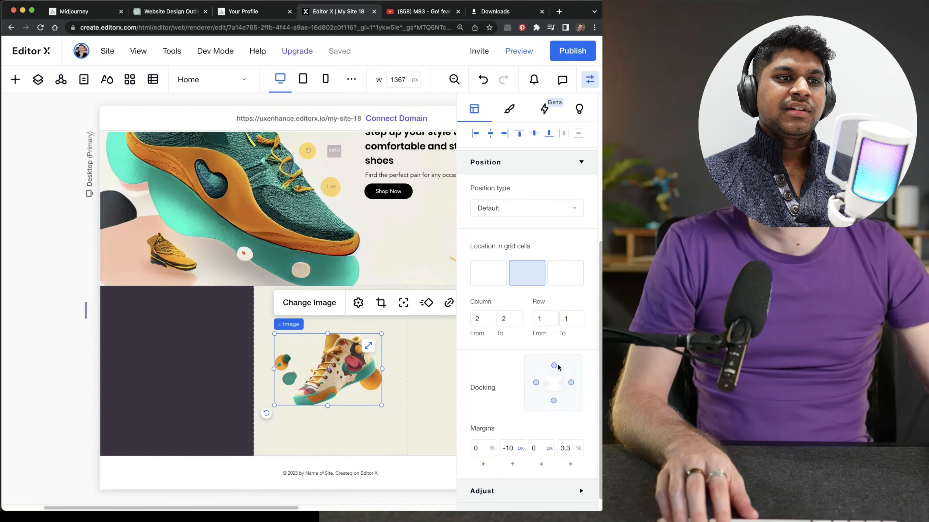
pyautogui.click(554, 365)
pyautogui.click(535, 383)
pyautogui.click(571, 383)
pyautogui.click(553, 401)
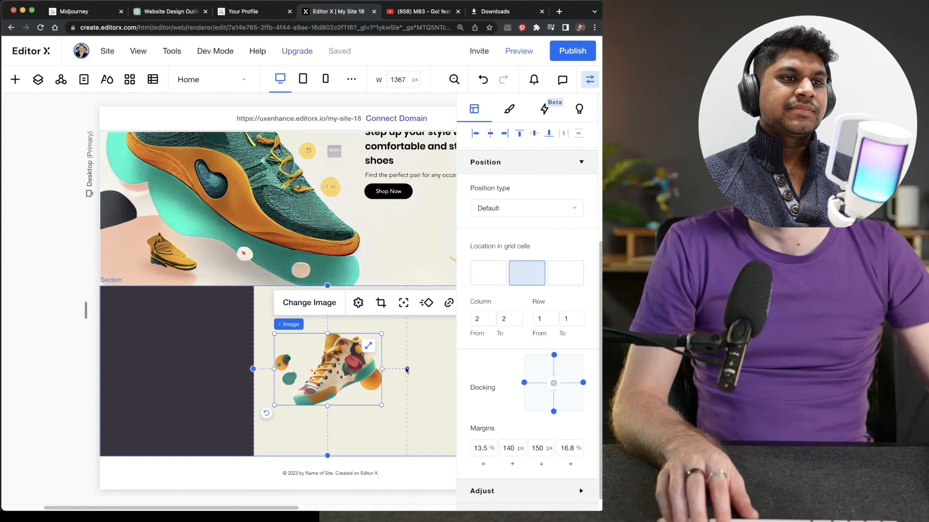
pyautogui.click(436, 352)
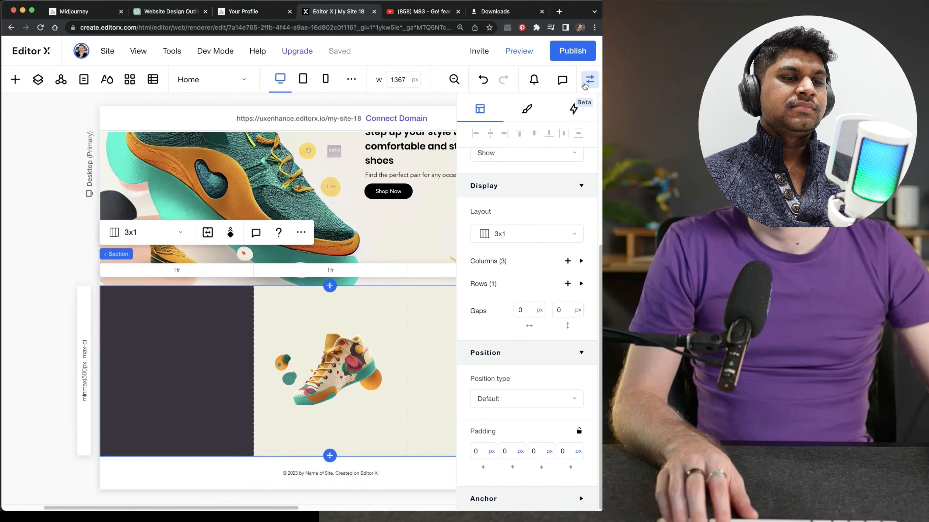
pyautogui.click(584, 86)
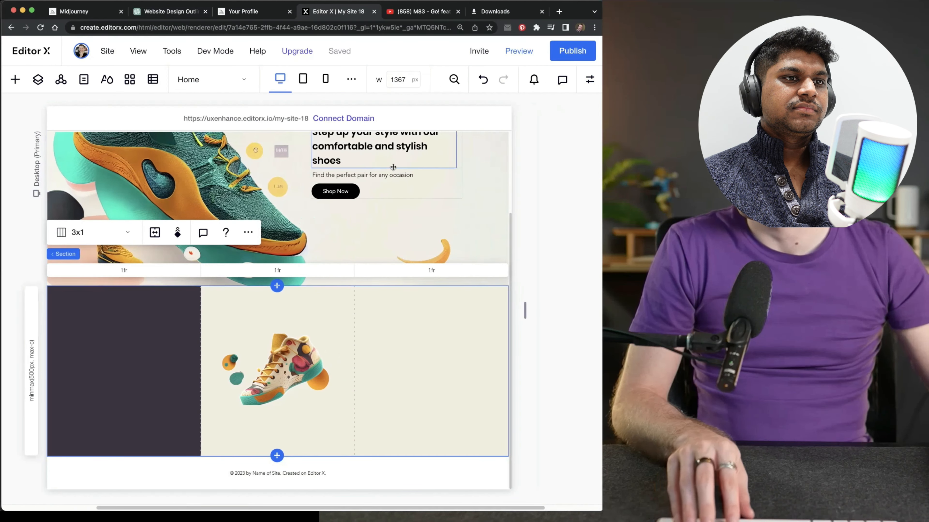
# Add a paragraph text element and position it in the third column of the cream section
pyautogui.click(393, 174)
pyautogui.click(15, 79)
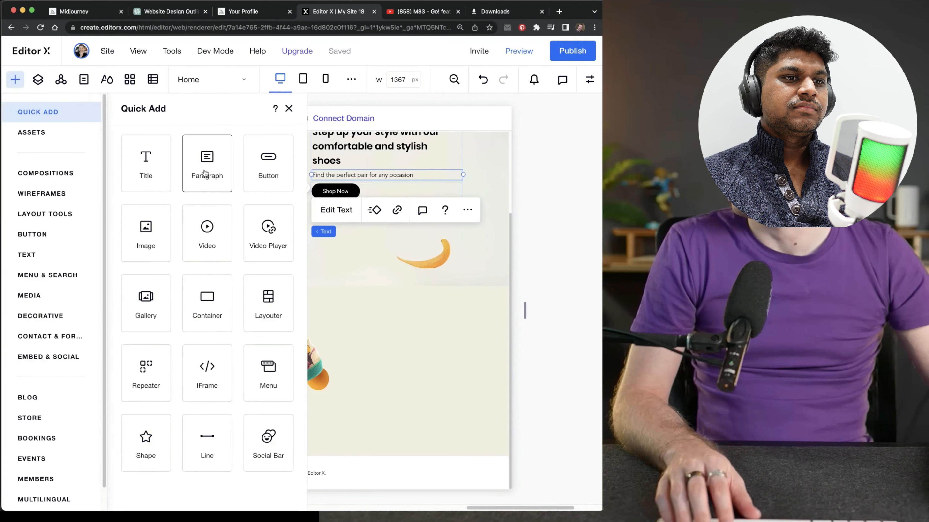
pyautogui.moveTo(207, 176); pyautogui.dragTo(483, 390)
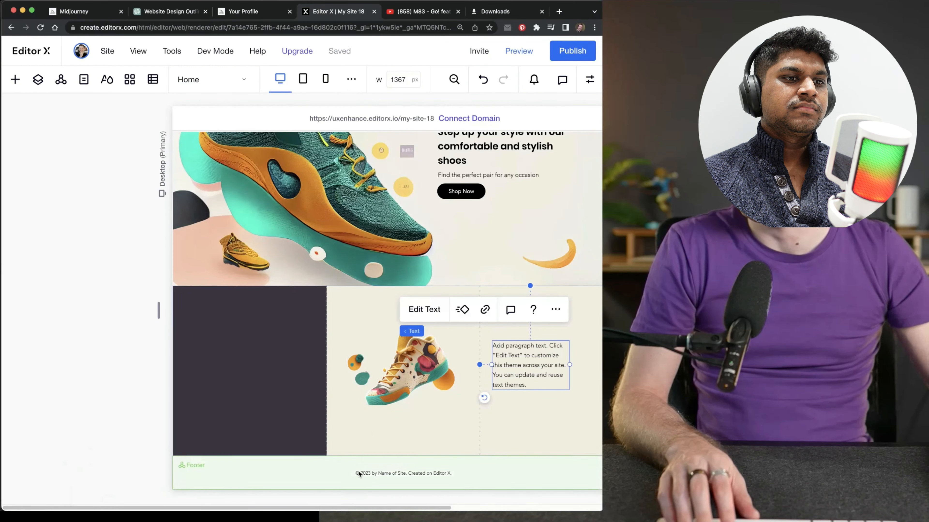
pyautogui.moveTo(358, 506); pyautogui.dragTo(404, 506)
pyautogui.moveTo(459, 360); pyautogui.dragTo(491, 370)
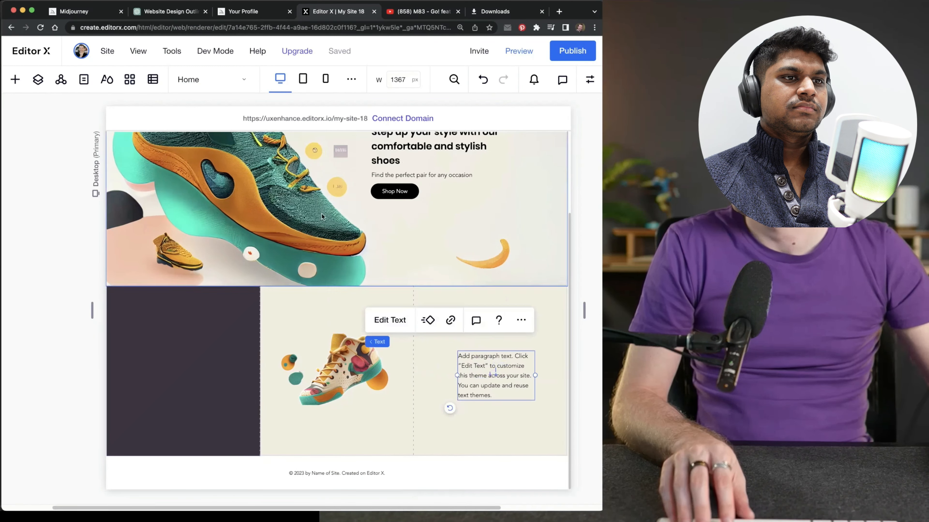
# In ChatGPT, copy the features text from "Our shoes are made" through "suit your personal style." and return to Editor X
pyautogui.click(176, 13)
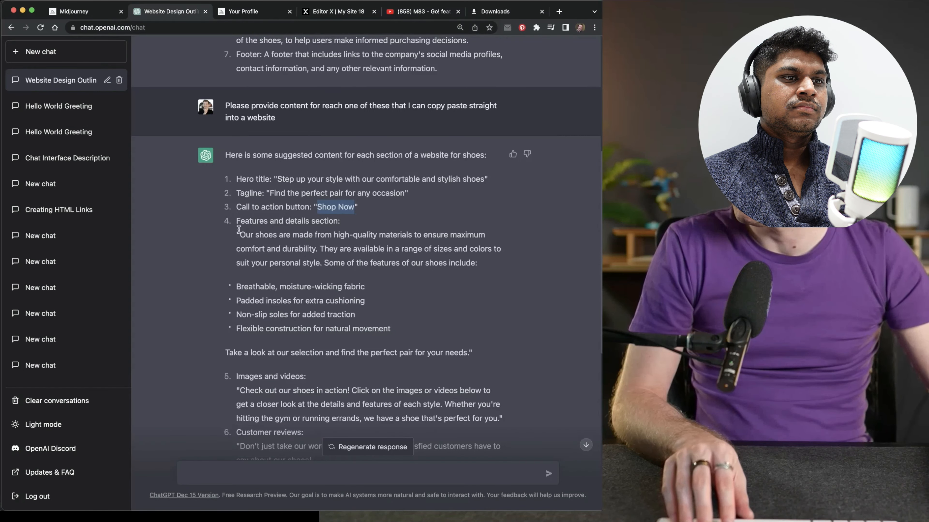
pyautogui.moveTo(239, 229); pyautogui.dragTo(383, 244)
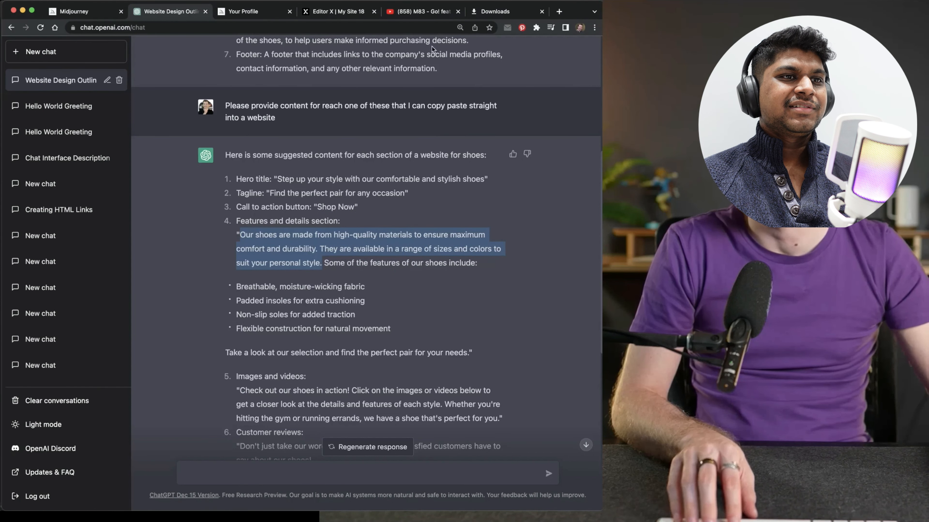
pyautogui.click(346, 15)
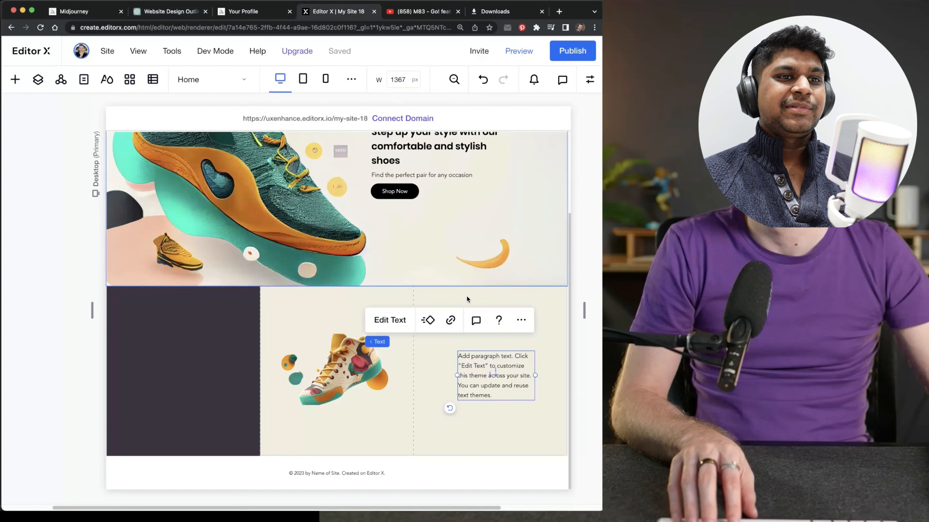
# Replace the placeholder text of the new paragraph with the copied shoe features description
pyautogui.click(588, 78)
pyautogui.doubleClick(494, 369)
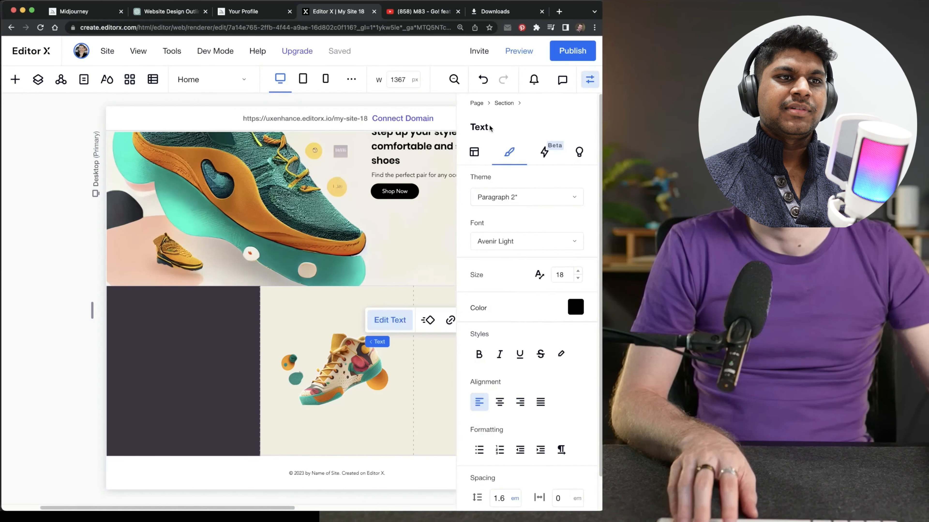
pyautogui.click(588, 82)
pyautogui.click(395, 322)
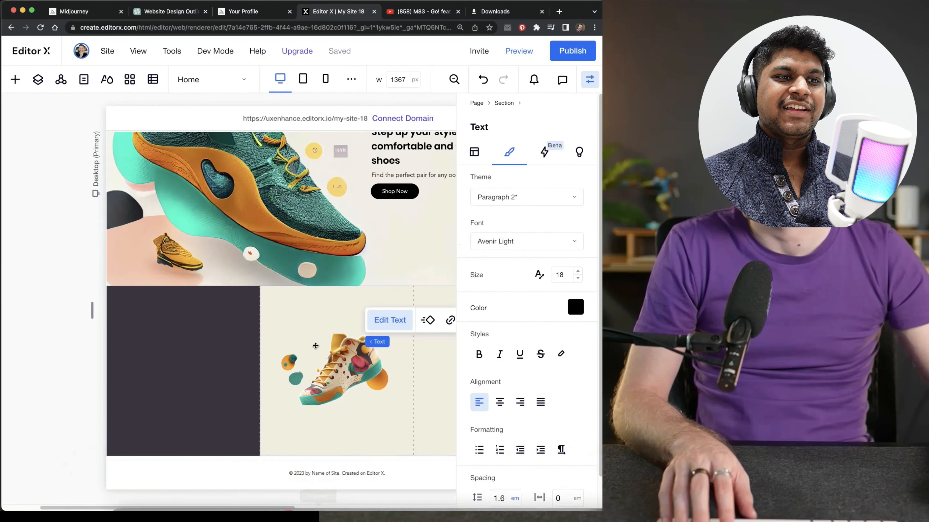
pyautogui.moveTo(275, 508); pyautogui.dragTo(337, 509)
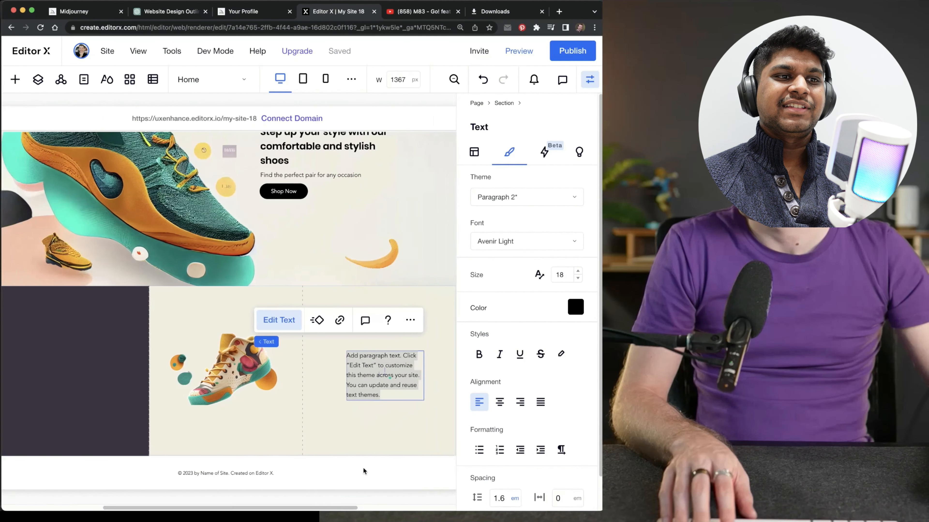
pyautogui.write('Our shoes are made from high-quality materials to ensure maximum comfort and durability. They are available in a range of sizes and colors to suit your personal style.')
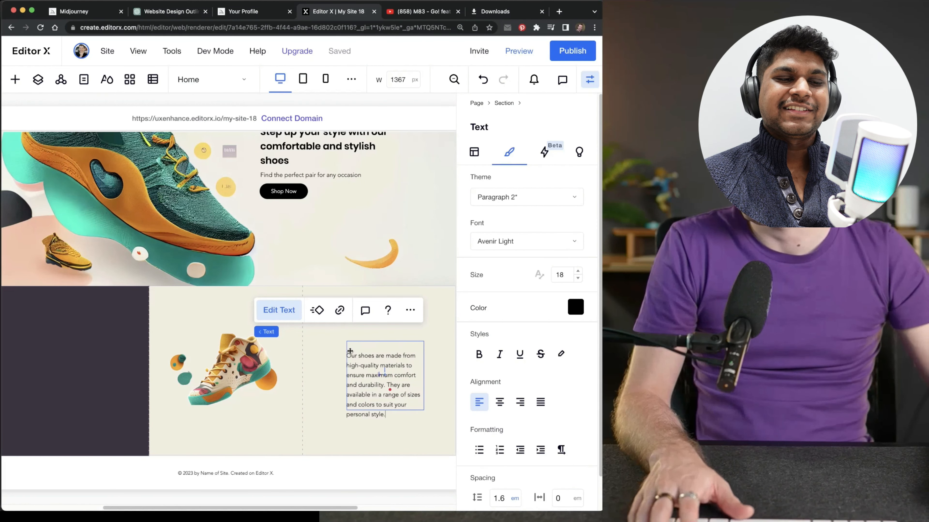
# Widen the features paragraph's text box toward the shoe image
pyautogui.click(340, 350)
pyautogui.click(349, 349)
pyautogui.moveTo(346, 375); pyautogui.dragTo(327, 376)
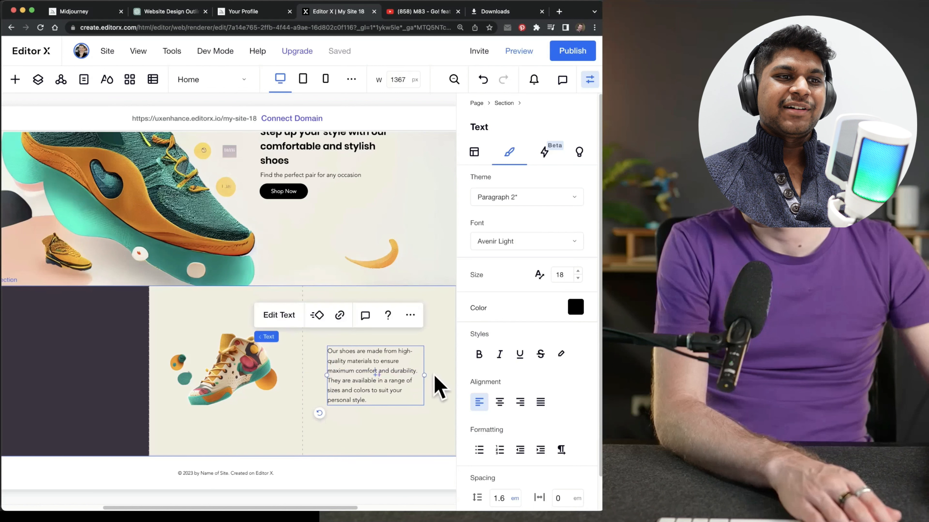
# Widen the features paragraph's text box past the section edge and set its font size to 24
pyautogui.moveTo(424, 375); pyautogui.dragTo(455, 375)
pyautogui.click(578, 271)
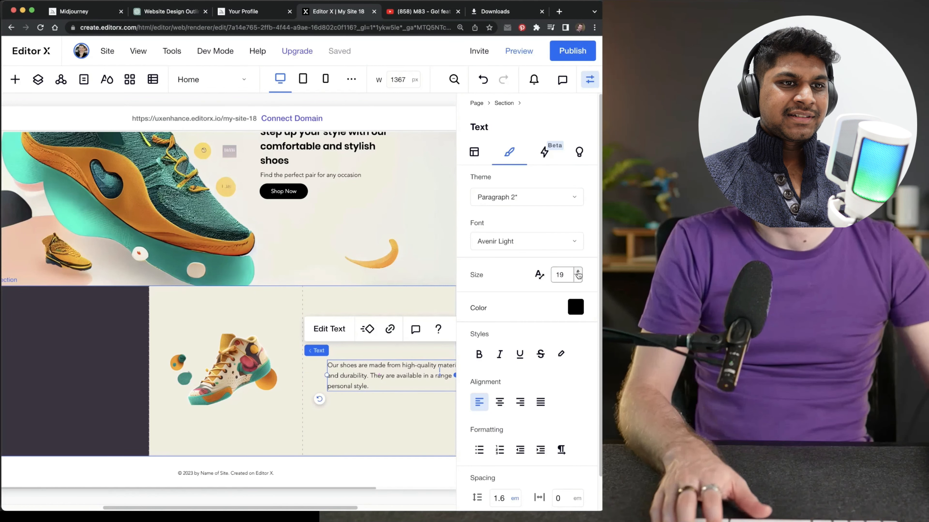
pyautogui.click(578, 272)
pyautogui.click(578, 272)
pyautogui.click(577, 273)
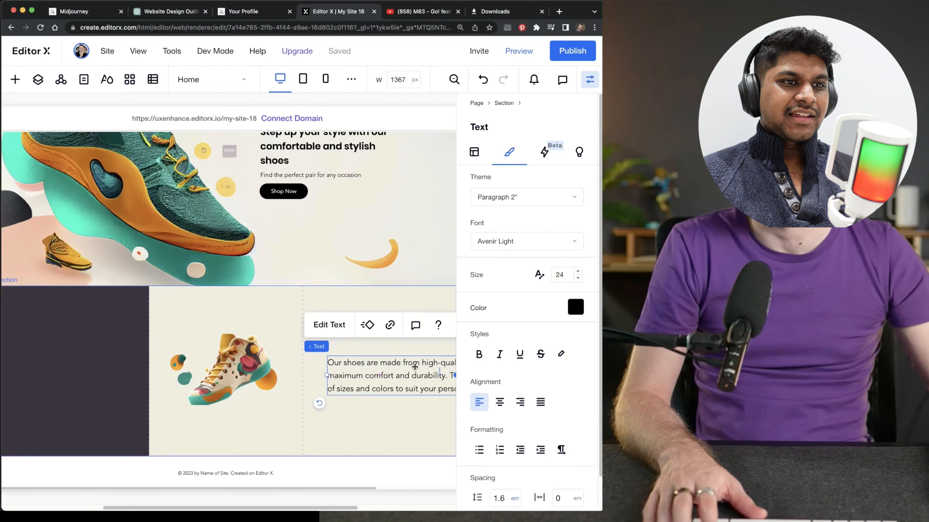
pyautogui.press('Escape')
pyautogui.click(590, 80)
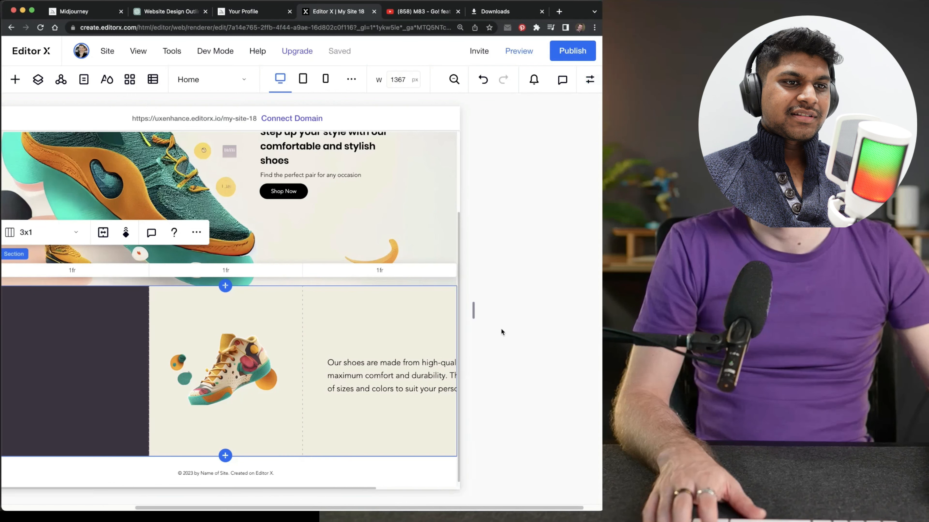
# Narrow the desktop canvas to 1250 px wide
pyautogui.click(380, 479)
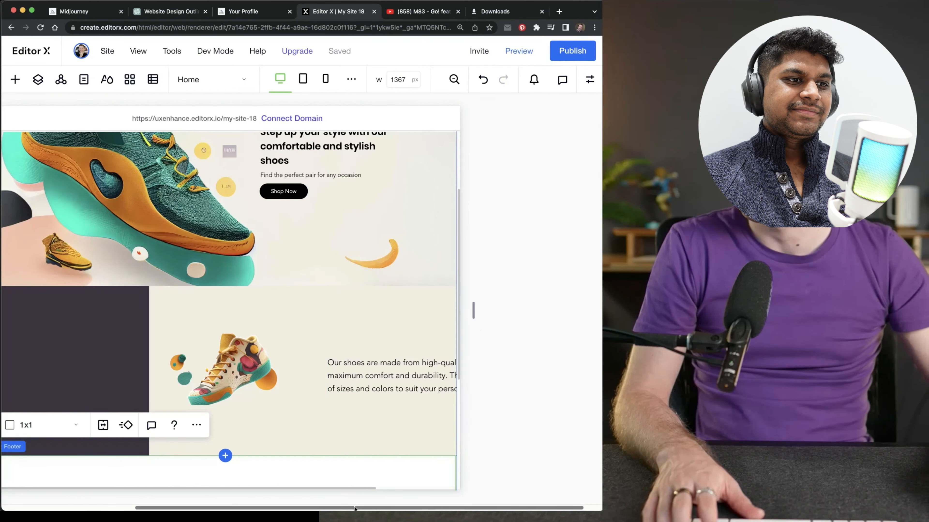
pyautogui.moveTo(354, 509); pyautogui.dragTo(296, 509)
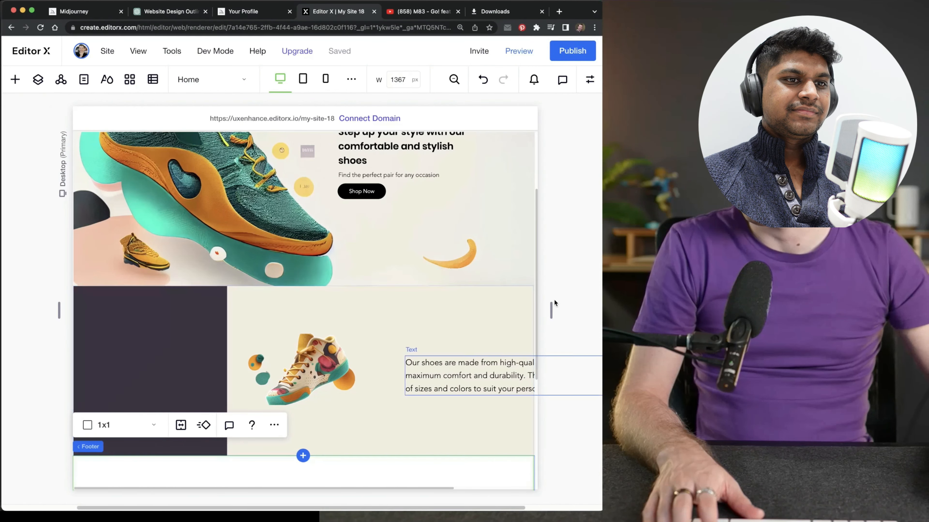
pyautogui.moveTo(551, 308); pyautogui.dragTo(532, 308)
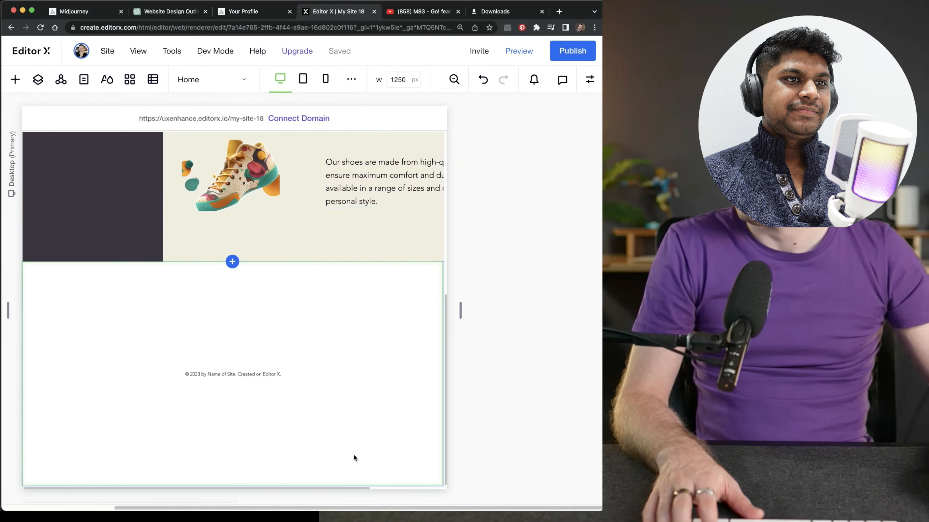
# Narrow the features paragraph's text box to fit inside the third column and reposition it beside the shoe image
pyautogui.scroll(2, 357, 413)
pyautogui.moveTo(363, 228); pyautogui.dragTo(364, 209)
pyautogui.moveTo(533, 210); pyautogui.dragTo(534, 210)
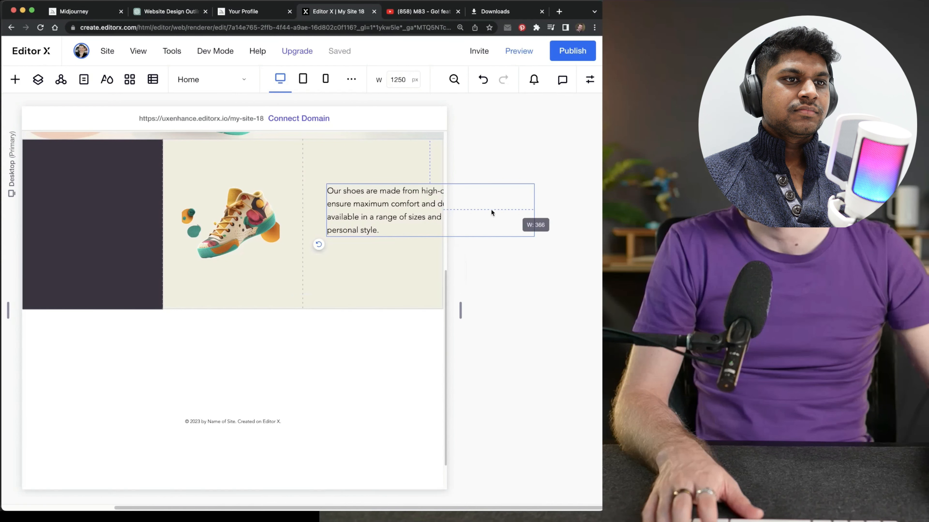
pyautogui.moveTo(366, 207)
pyautogui.mouseDown()
pyautogui.moveTo(244, 201)
pyautogui.moveTo(376, 192)
pyautogui.mouseUp()
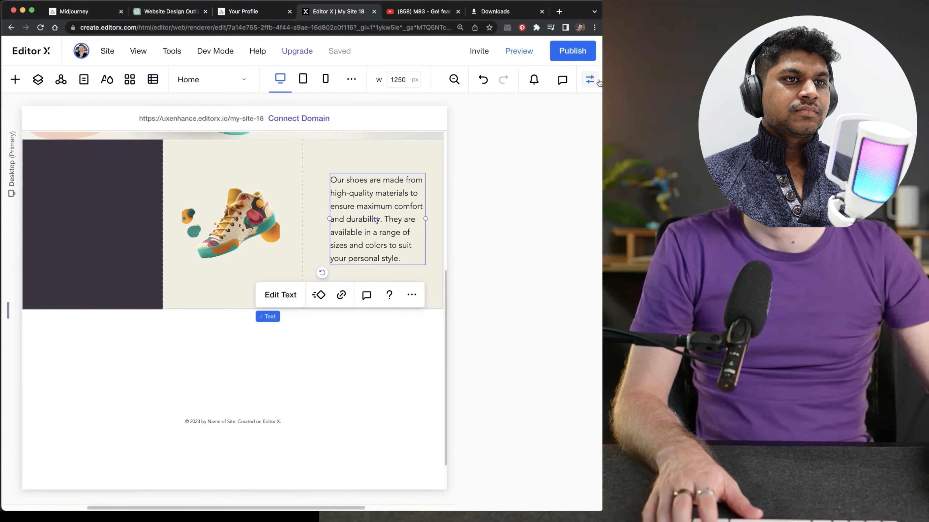
# Dock the features paragraph to both sides of its third-column grid cell and centre it vertically
pyautogui.click(589, 79)
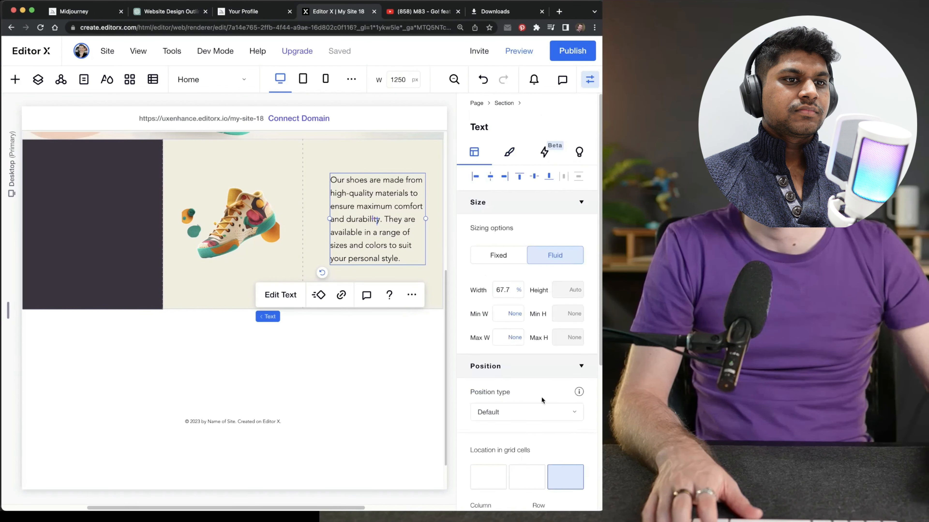
pyautogui.scroll(-6, 542, 399)
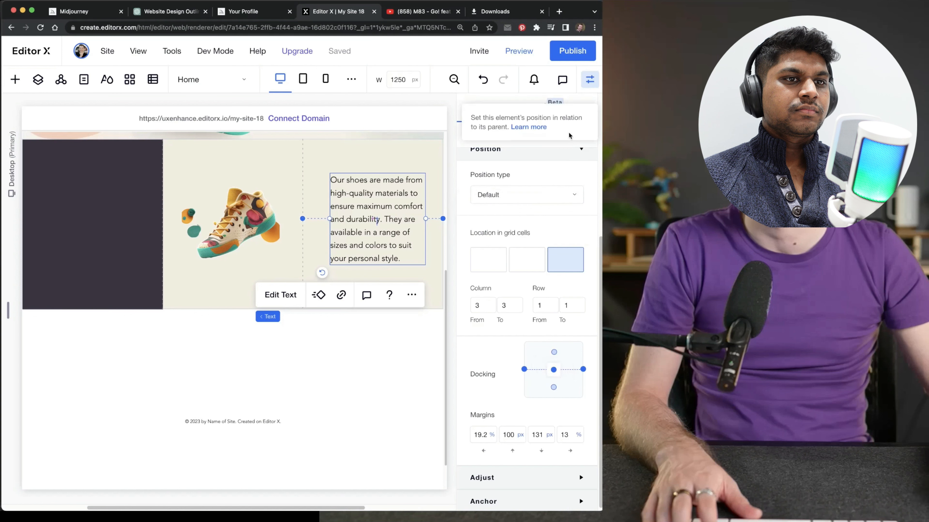
pyautogui.click(589, 79)
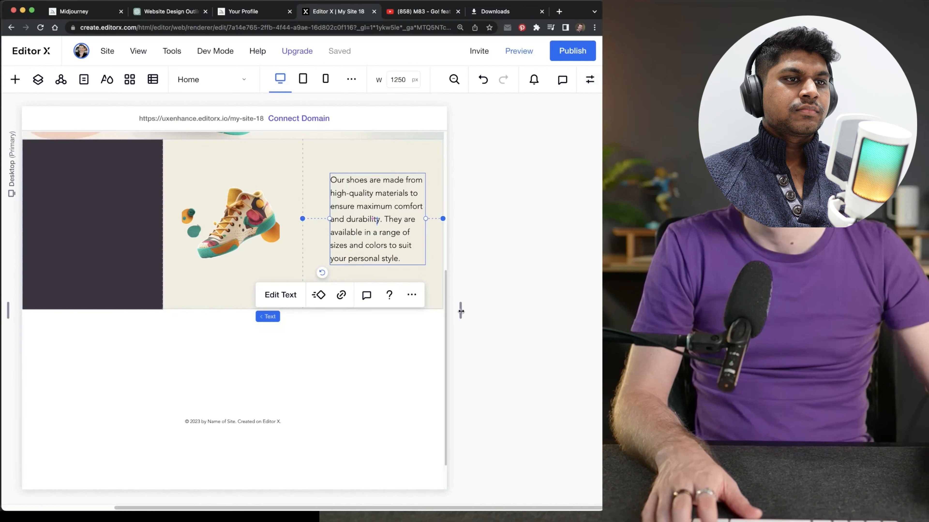
# Test the section's responsiveness by widening the canvas to 1683 px and narrowing it to 1302 px, and select the shoe image
pyautogui.moveTo(461, 311); pyautogui.dragTo(529, 318)
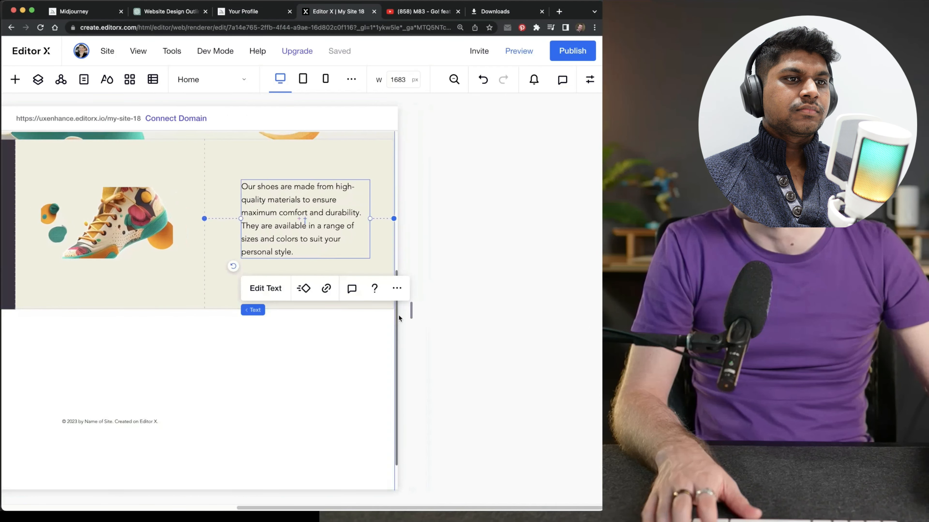
pyautogui.moveTo(411, 310); pyautogui.dragTo(353, 313)
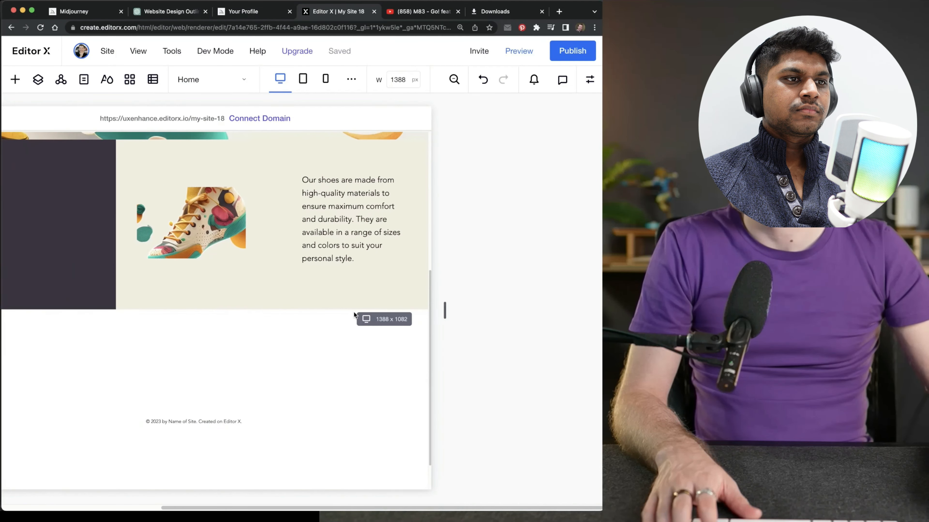
pyautogui.click(241, 228)
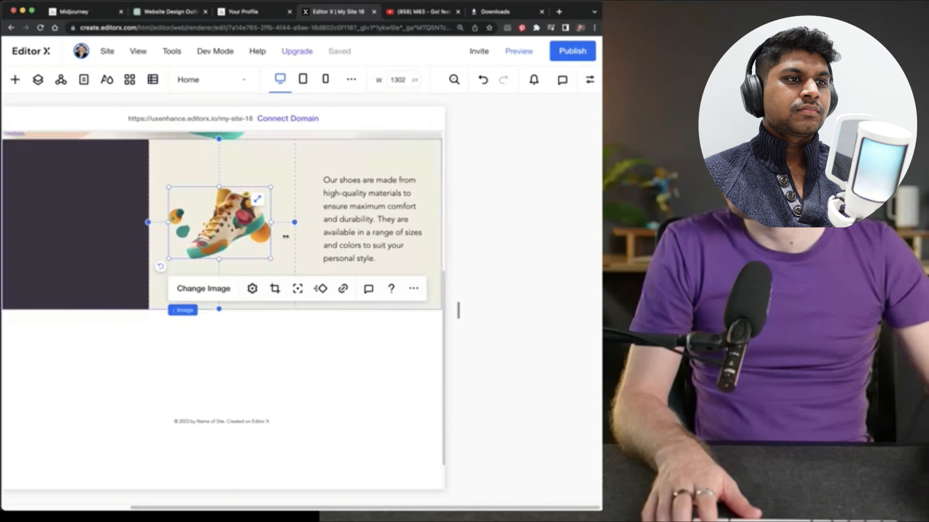
pyautogui.click(218, 291)
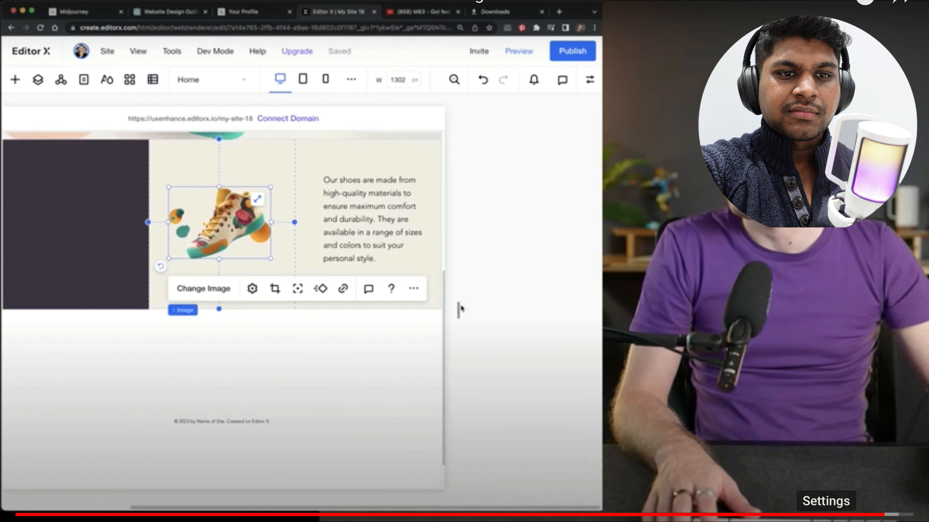
# Set the playback quality of the video to 2160p
pyautogui.click(827, 520)
pyautogui.click(845, 490)
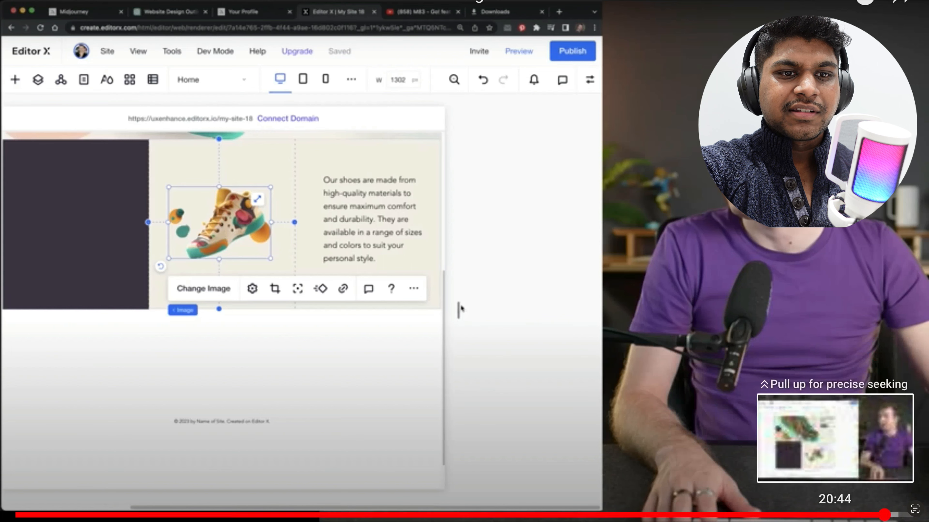
pyautogui.click(835, 488)
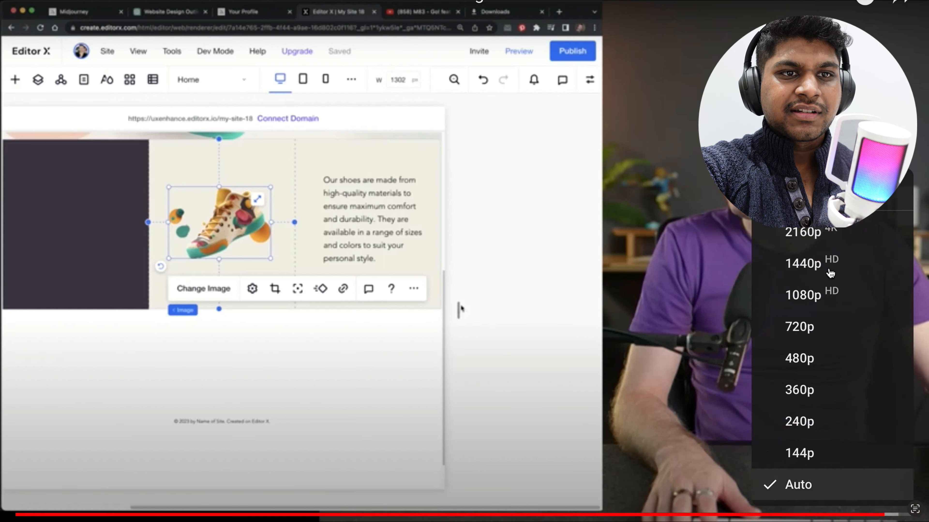
pyautogui.click(837, 233)
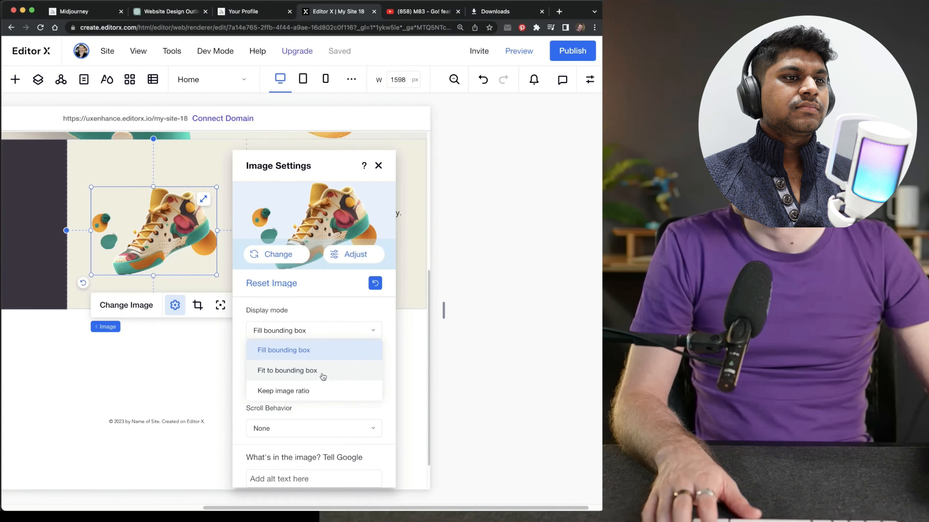
# Resize the desktop canvas to 1427 px wide and review the hero and features sections together
pyautogui.moveTo(443, 311)
pyautogui.mouseDown()
pyautogui.moveTo(377, 316)
pyautogui.moveTo(447, 318)
pyautogui.mouseUp()
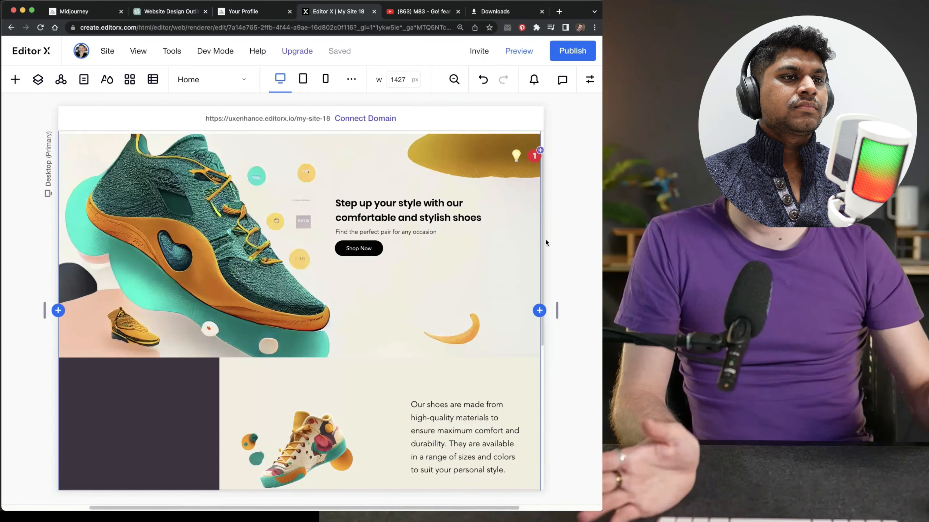
pyautogui.moveTo(541, 229)
pyautogui.mouseDown()
pyautogui.moveTo(539, 262)
pyautogui.moveTo(543, 230)
pyautogui.mouseUp()
# Compare the page with the reference image grid_0.png and the ChatGPT website copy, and return to Editor X
pyautogui.moveTo(396, 475)
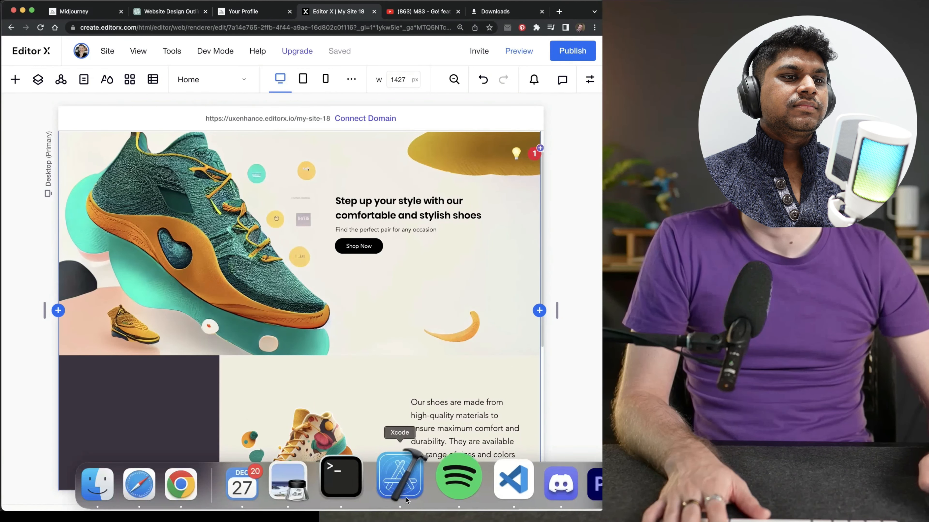
pyautogui.click(287, 483)
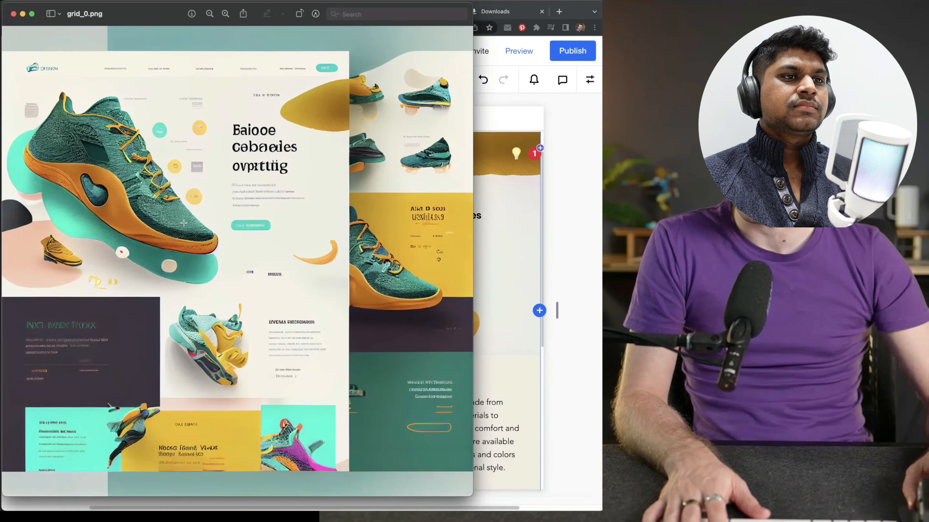
pyautogui.click(572, 196)
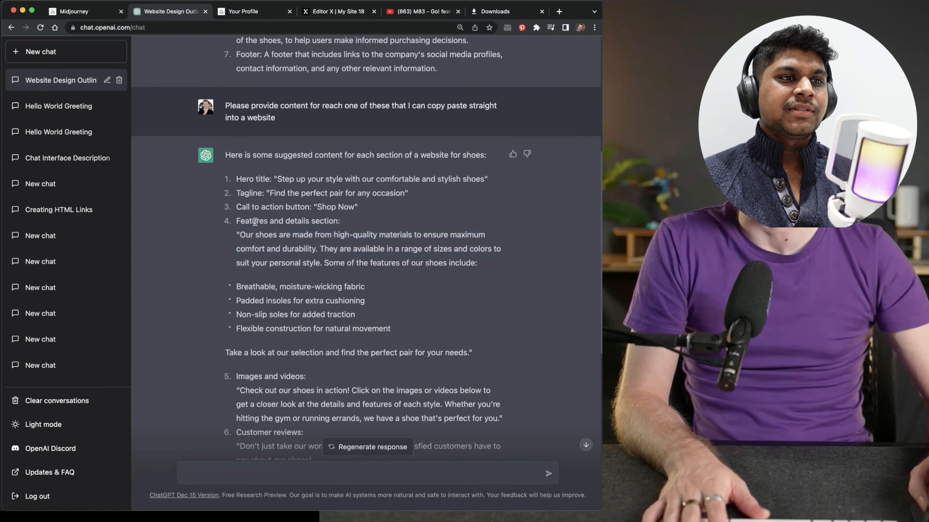
pyautogui.click(336, 13)
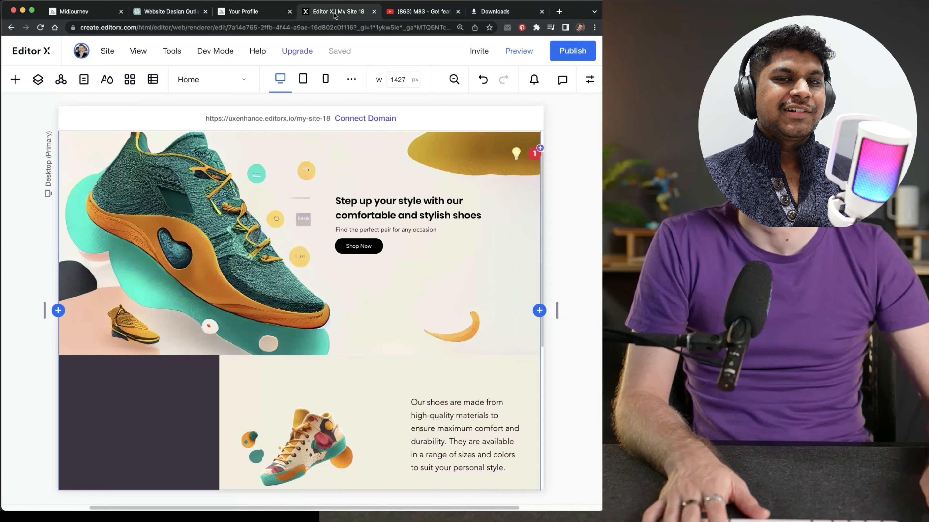
pyautogui.moveTo(542, 236); pyautogui.dragTo(540, 273)
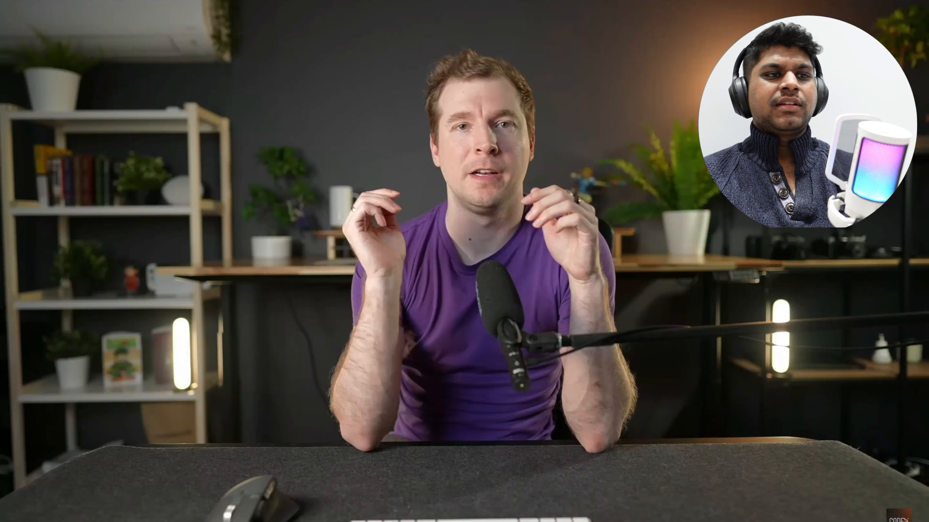